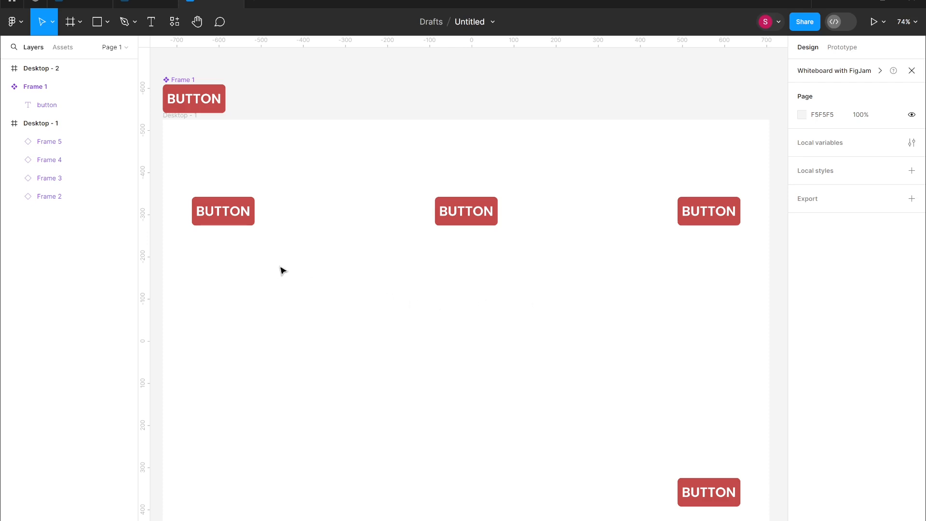
- Change the main button component's fill colour to purple 5B4AC3
click(201, 99)
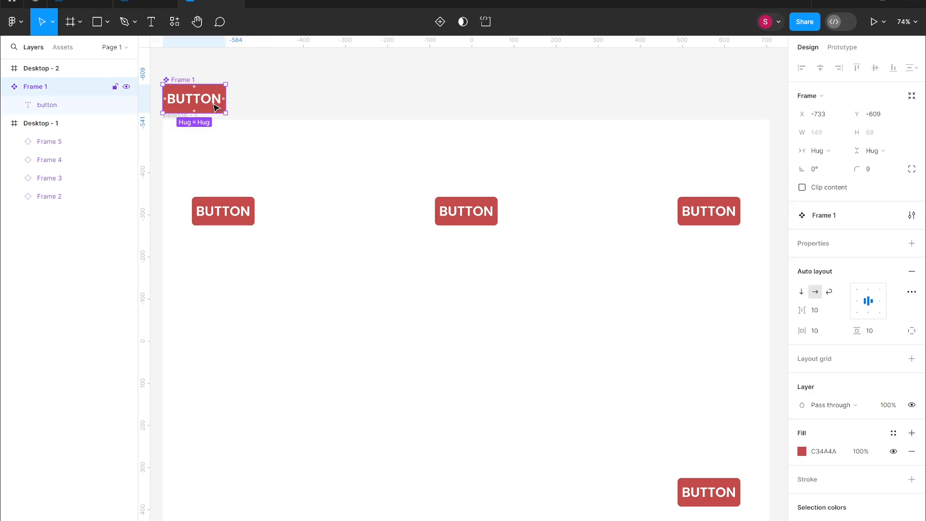
click(802, 451)
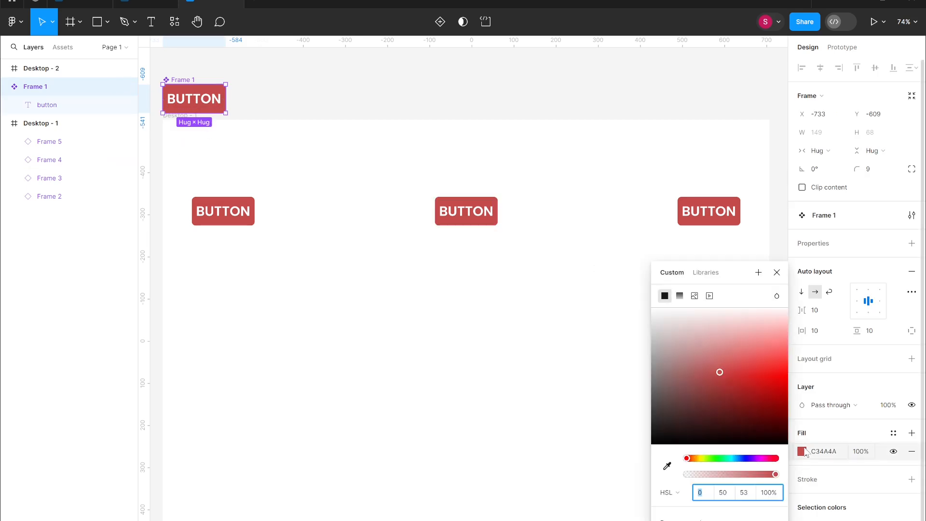
click(748, 459)
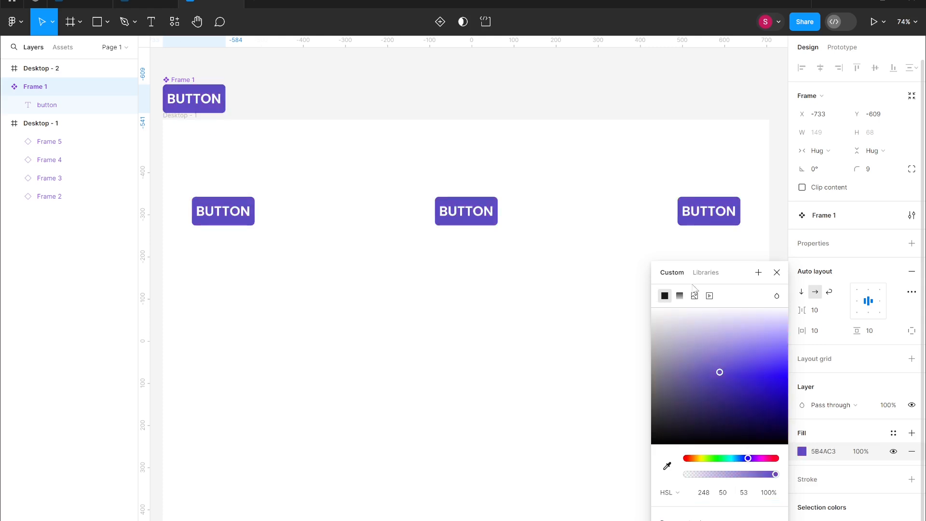
drag(713, 275, 860, 276)
click(837, 269)
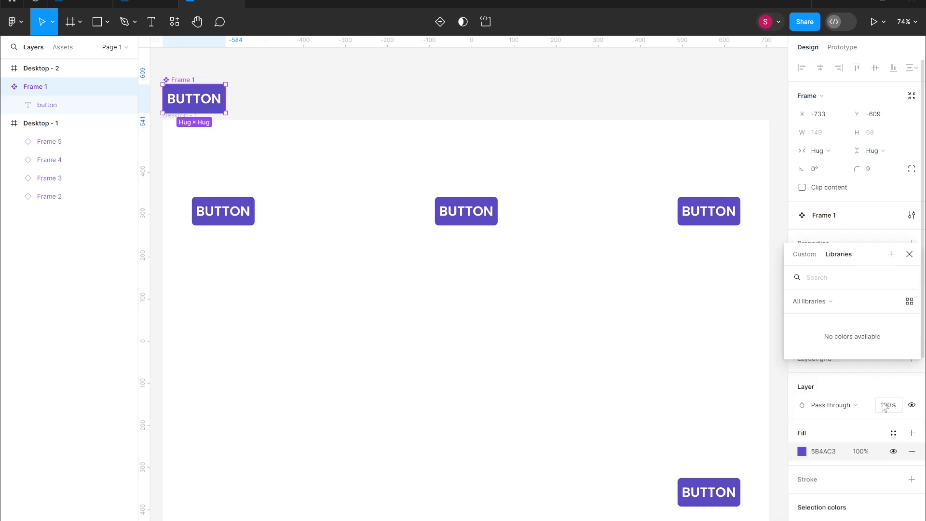
click(909, 254)
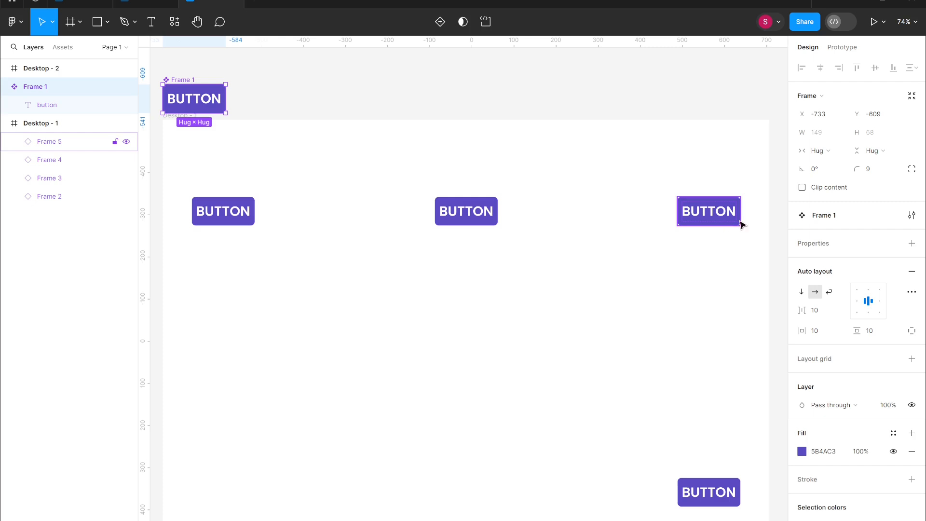
- Set the main button component's corner radius to 20
drag(856, 170, 57, 160)
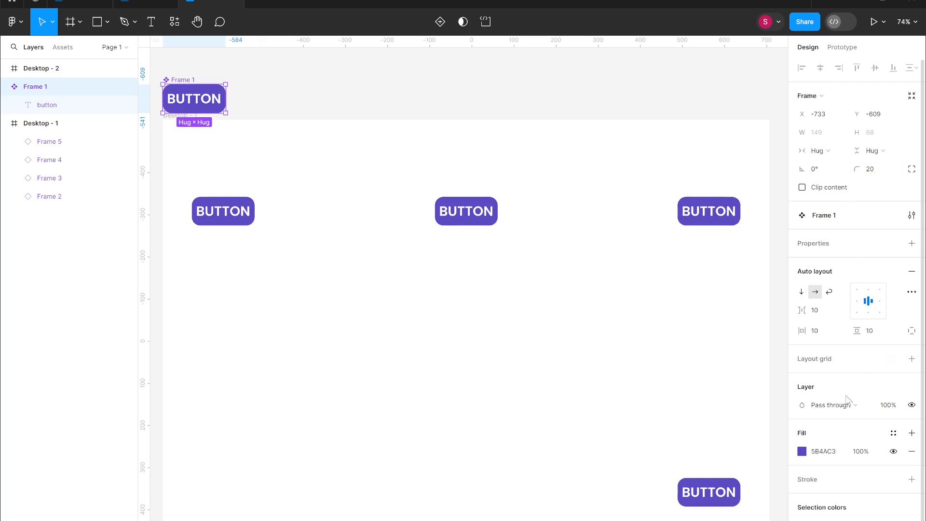
scroll(839, 495, down, 1)
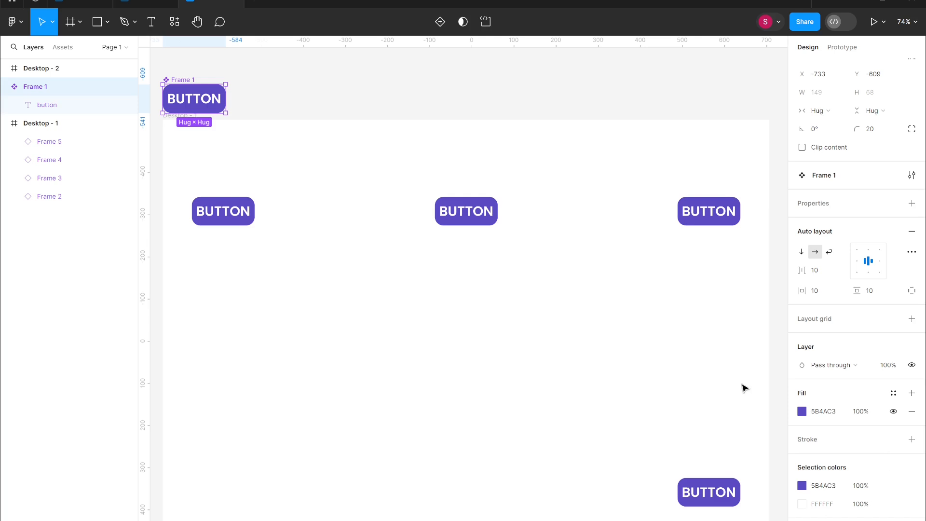
- Draw a new frame about 151 × 58 near the top-left of Desktop - 2
scroll(744, 388, right, 15)
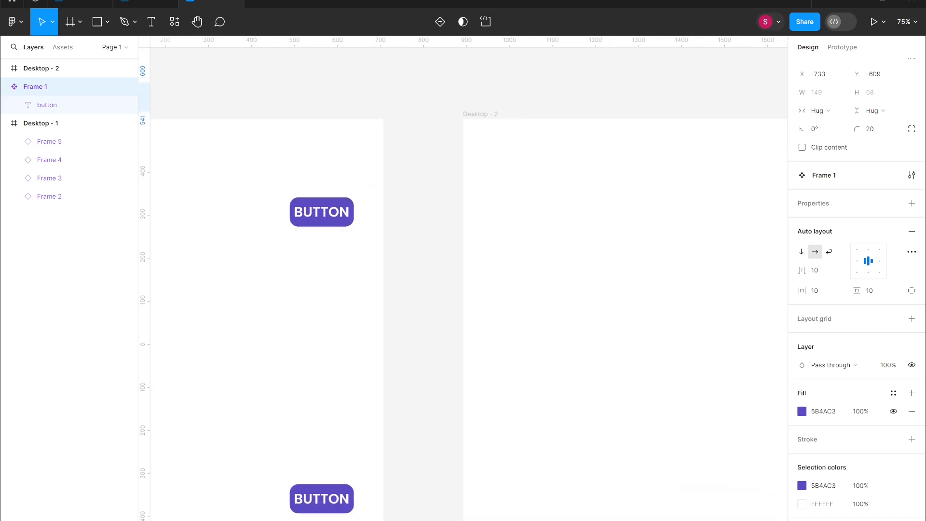
scroll(468, 284, right, 1)
scroll(469, 284, down, 2)
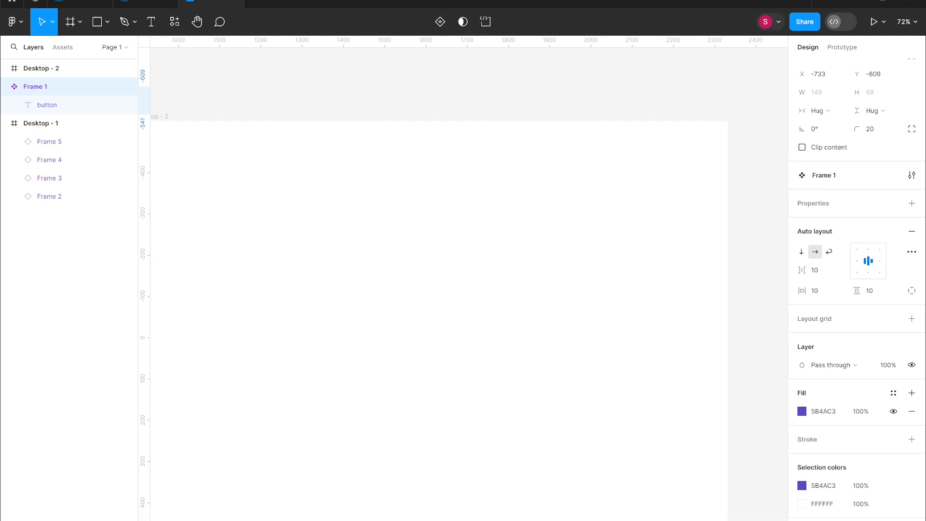
scroll(468, 285, left, 1)
scroll(469, 285, down, 1)
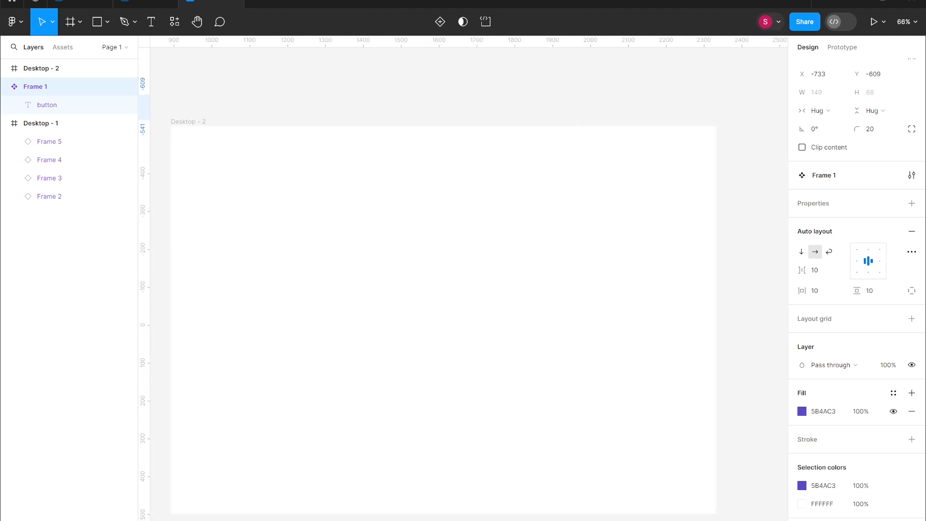
scroll(262, 418, up, 2)
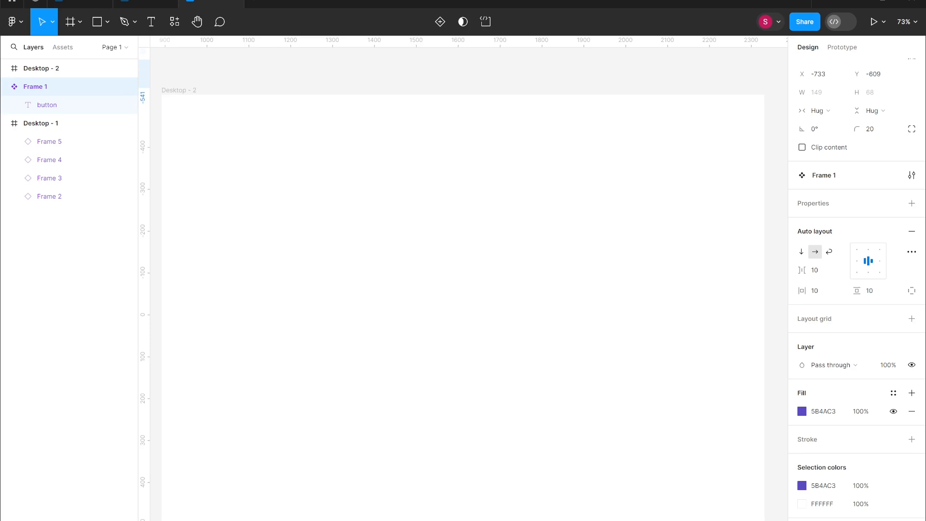
key(f)
drag(210, 139, 275, 164)
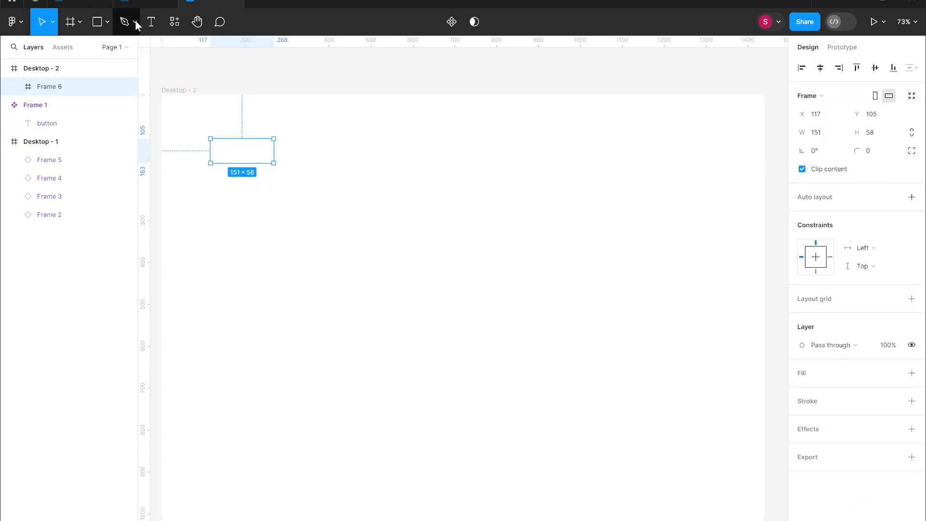
- Add the text "PLAY" inside the new frame
key(t)
click(217, 147)
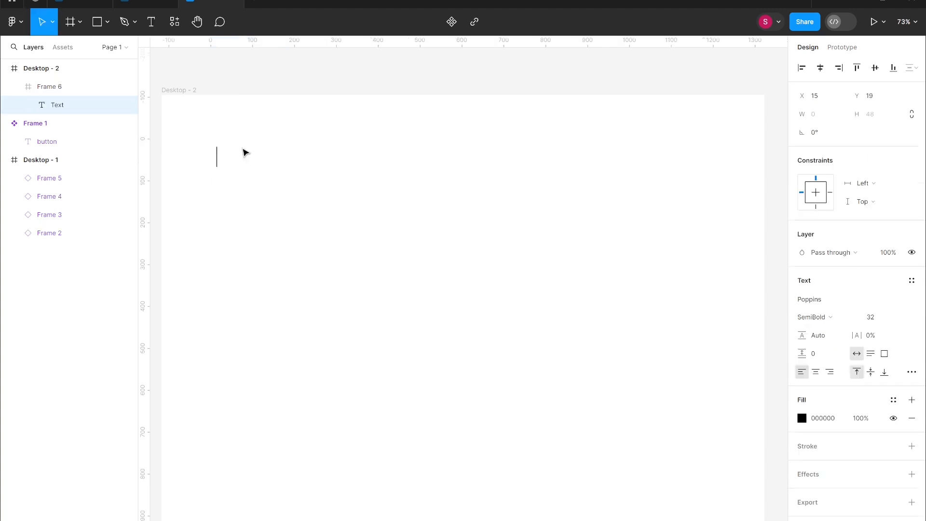
text(play)
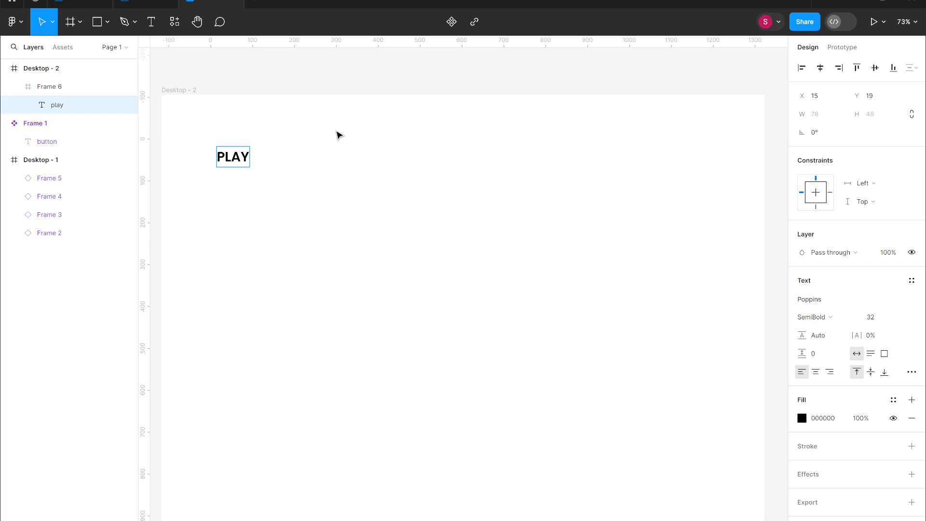
click(310, 247)
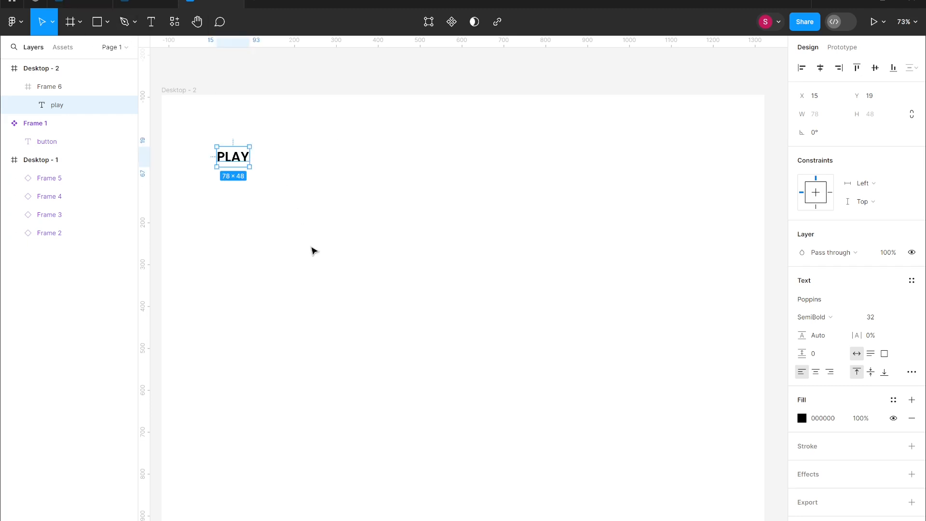
- Wrap the frame in auto layout and set its horizontal padding to 21 and vertical padding to 11
drag(295, 210, 192, 106)
key(shift+a)
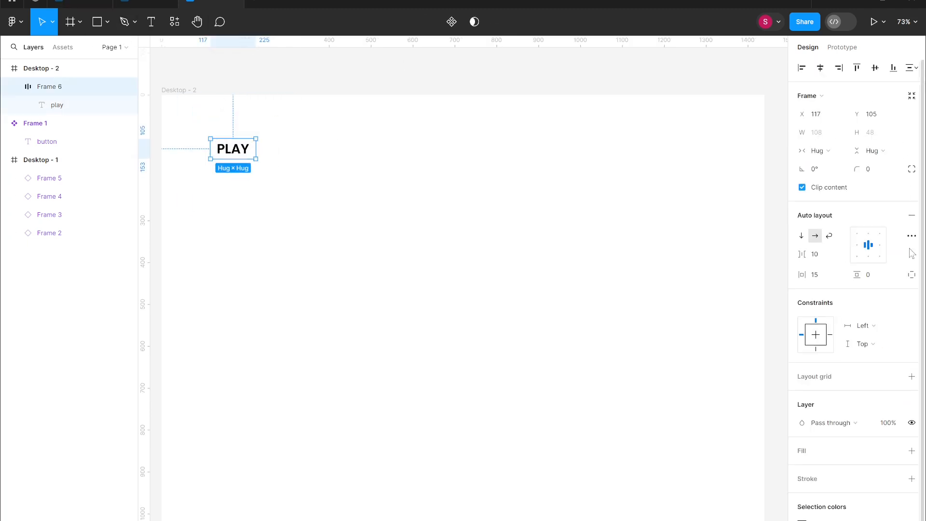
drag(802, 275, 869, 275)
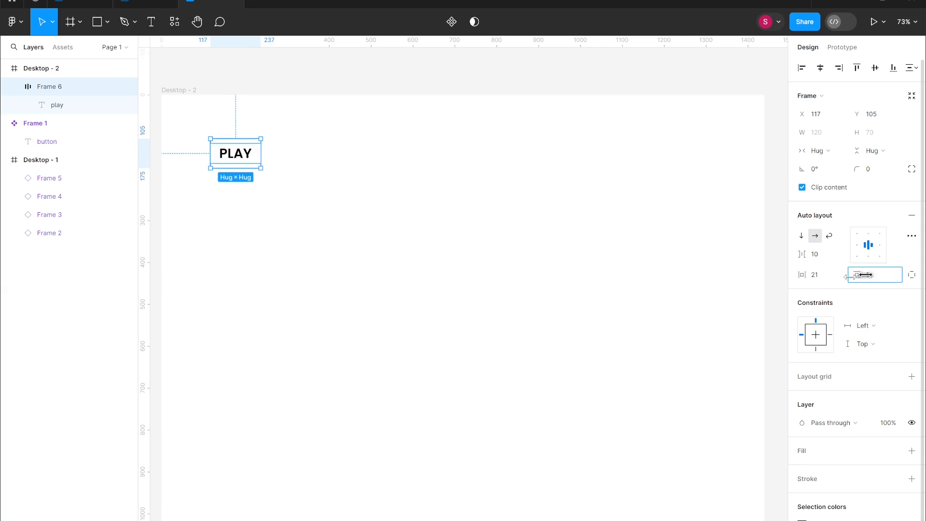
- Change the PLAY label's colour to white
click(802, 520)
click(754, 342)
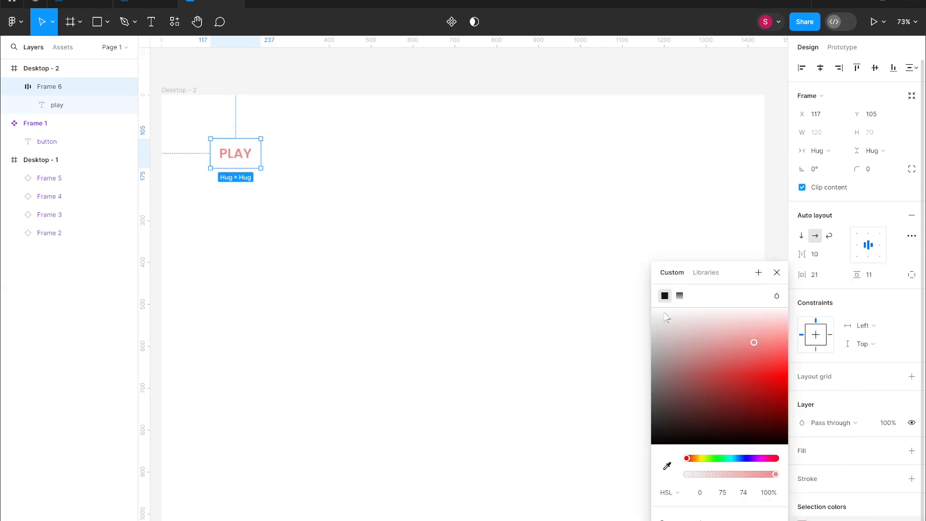
drag(664, 314, 646, 302)
click(472, 366)
- Add a red CA4444 fill to the button frame and round its corners to 15
click(259, 167)
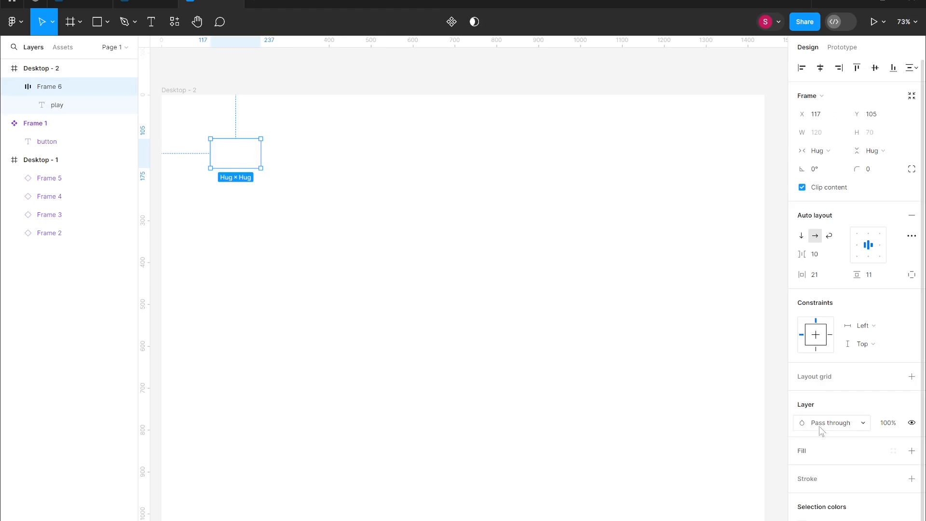
click(911, 451)
click(802, 447)
drag(741, 391, 727, 374)
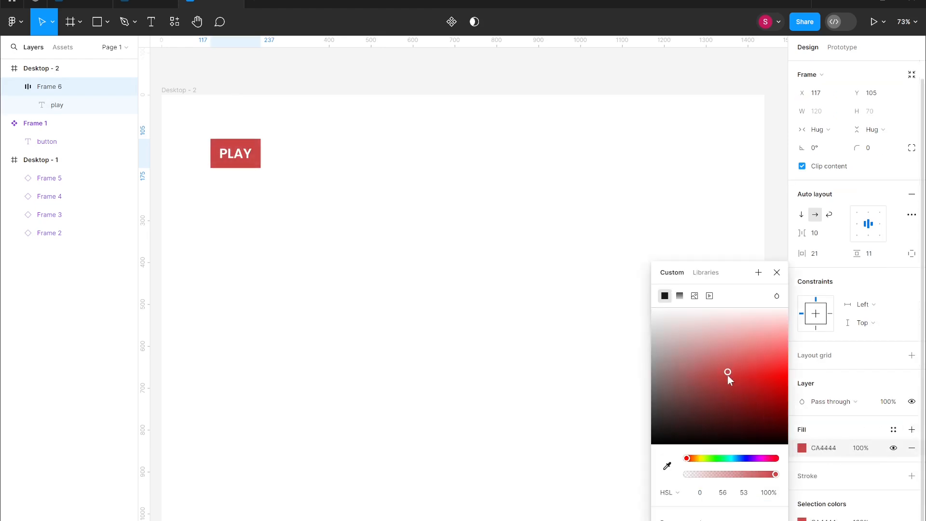
click(676, 180)
click(260, 170)
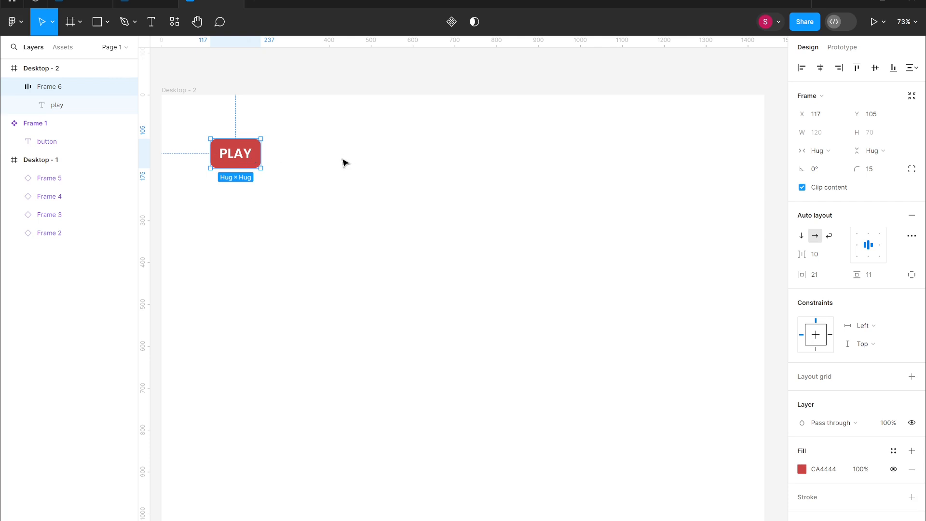
double_click(246, 154)
double_click(246, 154)
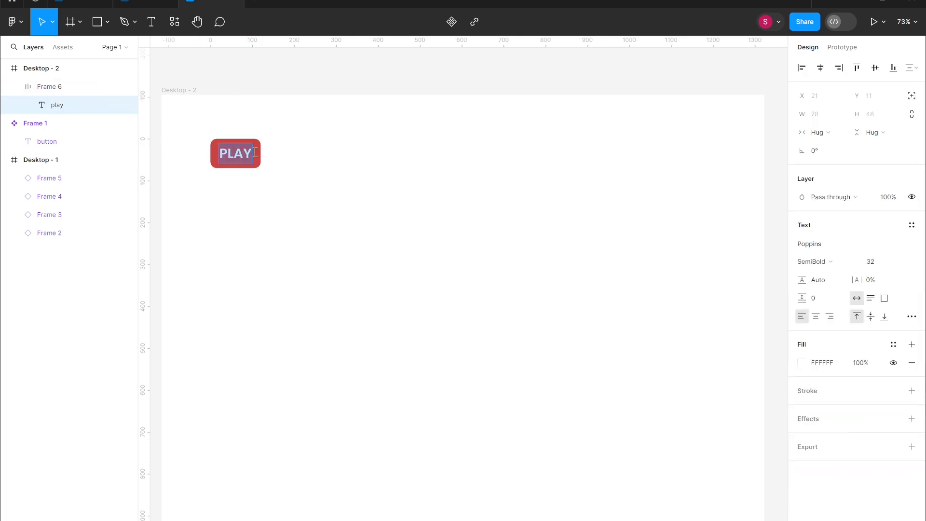
click(248, 153)
text(NOW)
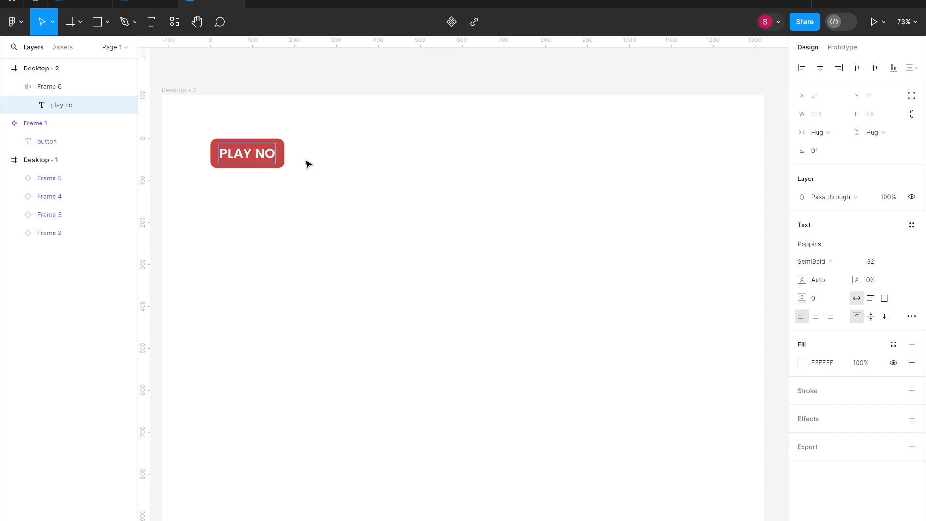
key(BackSpace)
key(BackSpace)
key(BackSpace)
key(BackSpace)
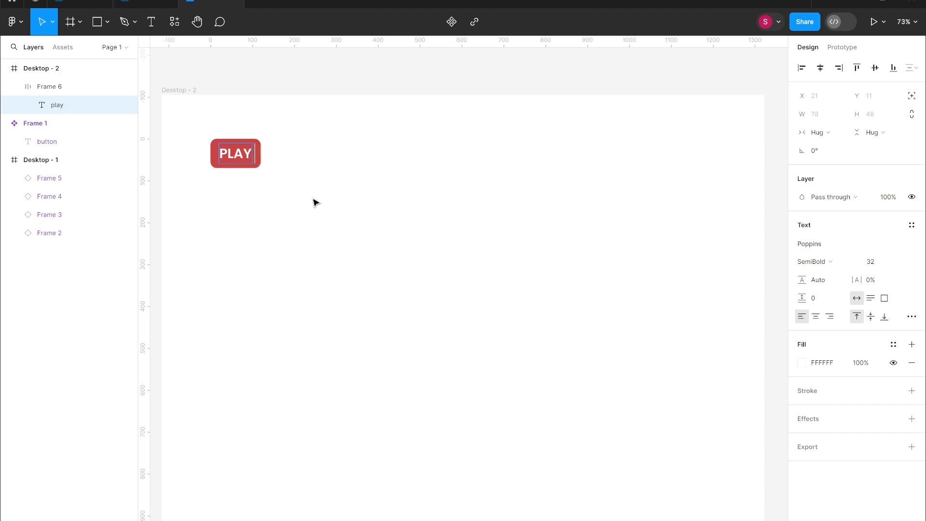
key(Escape)
- Select the PLAY button frame and turn it into a component
click(357, 207)
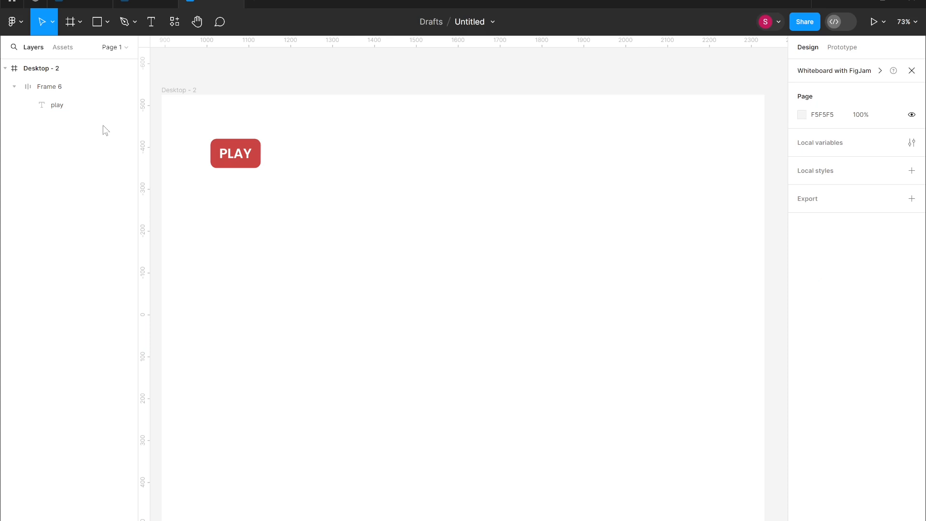
click(54, 104)
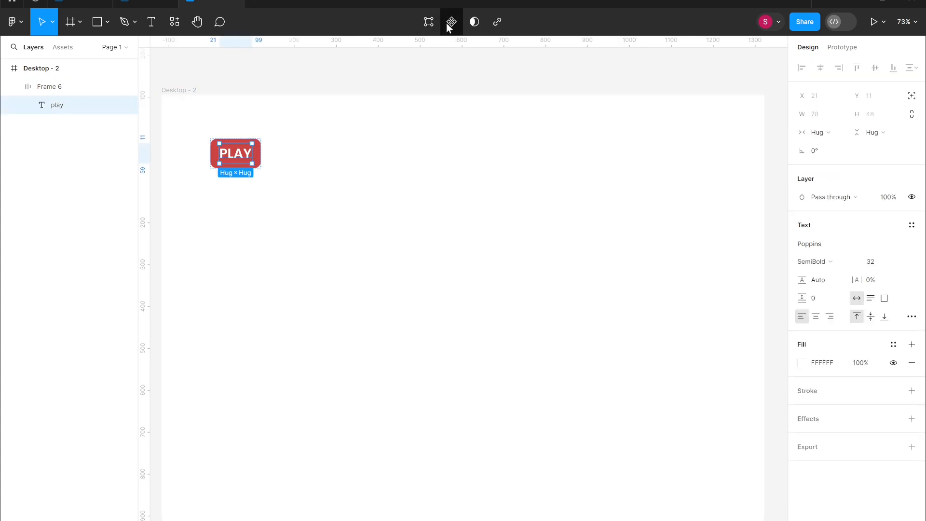
click(78, 88)
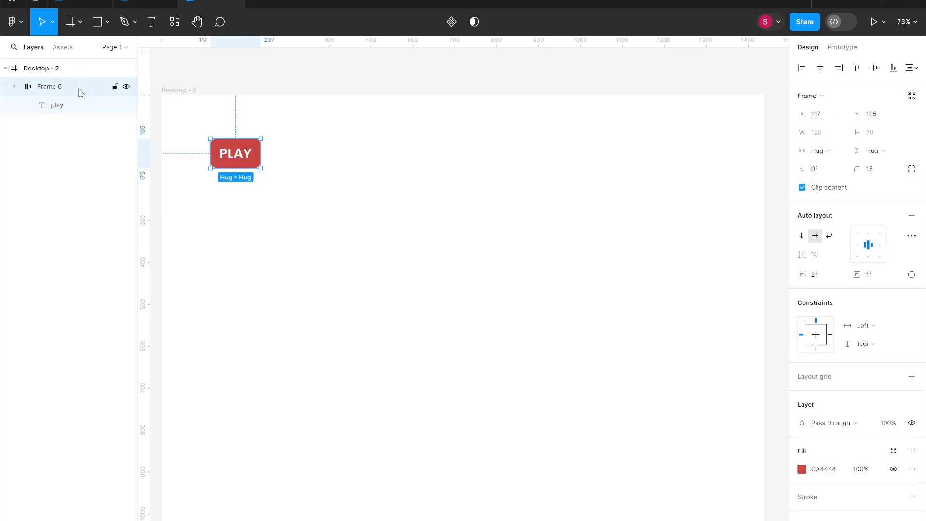
click(310, 218)
drag(300, 210, 223, 118)
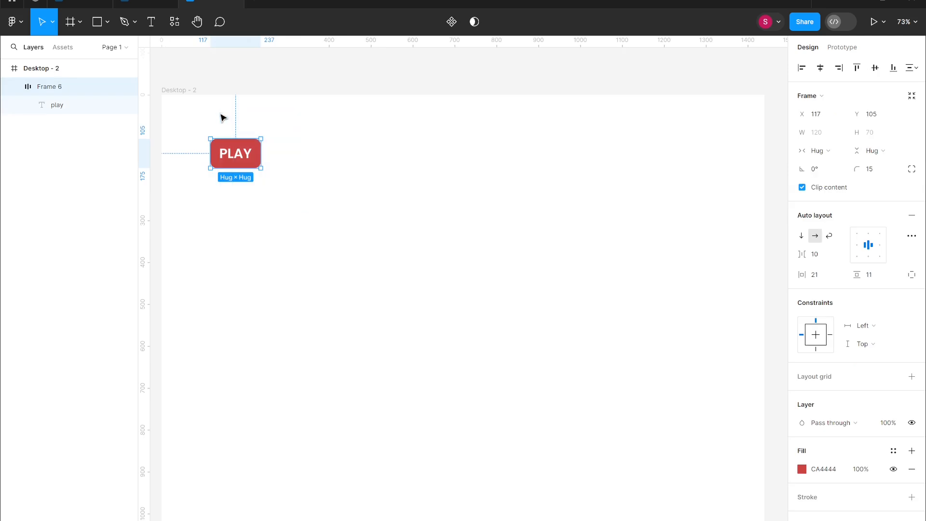
click(451, 22)
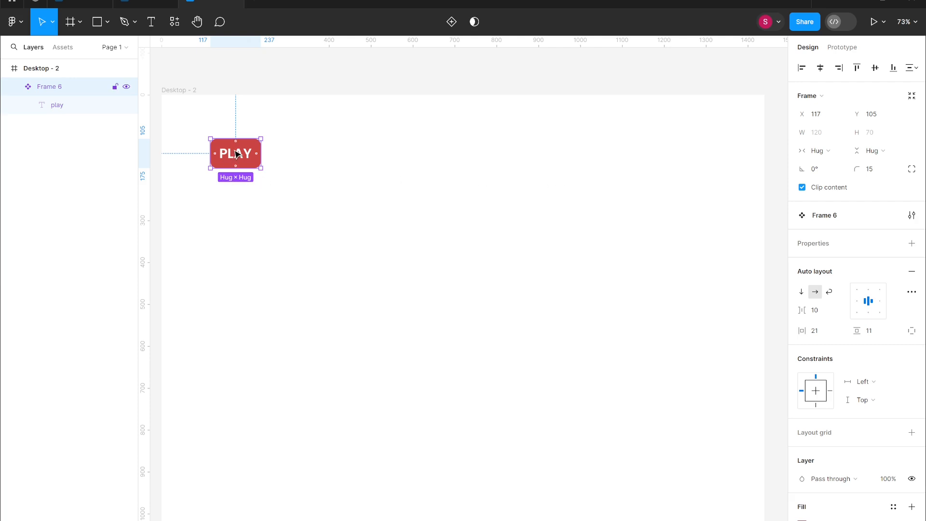
- Duplicate the PLAY component to create an instance to its right
alt+drag(245, 155, 333, 153)
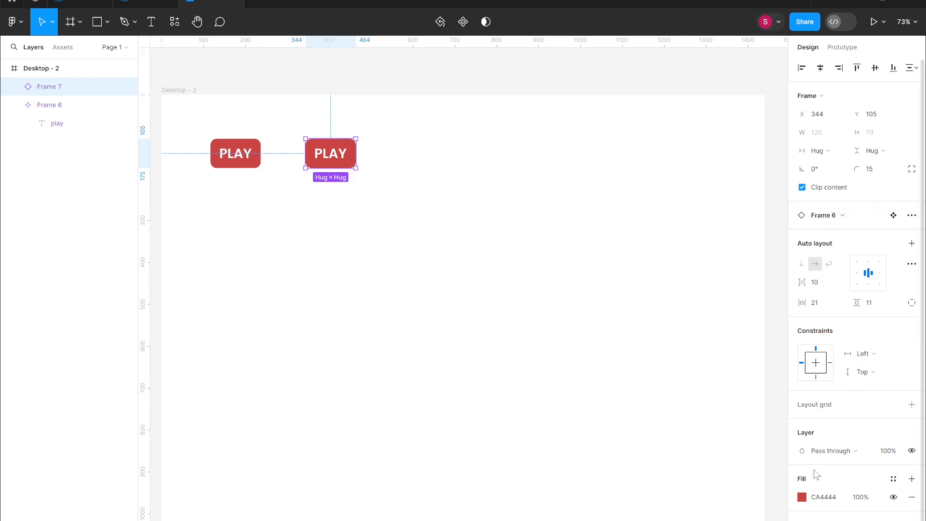
click(802, 499)
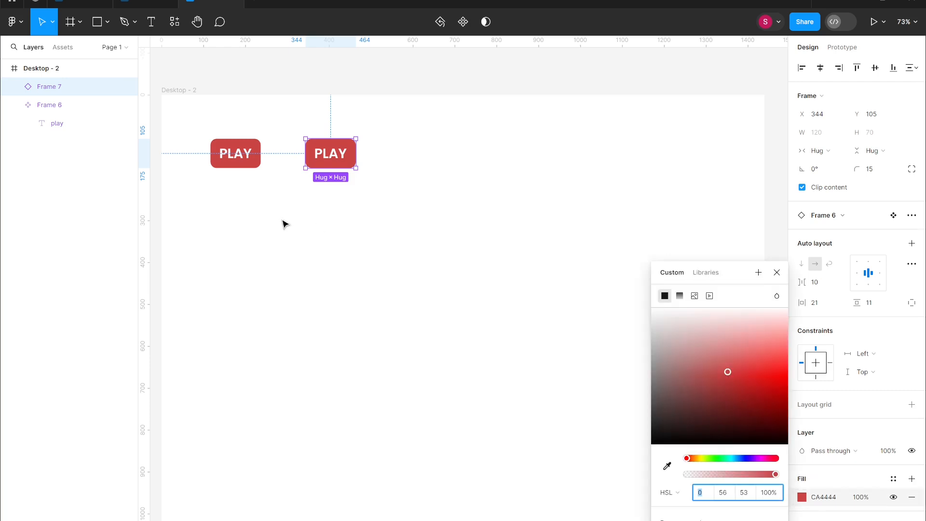
- Change the main PLAY component's fill to green (HSL 144, 49, 52)
click(255, 150)
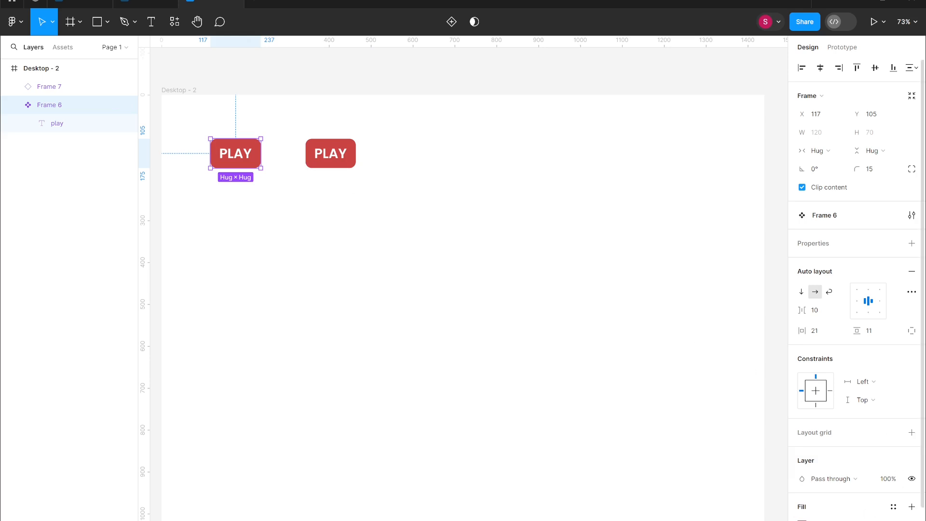
click(801, 520)
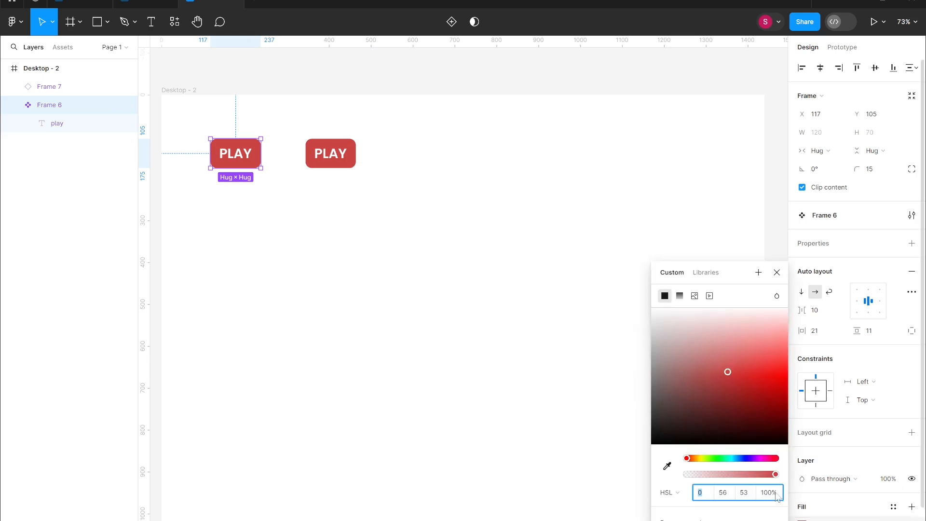
click(722, 460)
drag(740, 401, 718, 377)
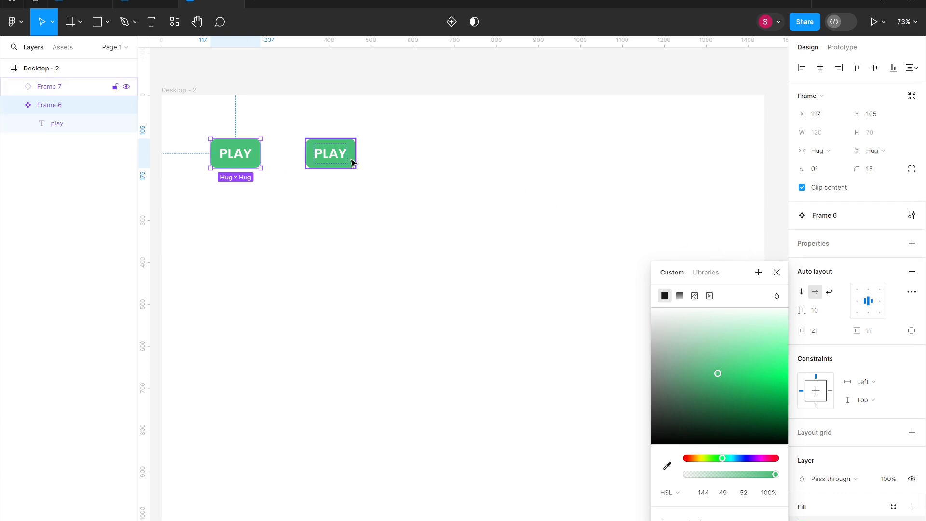
click(776, 272)
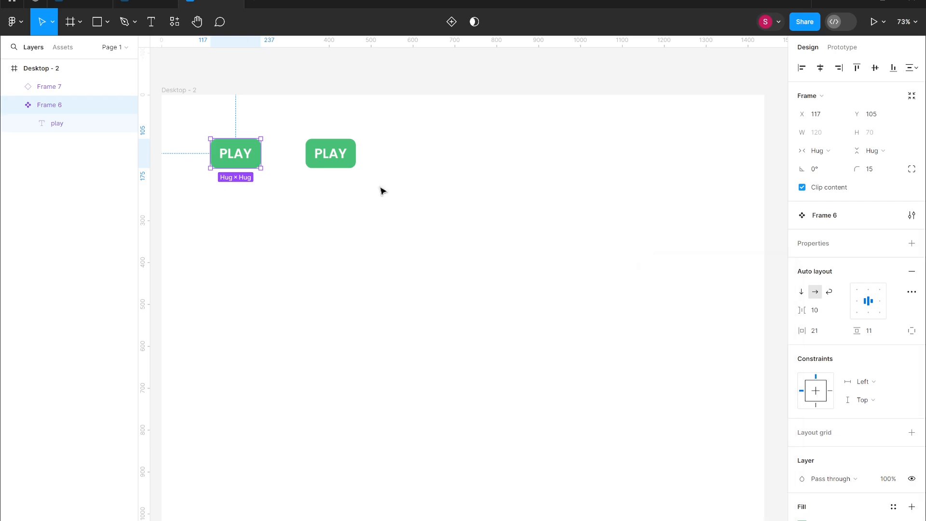
- Change the main component's label text to "PLAY NOW"
double_click(248, 161)
double_click(250, 160)
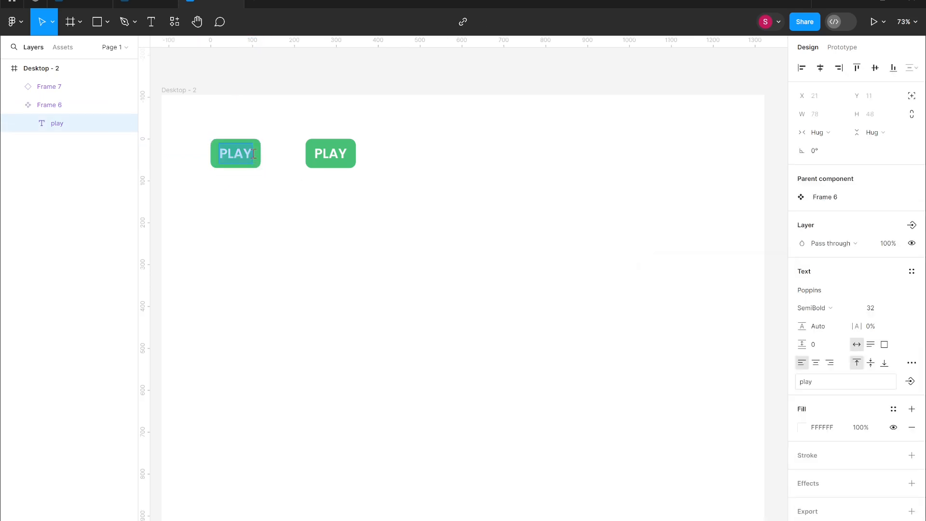
text(now)
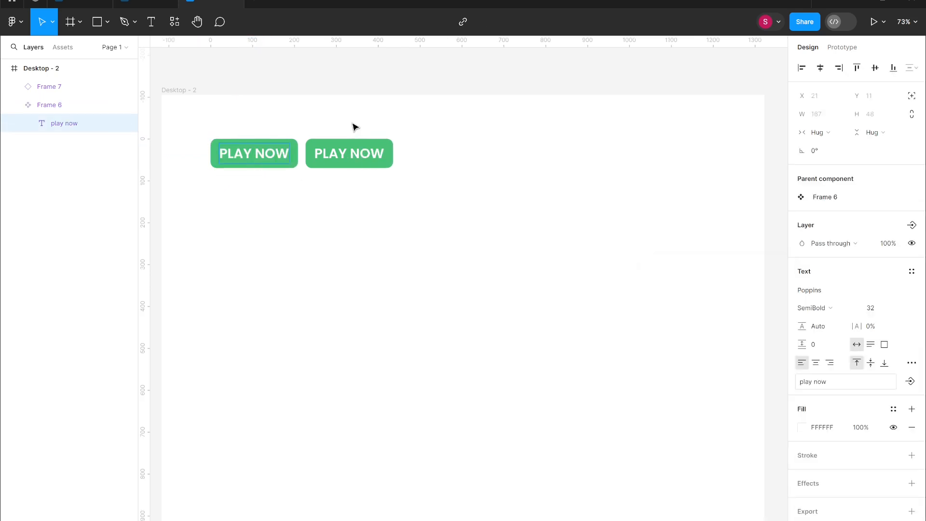
key(Escape)
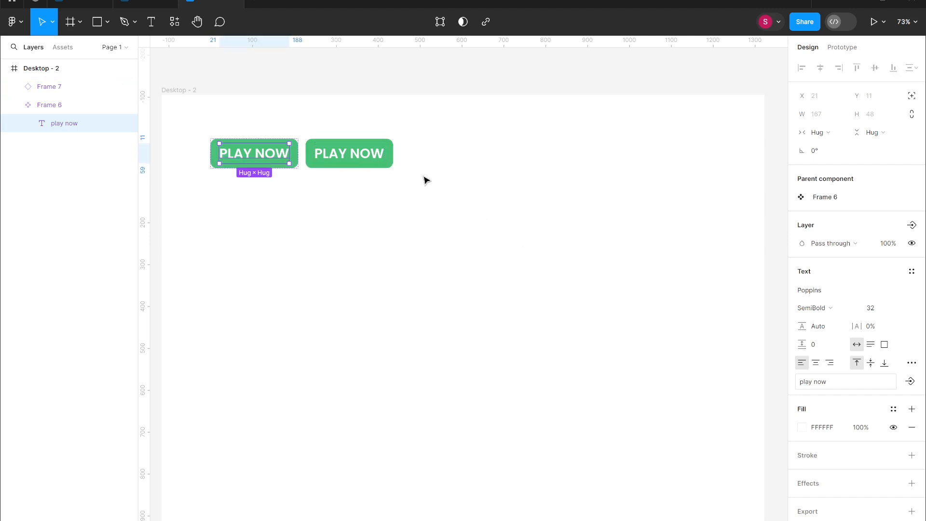
click(424, 181)
- Change the instance's fill to blue (4862C0)
click(382, 159)
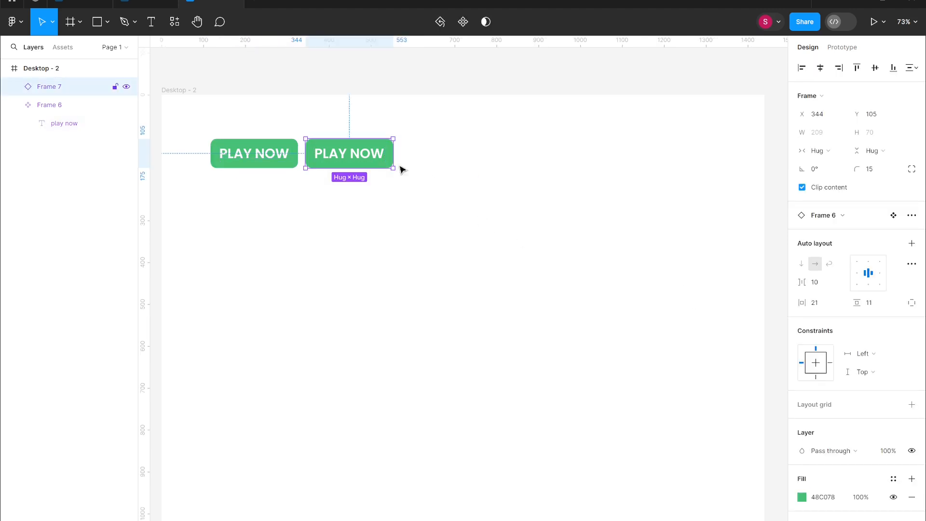
click(802, 498)
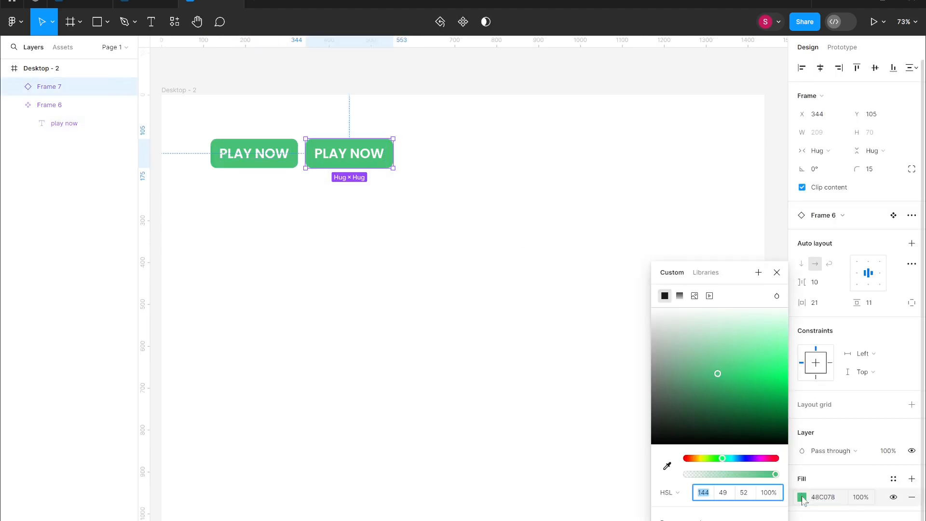
click(744, 458)
click(597, 209)
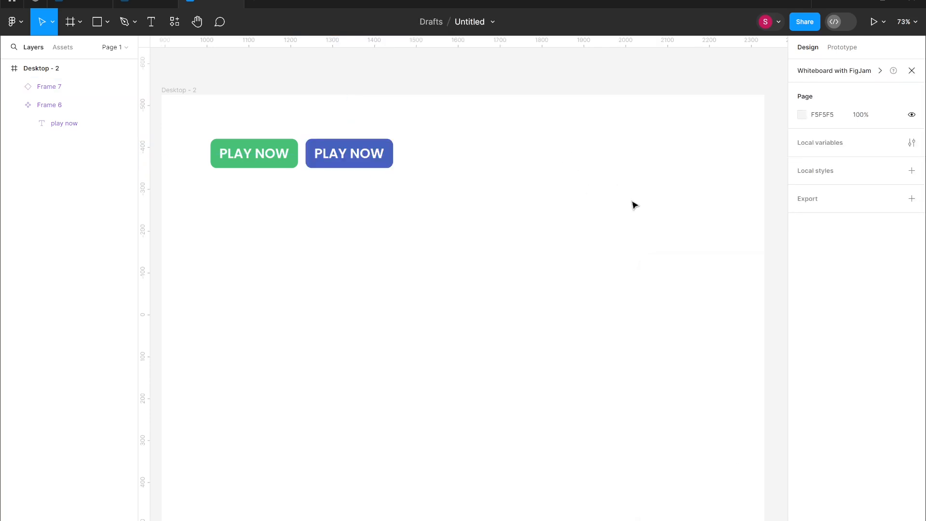
- Set the main component's corner radius to 18
click(295, 162)
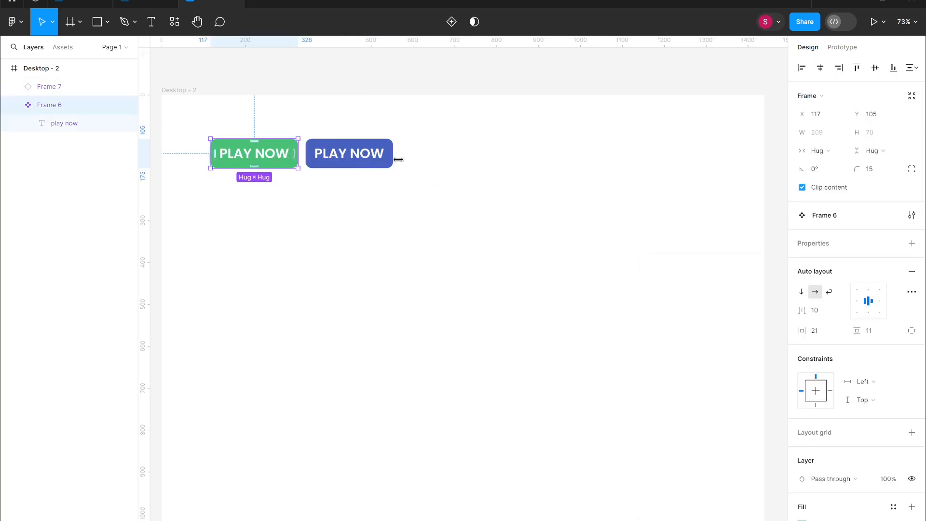
drag(863, 169, 811, 182)
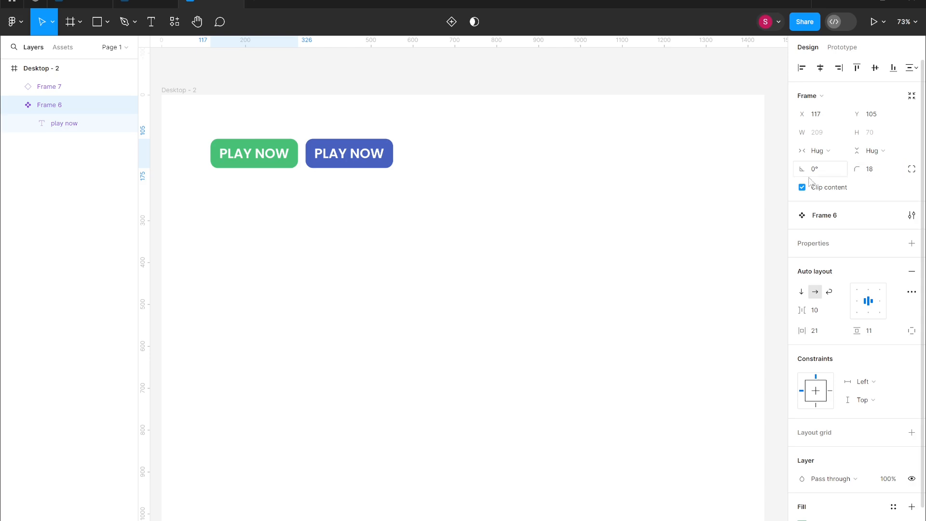
click(362, 164)
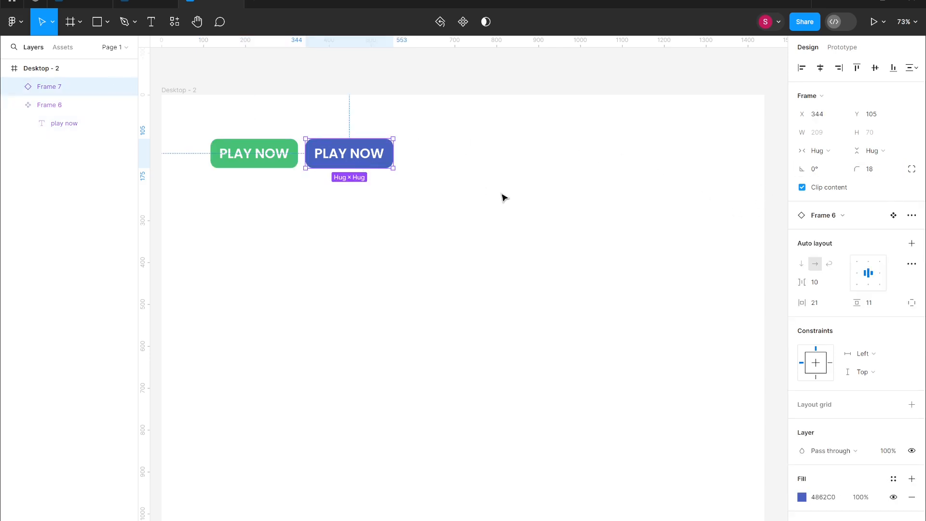
- Undo the corner radius and instance fill changes
key(ctrl+z)
key(ctrl+z)
key(ctrl+z)
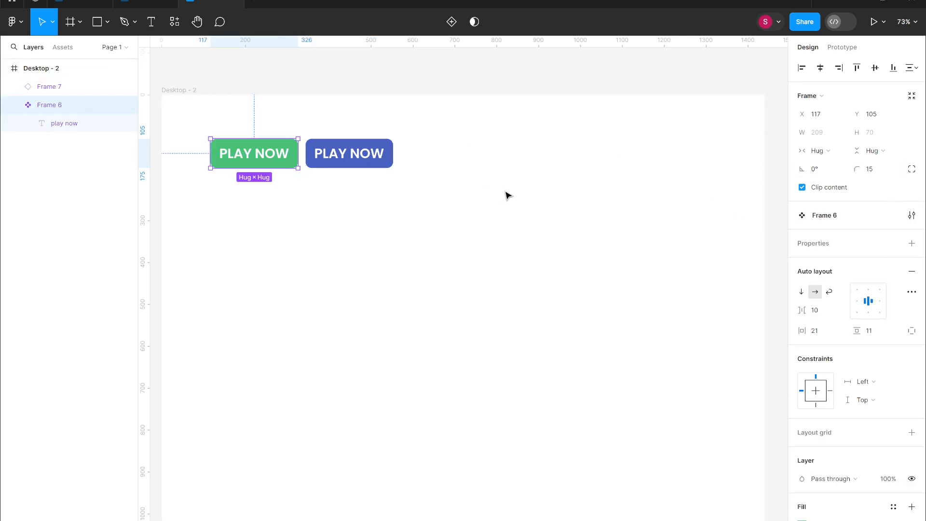
key(ctrl+z)
key(ctrl+z)
key(ctrl+z)
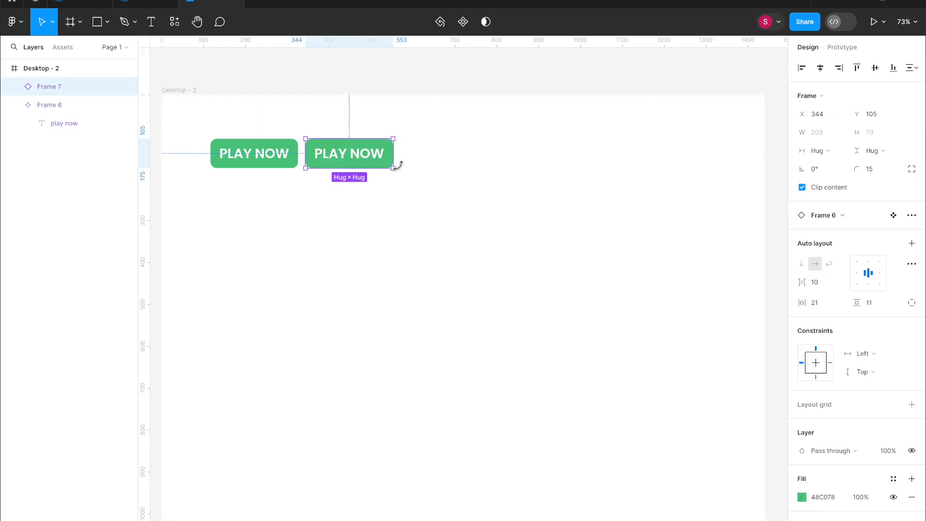
- Jump from the instance to its main component and move the main component out above the desktop frame
right_click(370, 149)
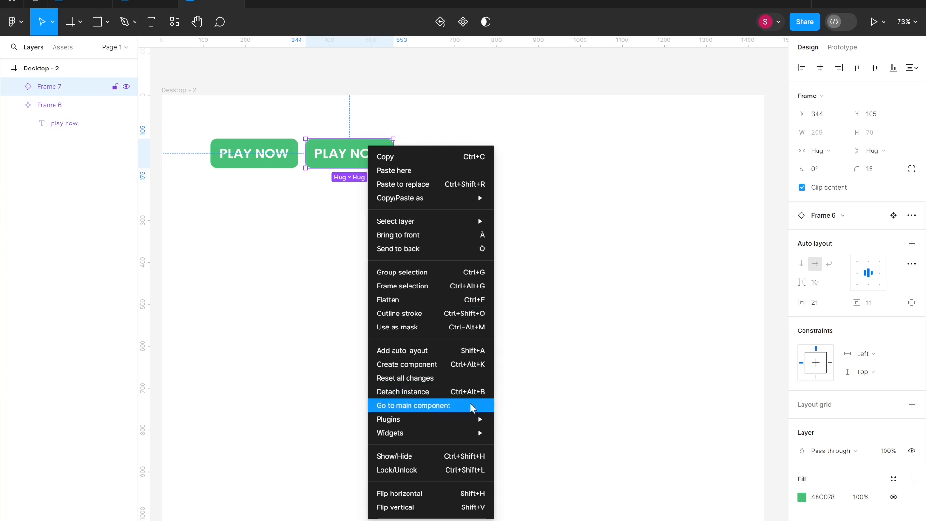
click(473, 410)
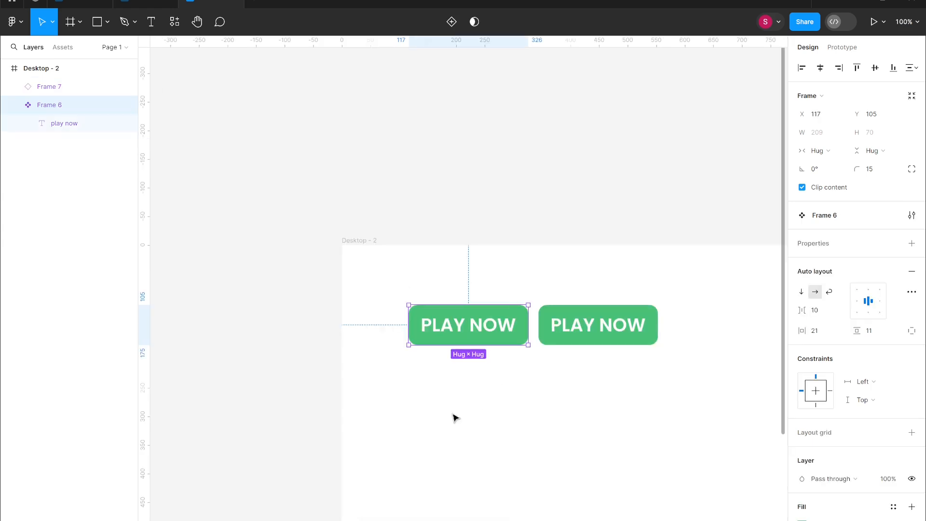
drag(469, 326, 416, 217)
click(603, 345)
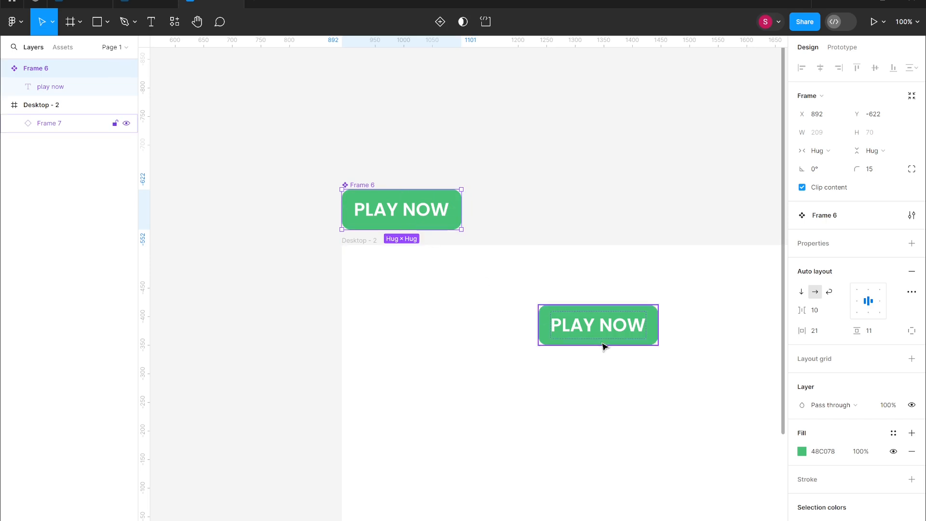
click(432, 210)
click(540, 284)
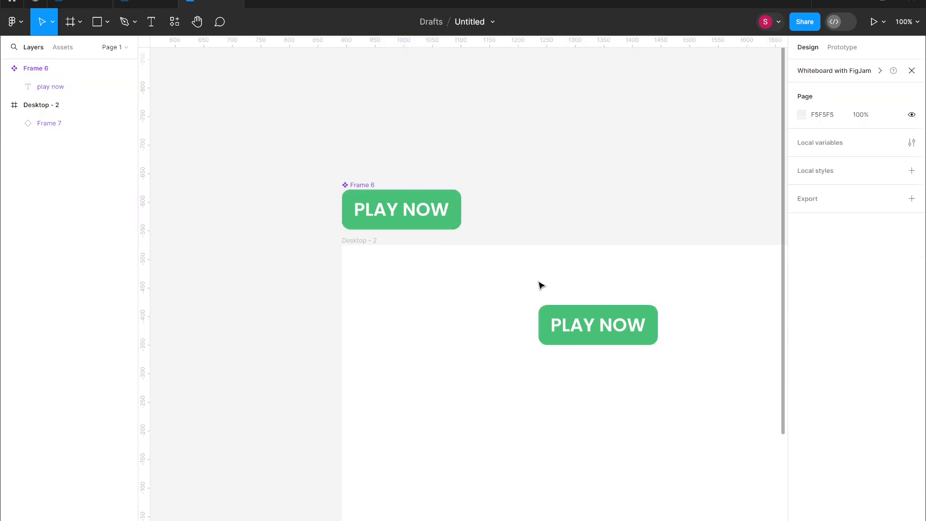
- Insert a new instance of the Frame 6 component from the local assets into the desktop frame, left of the existing instance
click(57, 47)
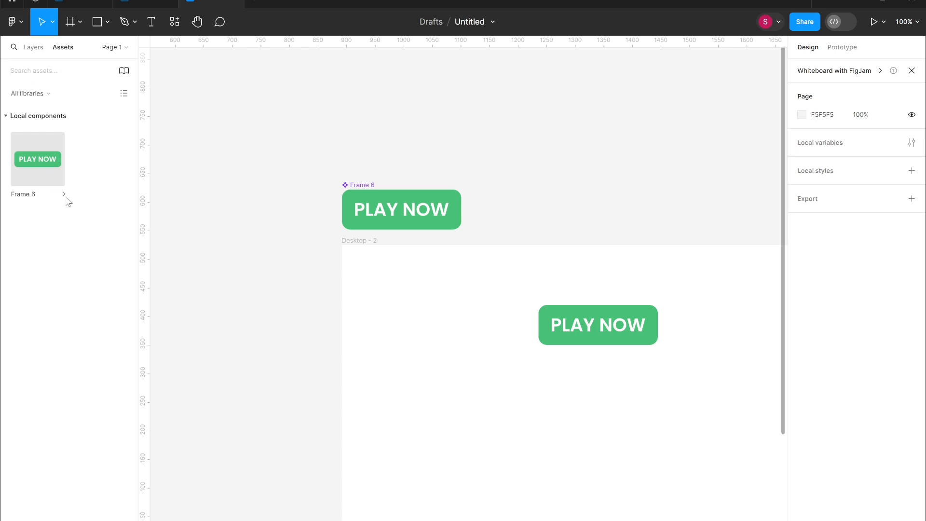
click(64, 195)
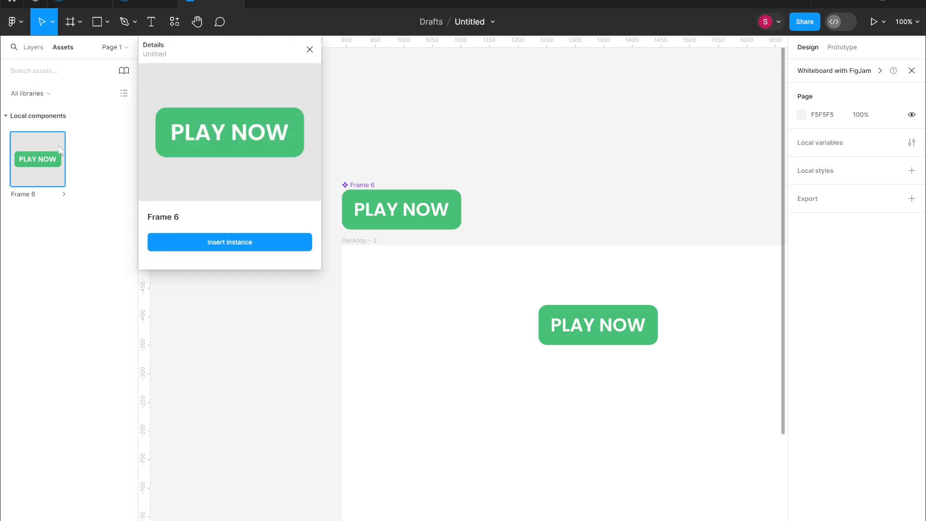
click(213, 244)
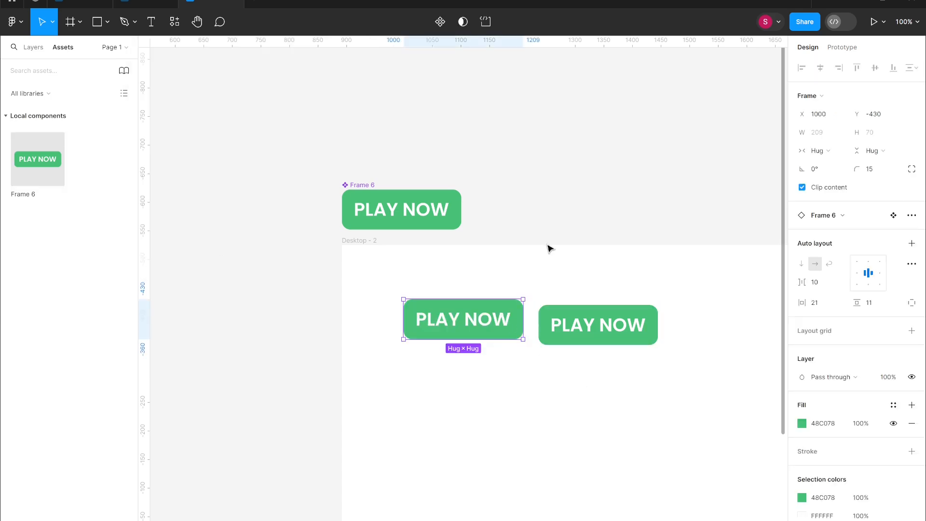
drag(499, 317, 498, 318)
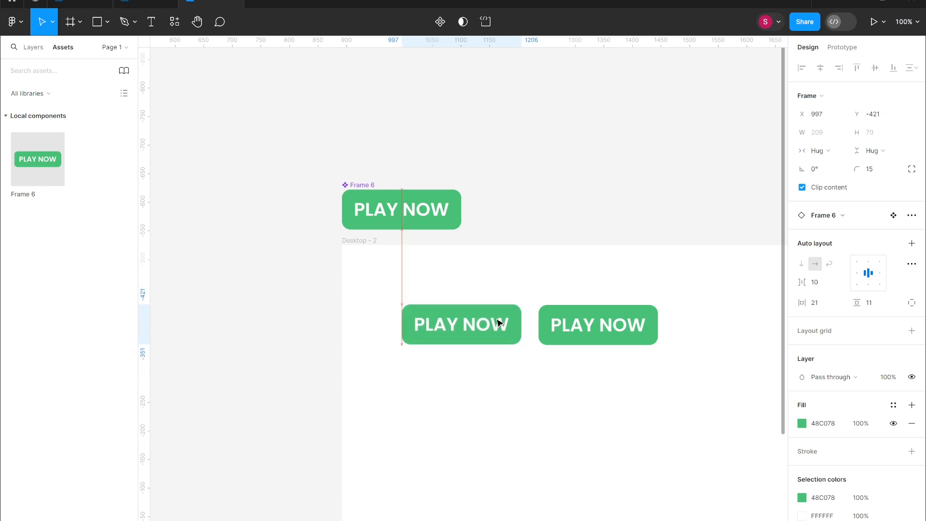
- Detach the right-hand button from its main component
click(571, 341)
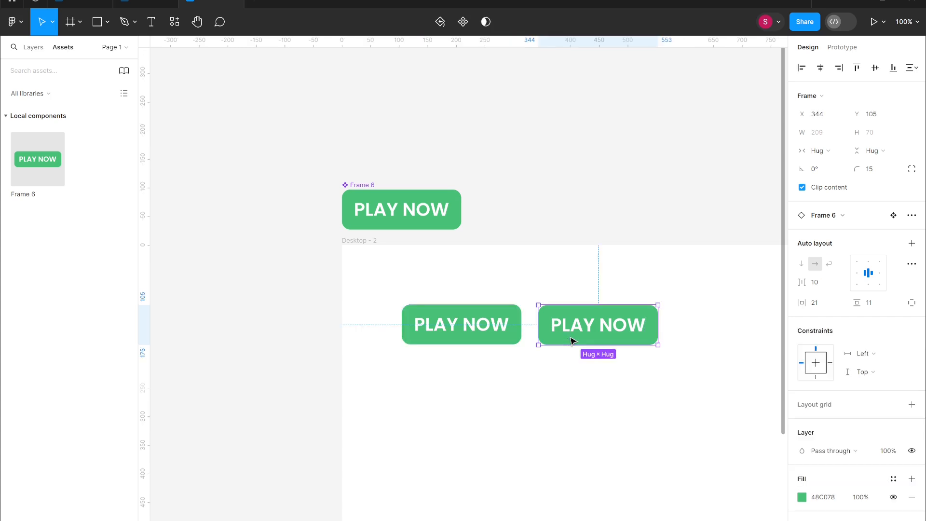
right_click(569, 336)
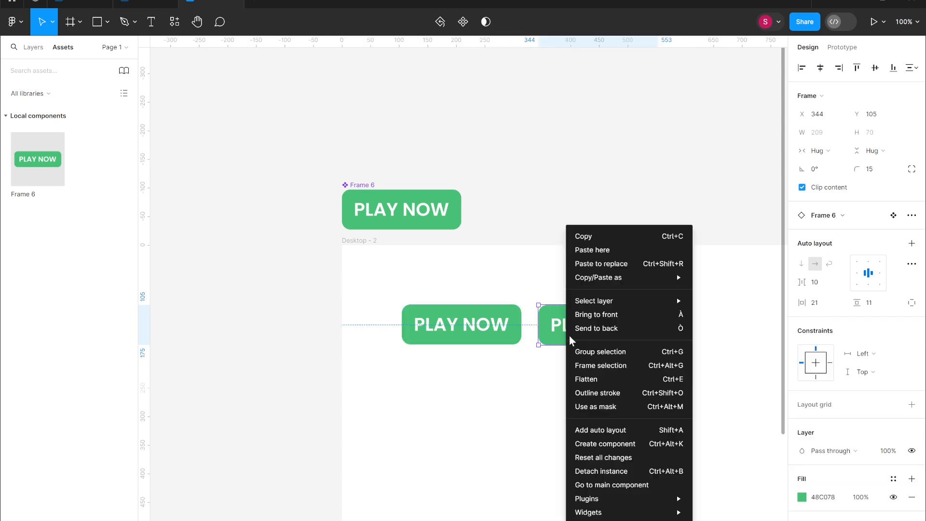
click(623, 471)
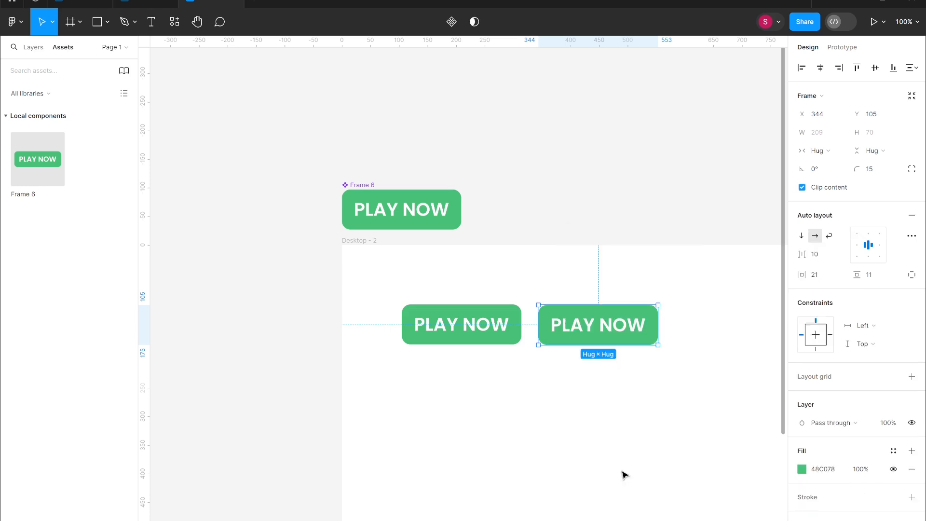
- Change the main component's fill to dark green (HSL 144, 29, 24)
click(441, 226)
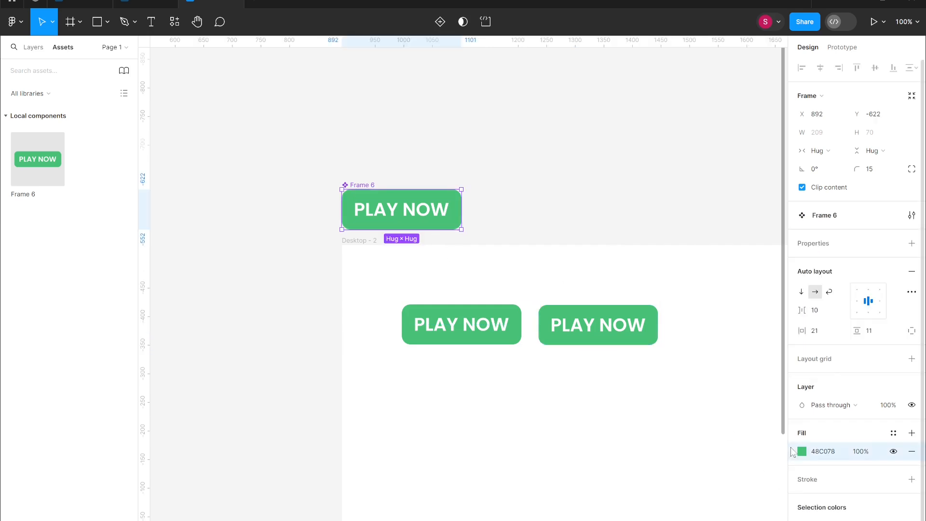
click(795, 450)
click(689, 414)
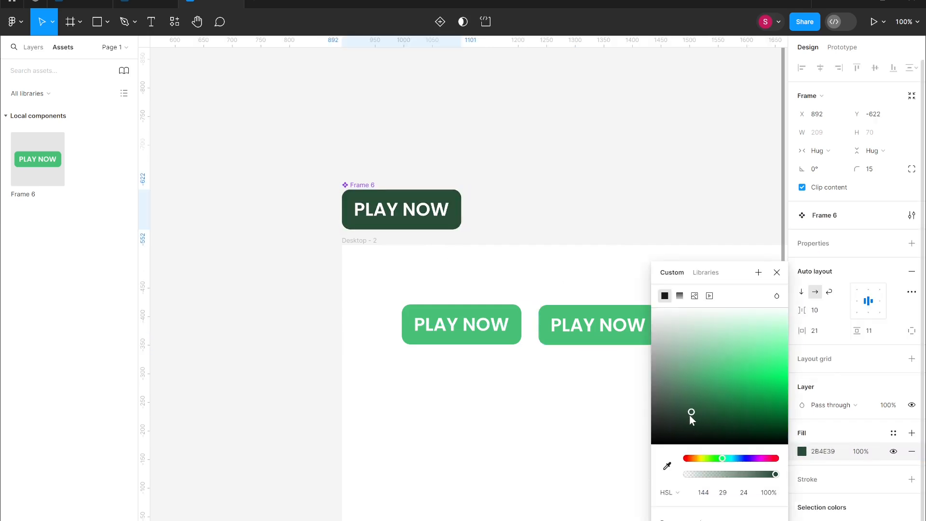
click(554, 396)
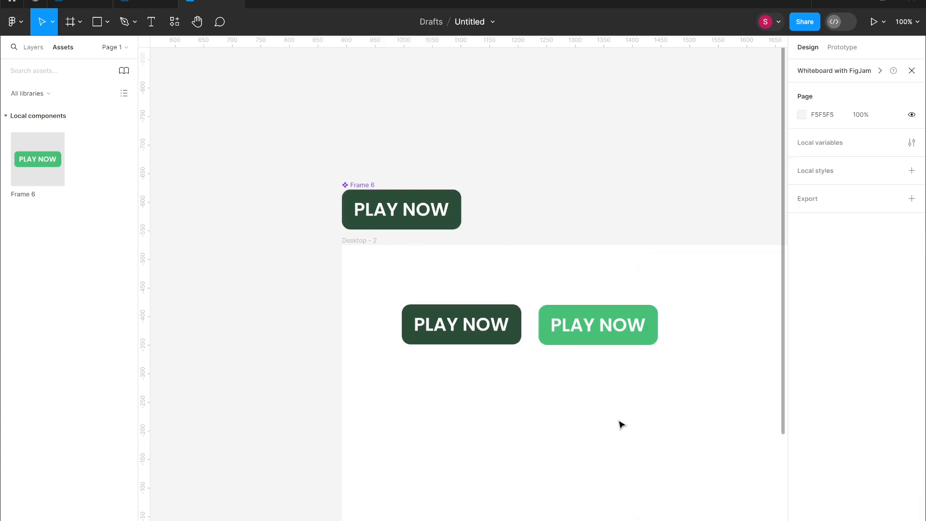
- Undo the main component's fill change and the instance detach
scroll(620, 424, down, 4)
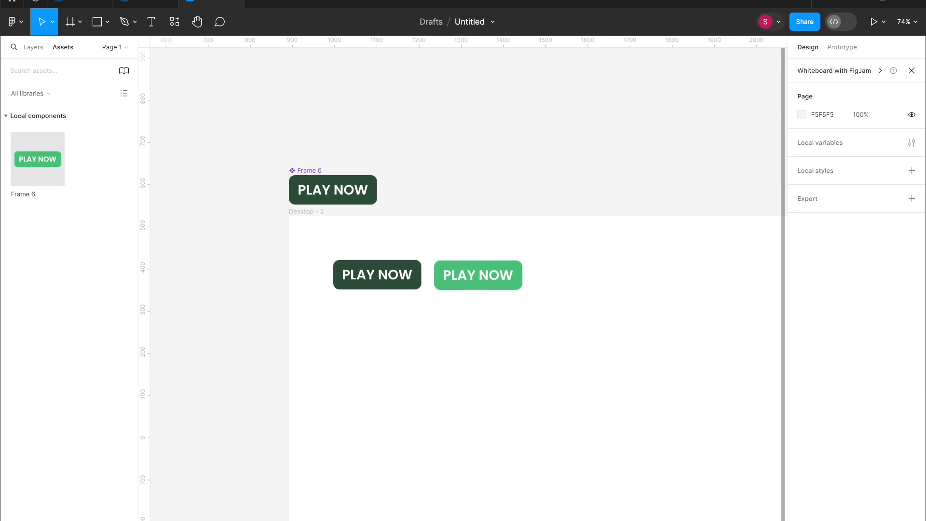
key(ctrl+z)
key(ctrl+z)
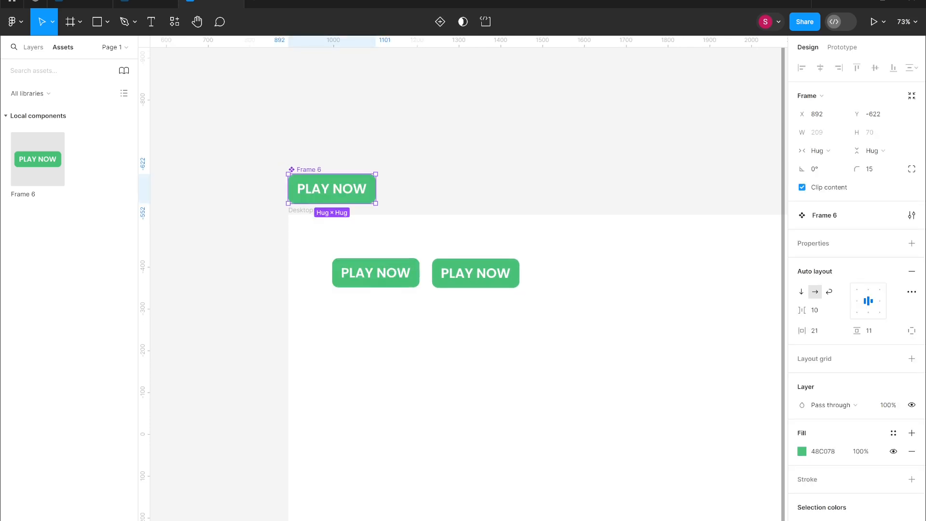
key(ctrl+z)
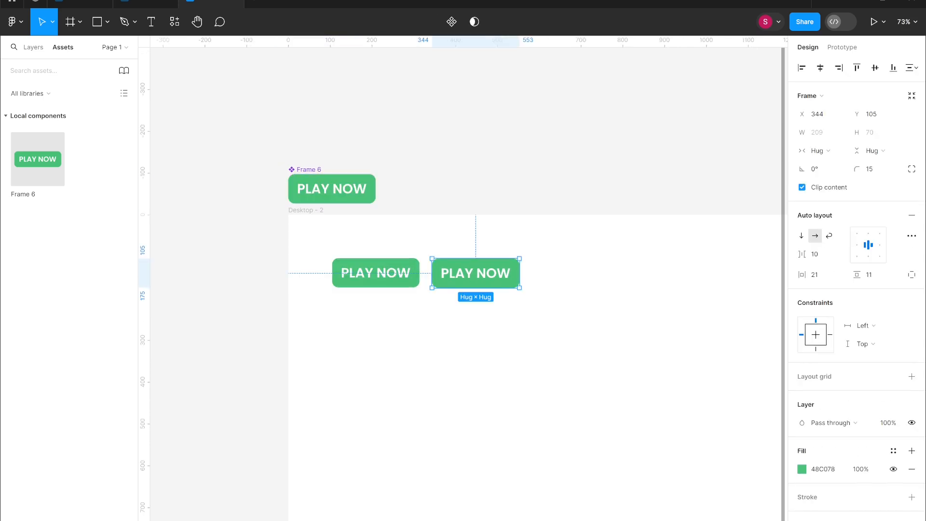
key(ctrl+z)
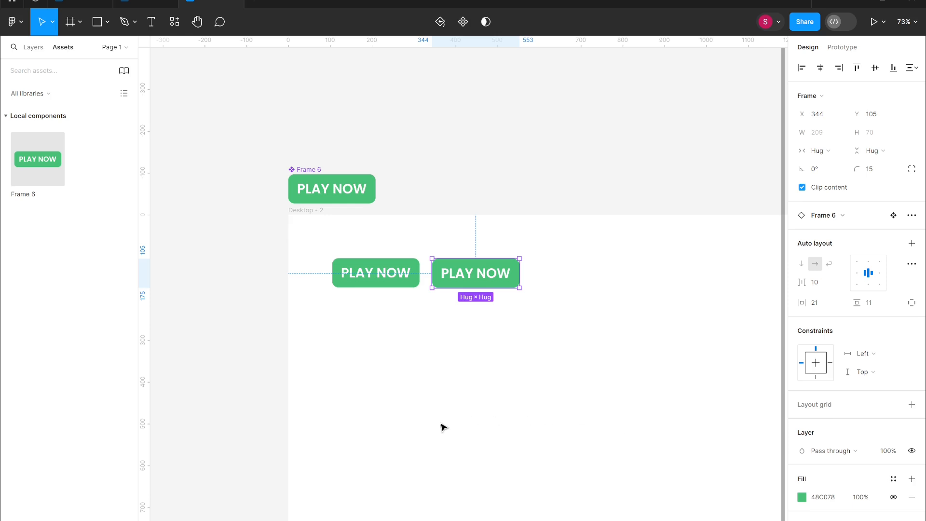
- Shorten the main component's label text back to "PLAY"
click(478, 330)
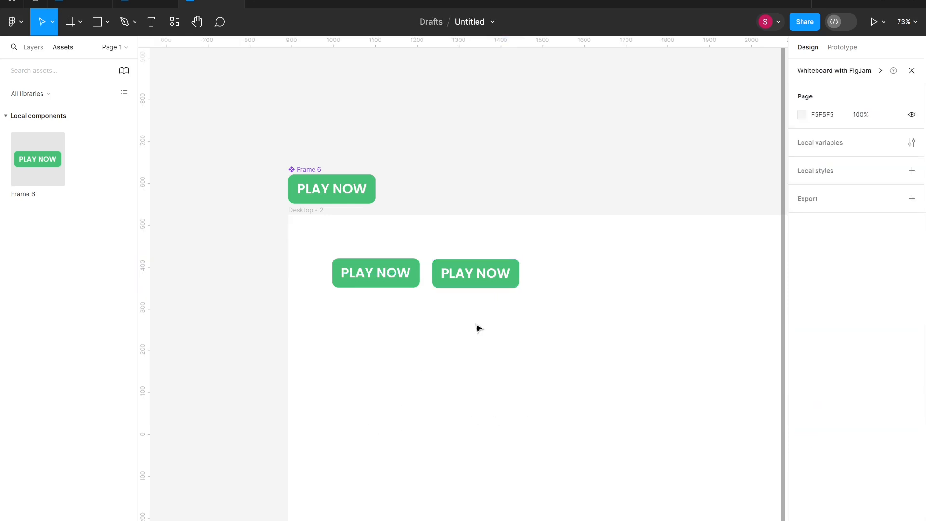
double_click(359, 188)
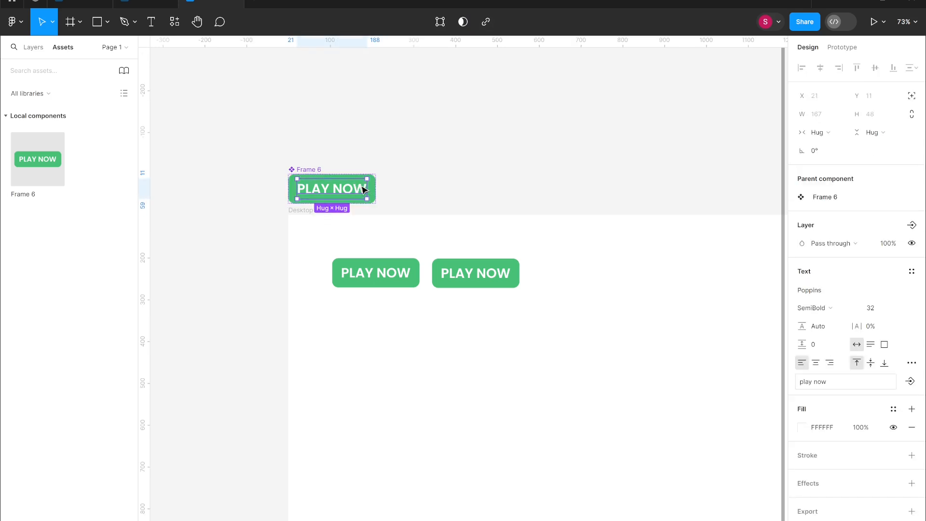
double_click(362, 189)
key(BackSpace)
key(BackSpace)
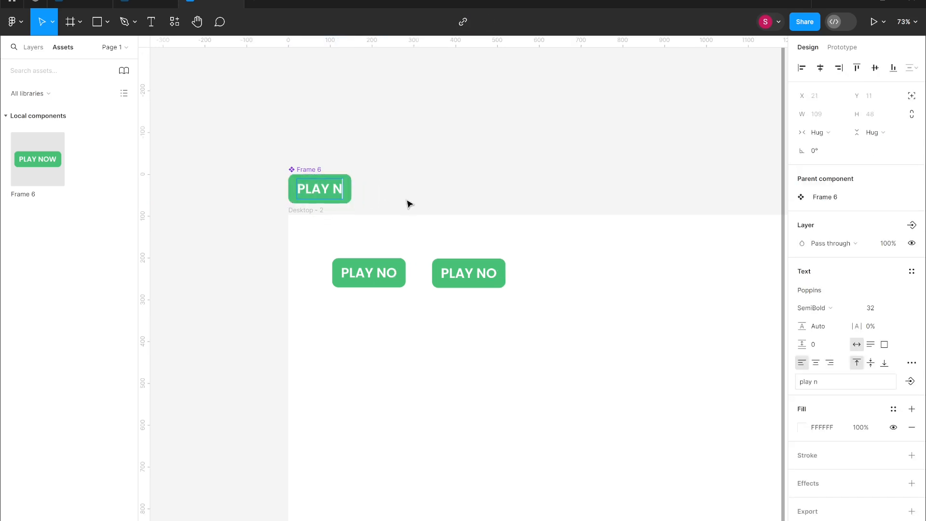
key(BackSpace)
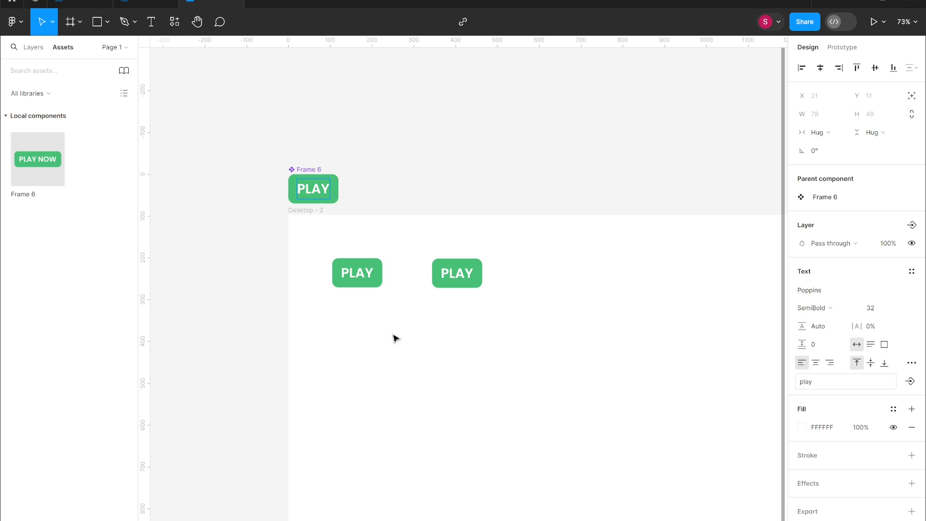
key(Escape)
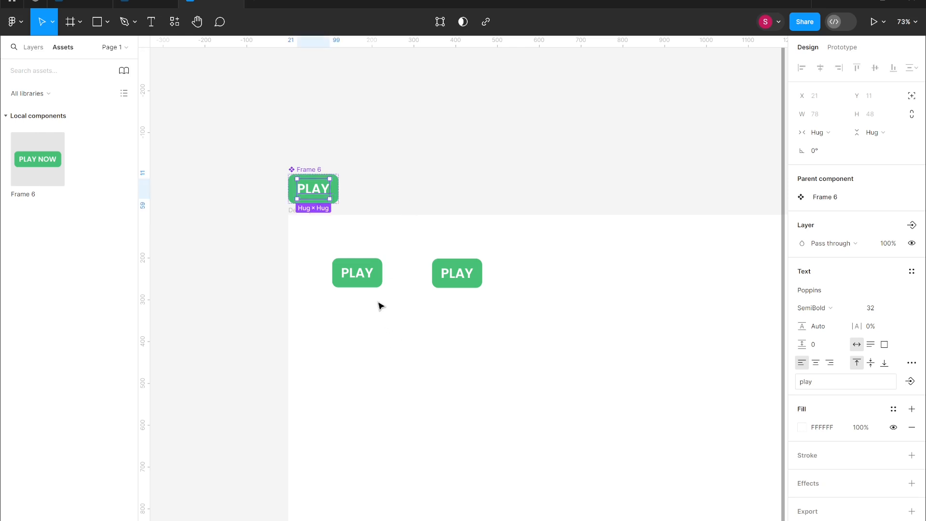
click(352, 207)
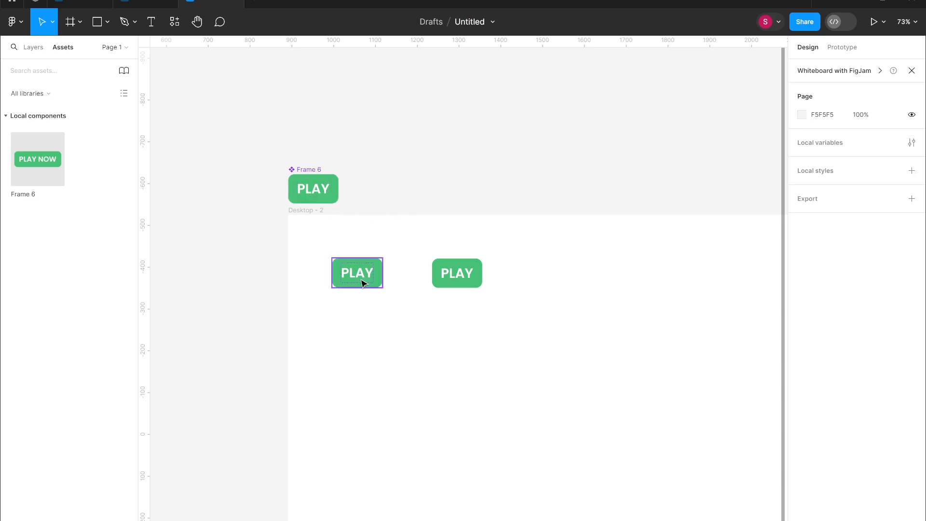
- Change the main component's fill to red (HSL 7, 73, 44)
click(335, 197)
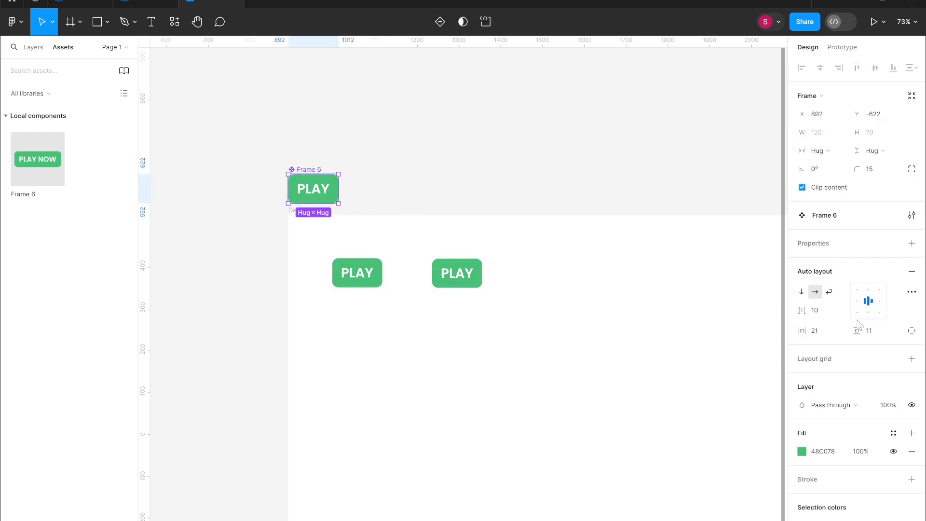
click(802, 451)
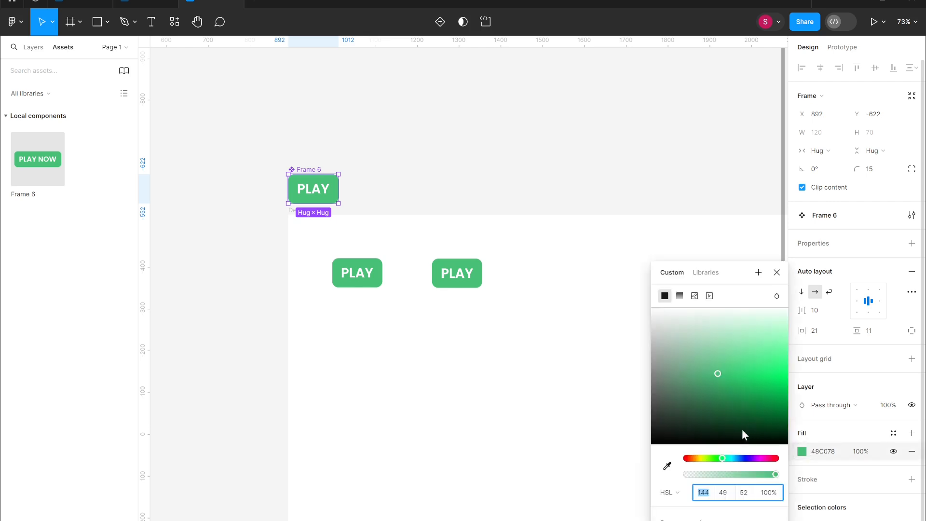
click(691, 458)
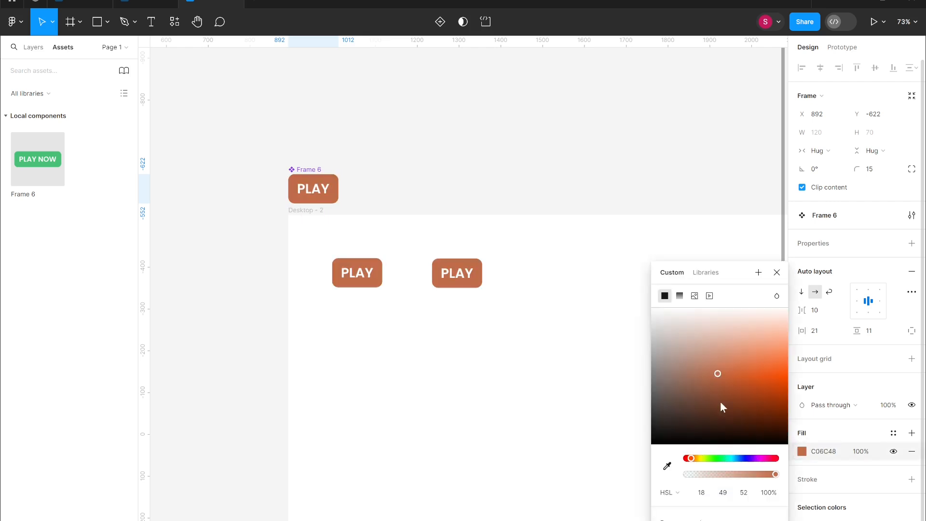
drag(729, 374, 751, 384)
drag(692, 459, 687, 458)
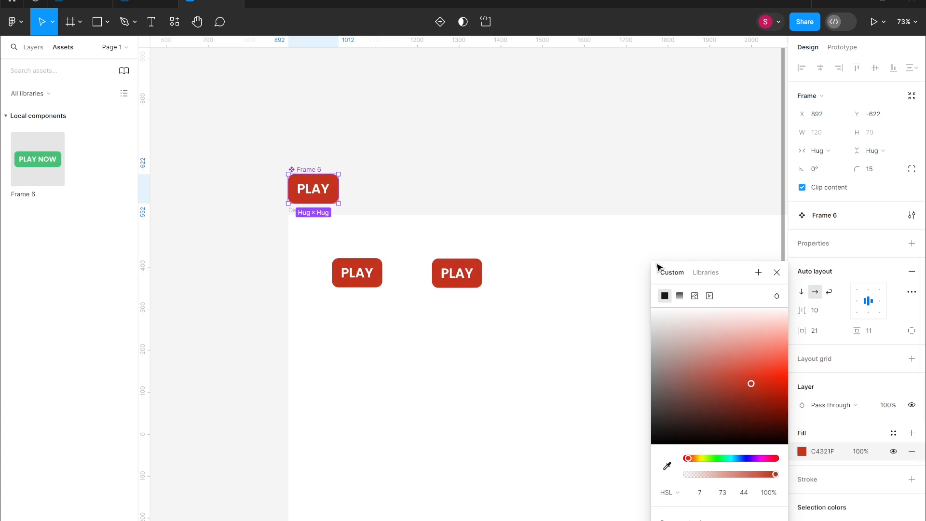
click(603, 259)
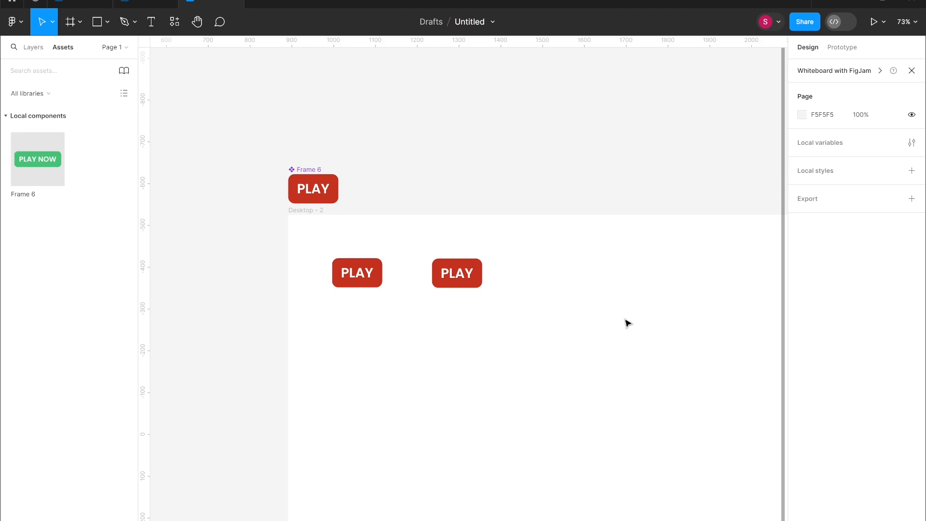
- Delete both button instances from the Desktop frame
scroll(482, 251, up, 5)
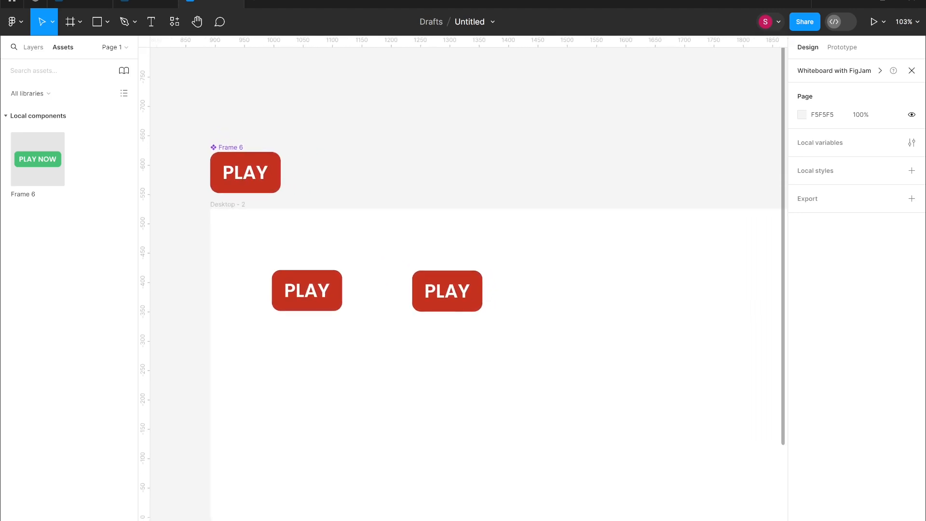
drag(508, 337, 296, 250)
key(Delete)
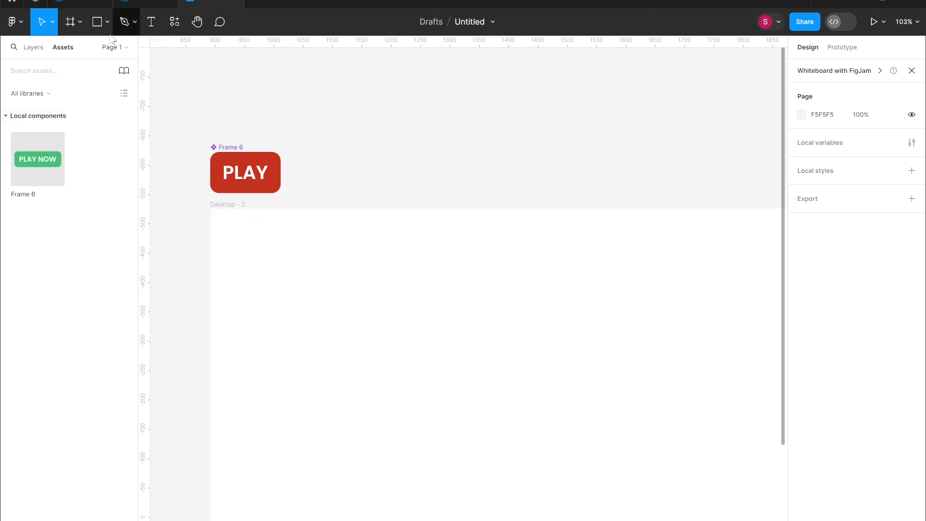
- Add a second variant to the main button component
click(30, 47)
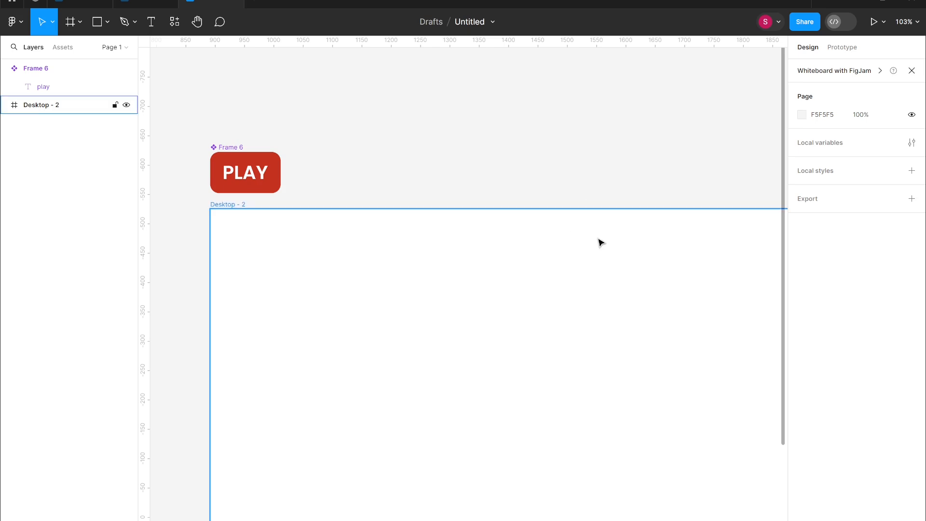
click(250, 182)
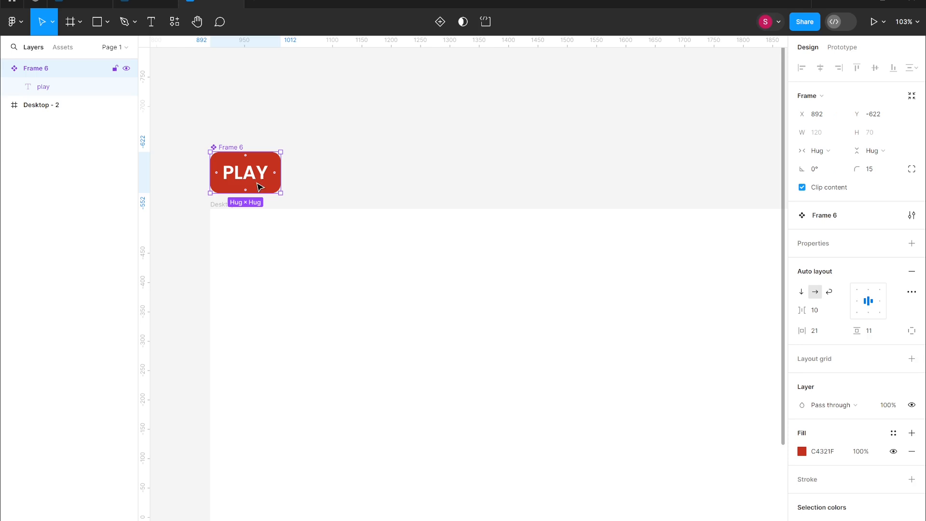
click(439, 22)
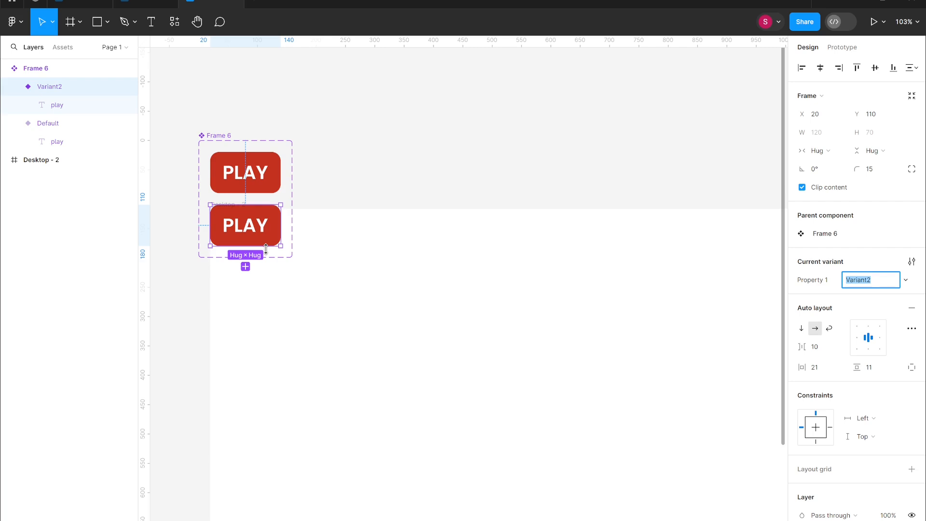
drag(266, 247, 267, 245)
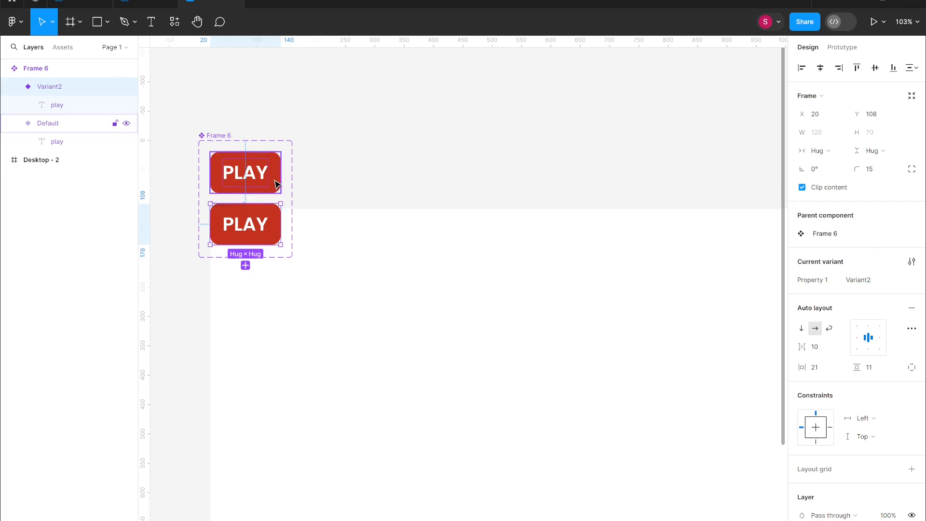
click(296, 186)
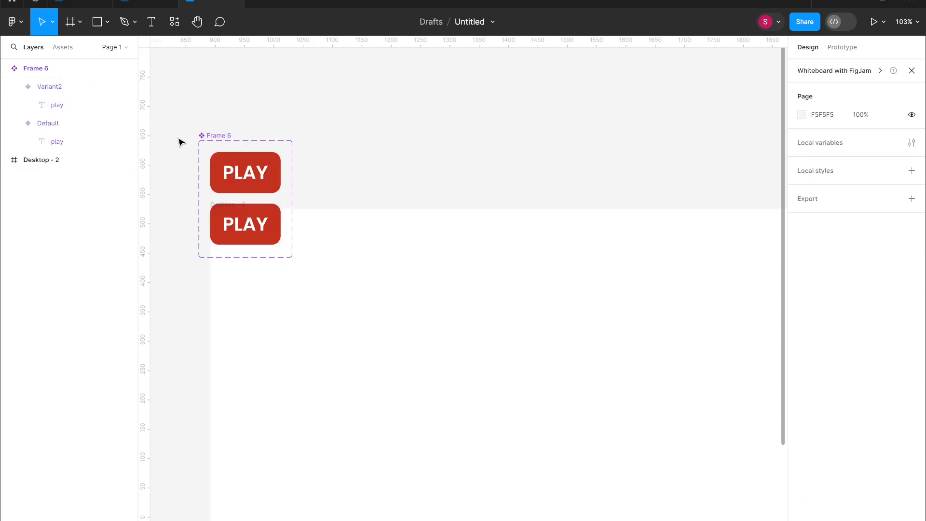
drag(209, 142, 259, 118)
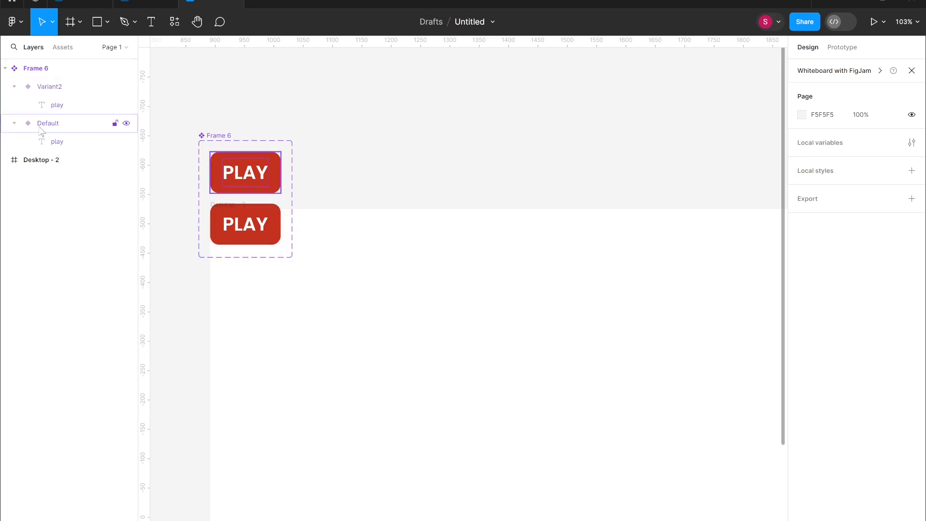
drag(259, 236, 461, 322)
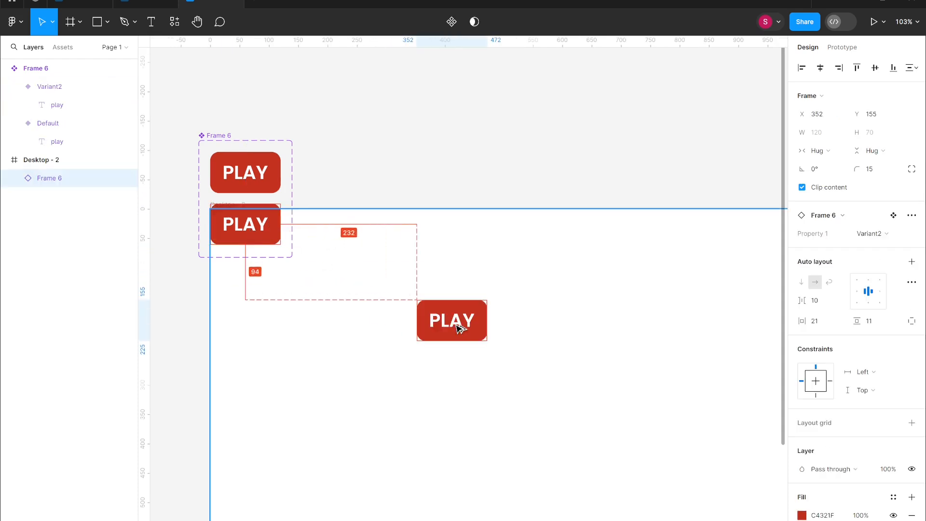
click(260, 225)
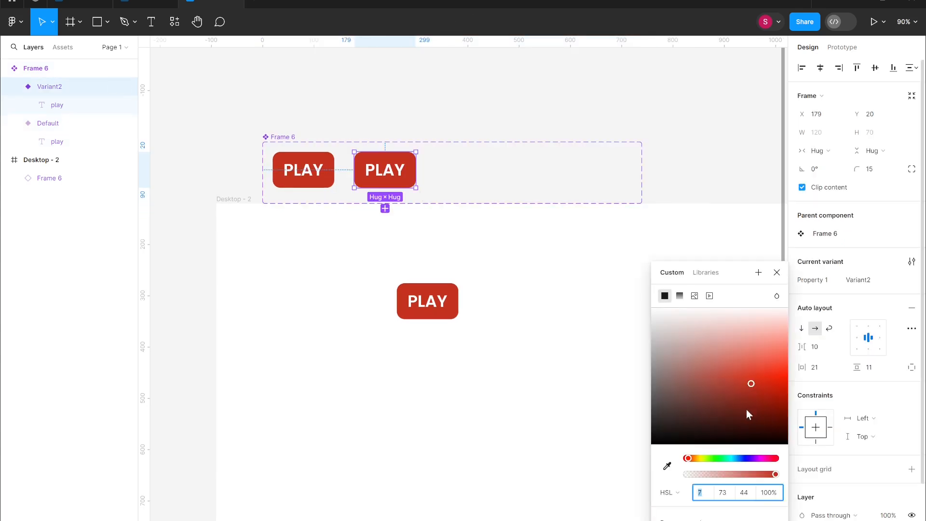
click(740, 399)
click(433, 300)
key(Delete)
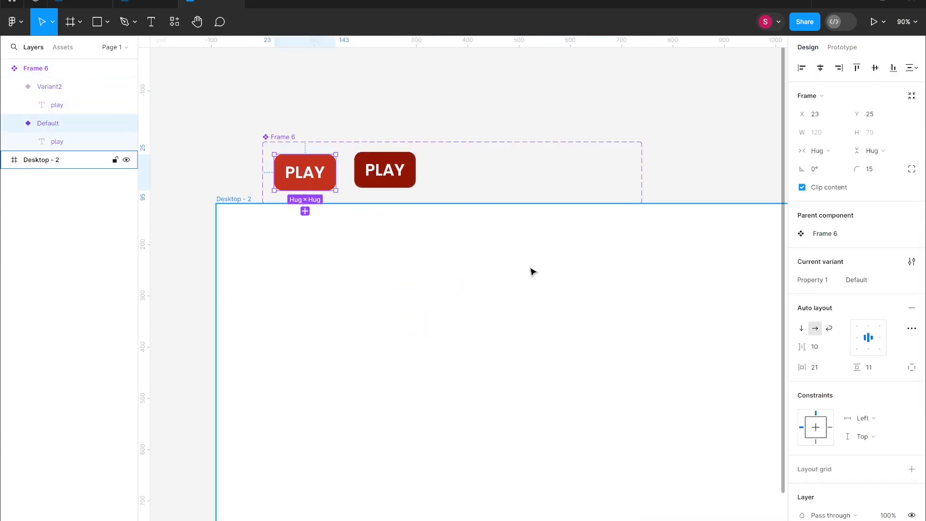
- Rename the Default variant to "Master"
click(533, 272)
click(70, 123)
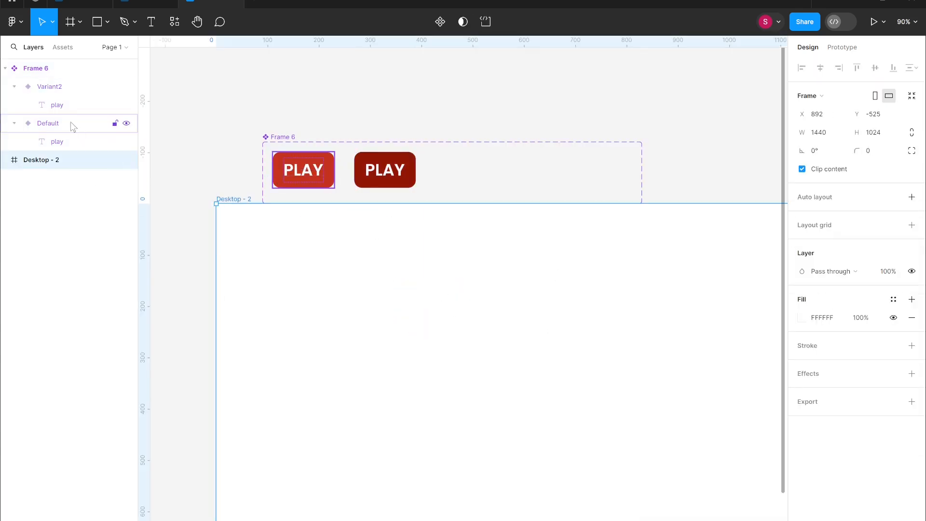
double_click(72, 124)
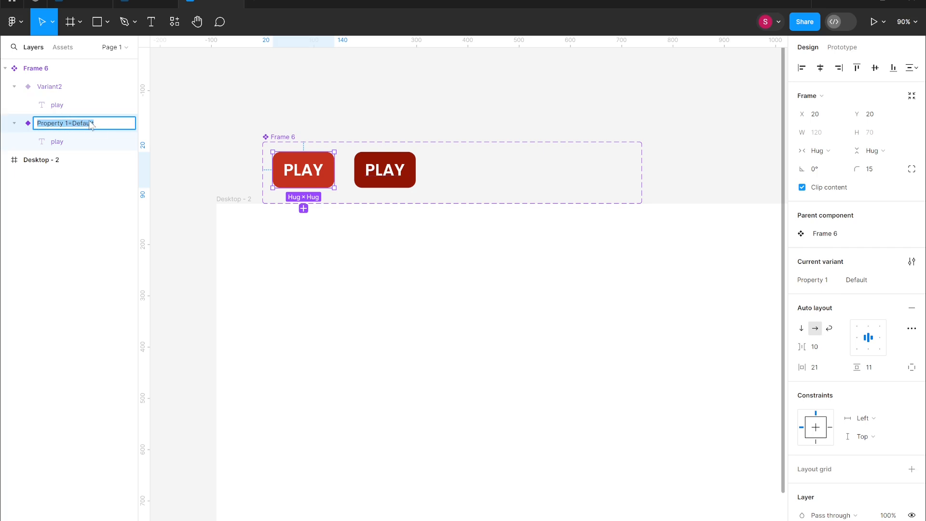
double_click(101, 124)
click(103, 124)
- Rename the second variant to "Hover"
click(73, 86)
double_click(73, 86)
click(104, 85)
drag(104, 86, 76, 87)
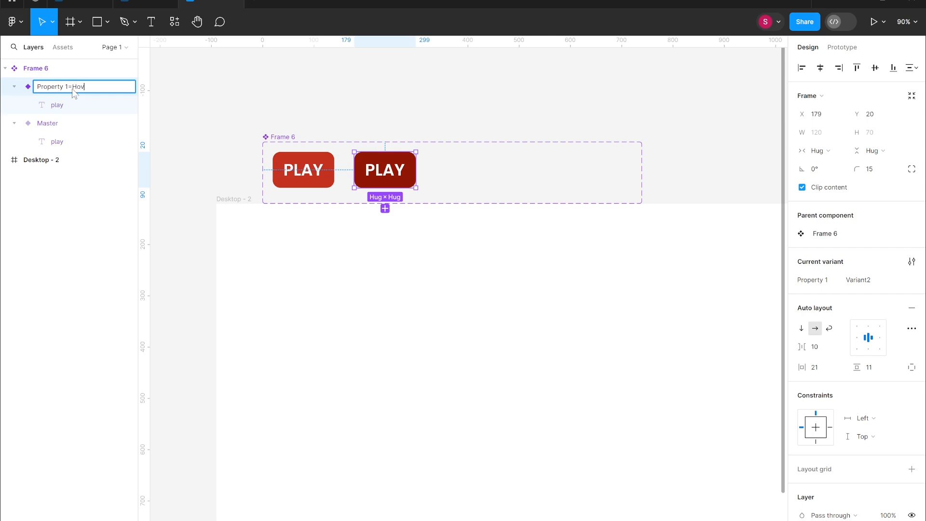
click(455, 434)
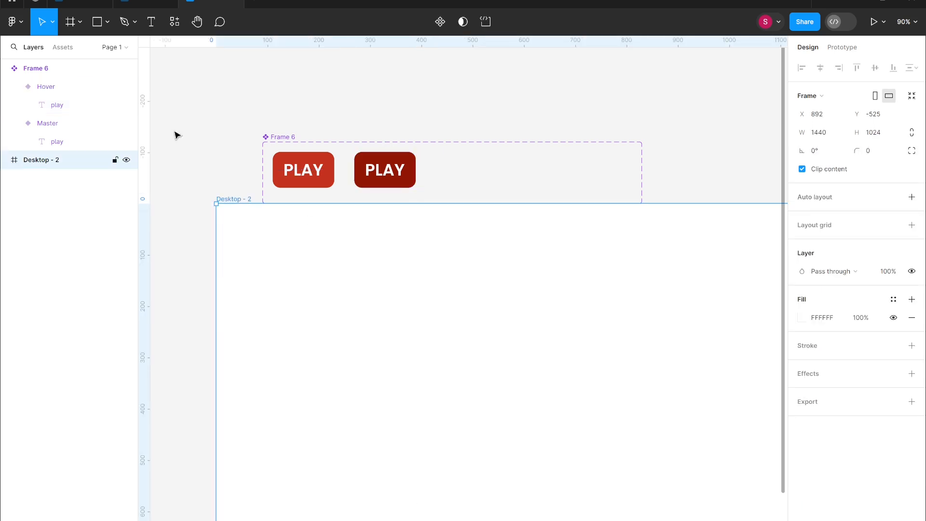
- Rename the second variant's Property 1 value to "Darker"
click(388, 173)
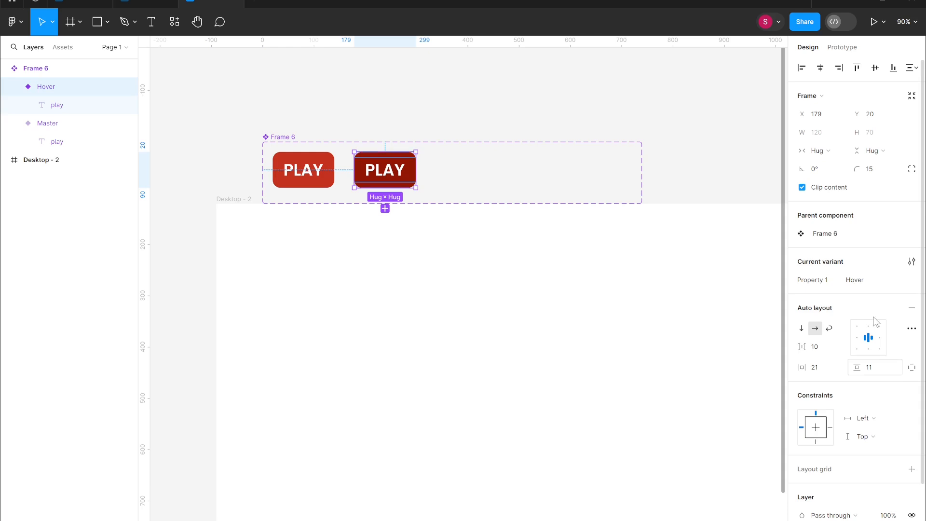
click(907, 281)
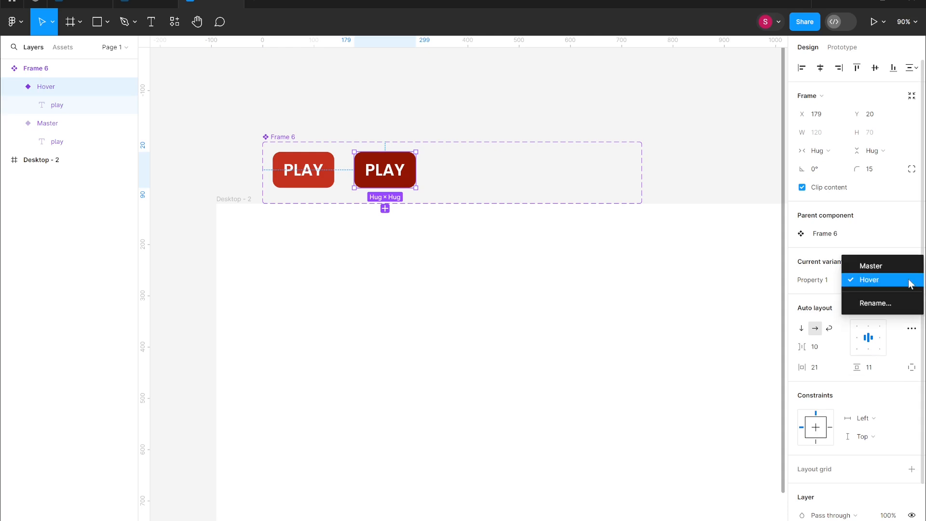
click(882, 245)
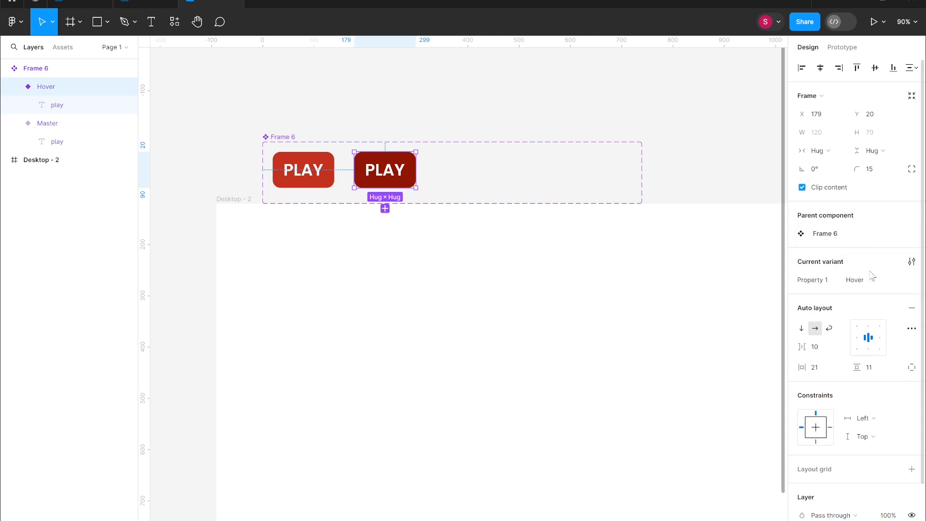
click(906, 281)
click(900, 308)
key(BackSpace)
text(Darker)
click(705, 292)
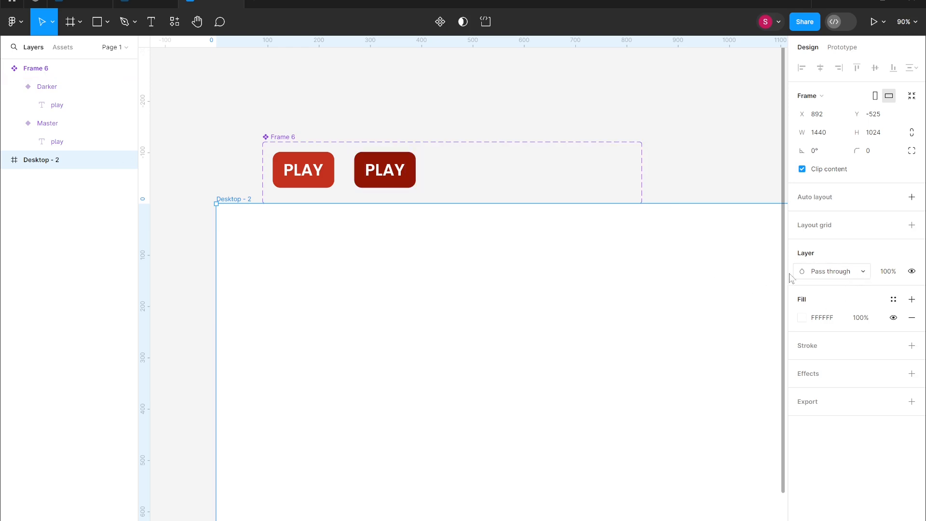
- Add an empty interaction to the Darker variant in prototype mode
click(388, 177)
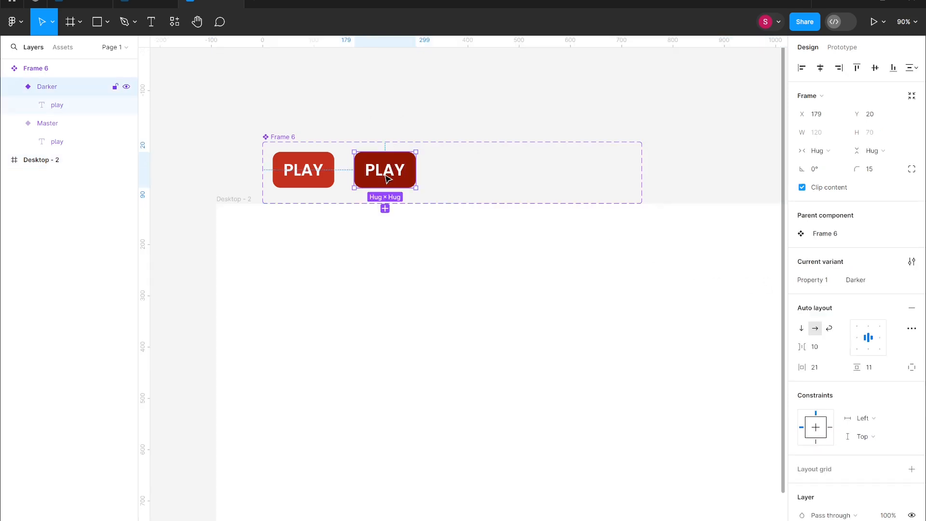
click(907, 280)
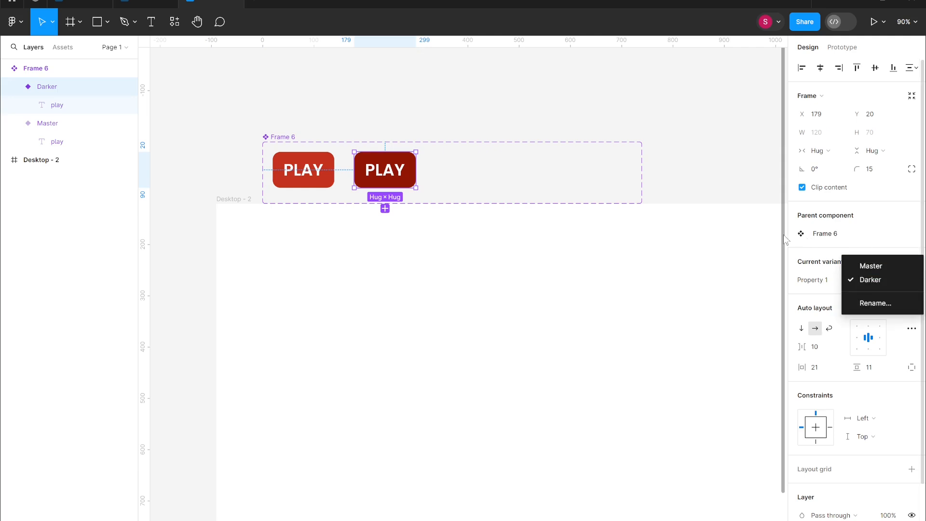
click(729, 260)
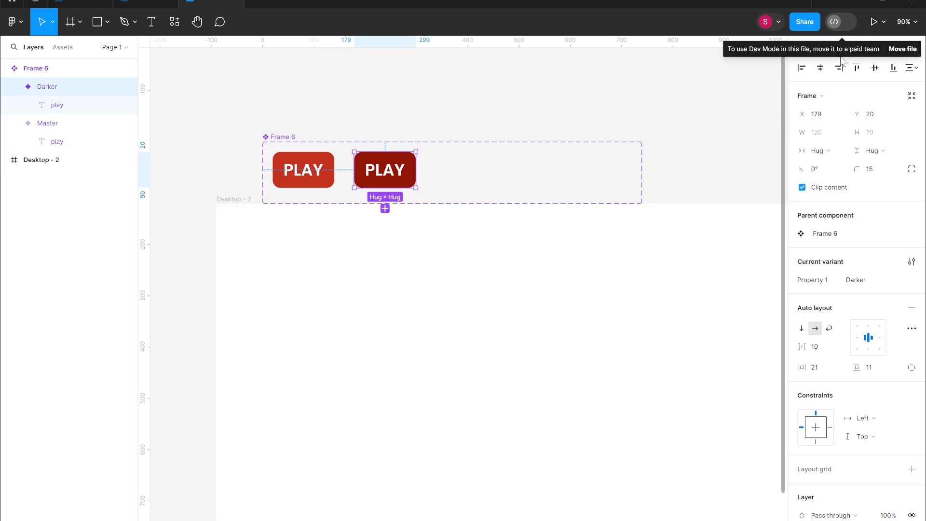
click(843, 47)
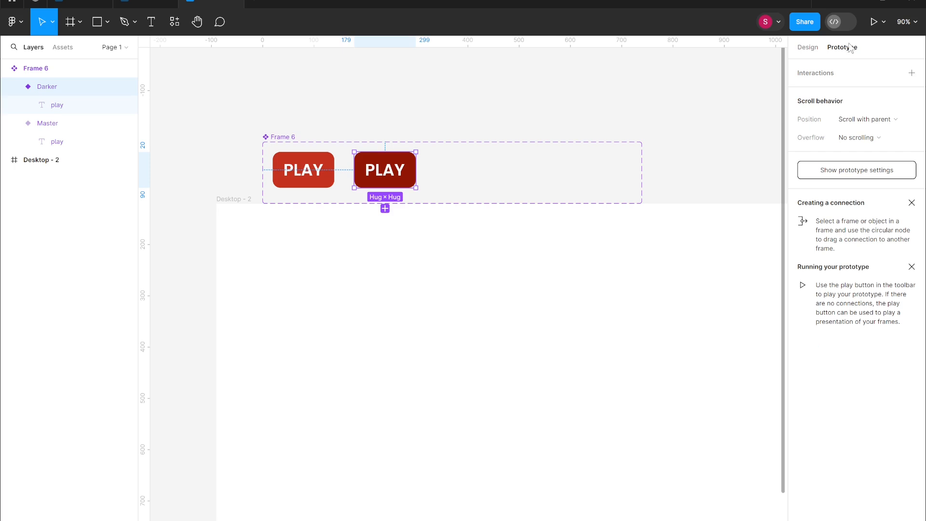
click(912, 73)
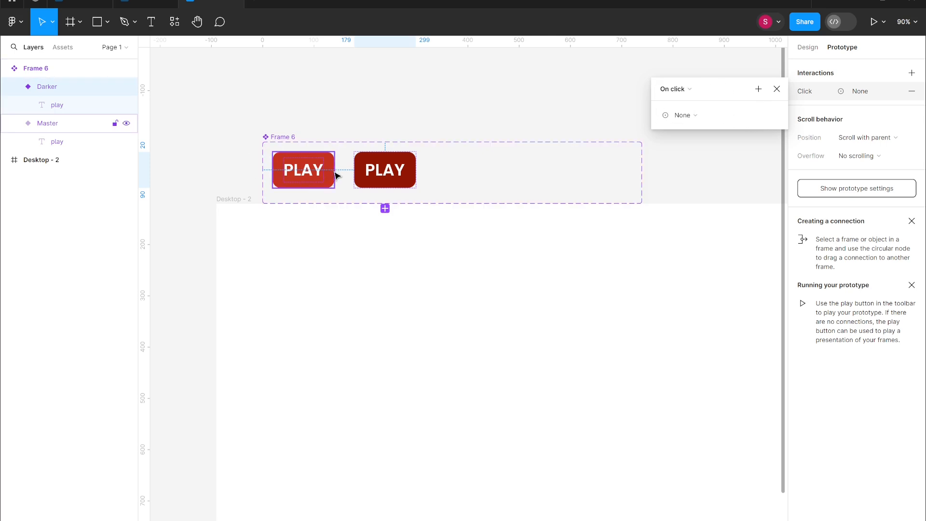
click(357, 123)
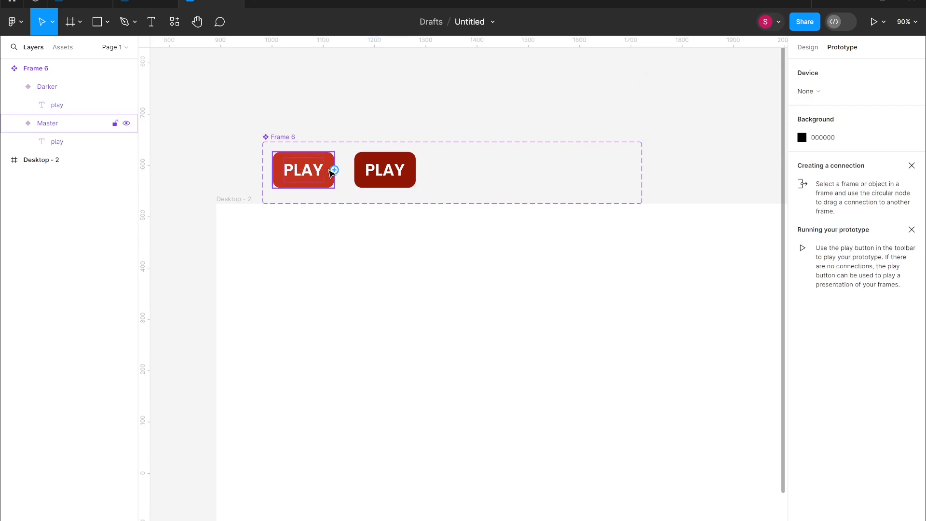
- Link the Master variant to Darker with a While hovering Change to interaction and preview the prototype
drag(334, 170, 364, 174)
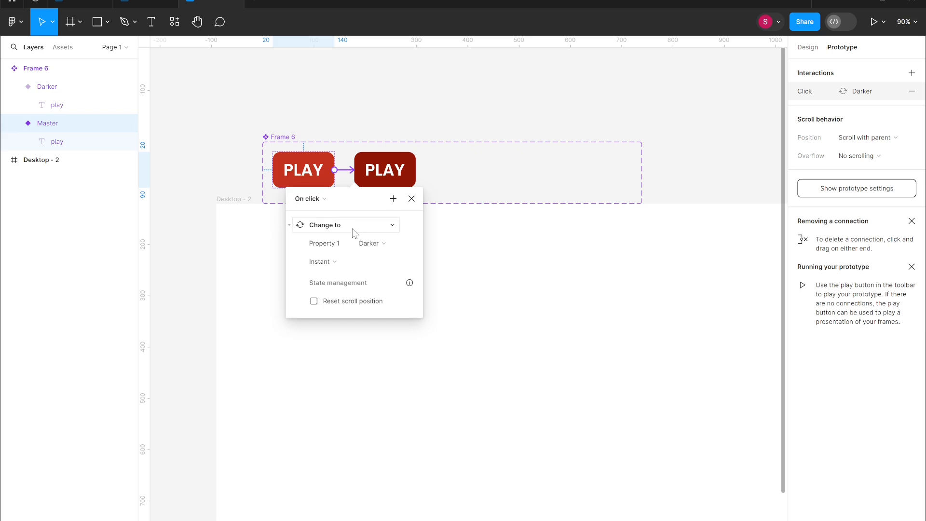
click(322, 198)
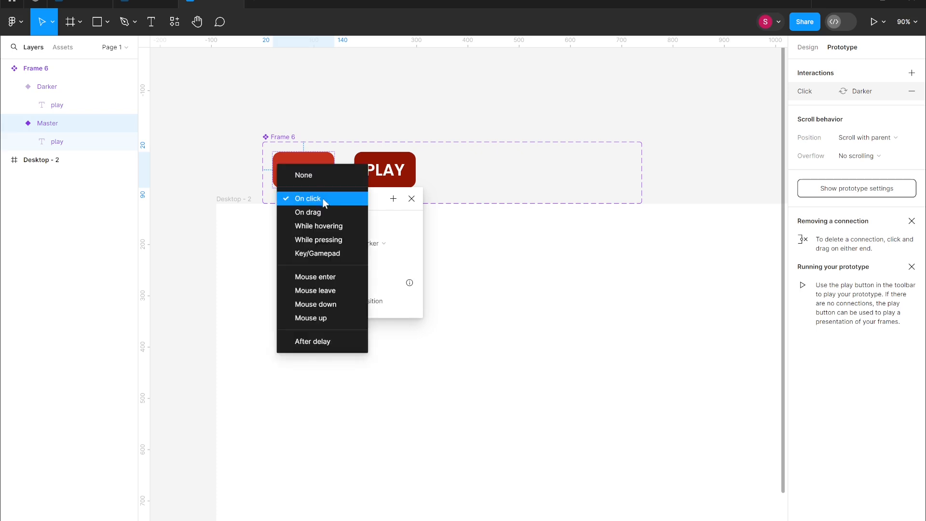
click(332, 226)
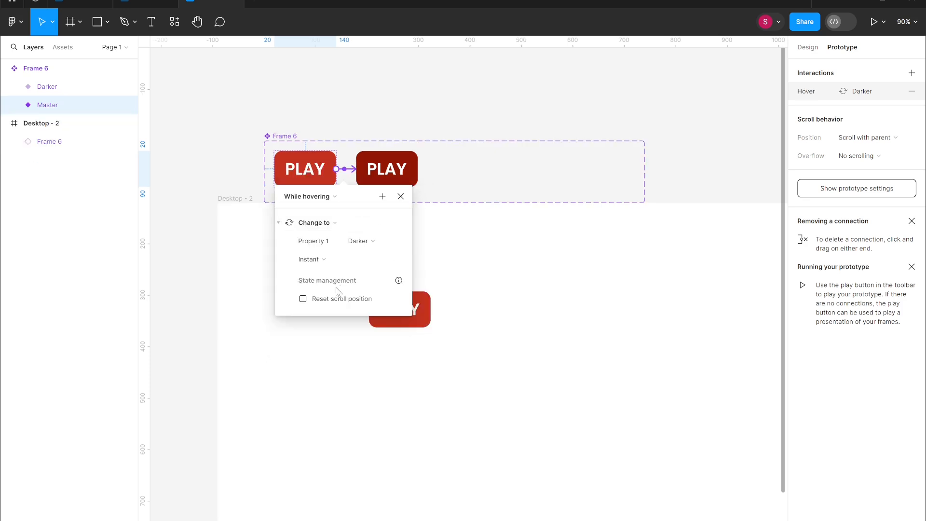
click(874, 21)
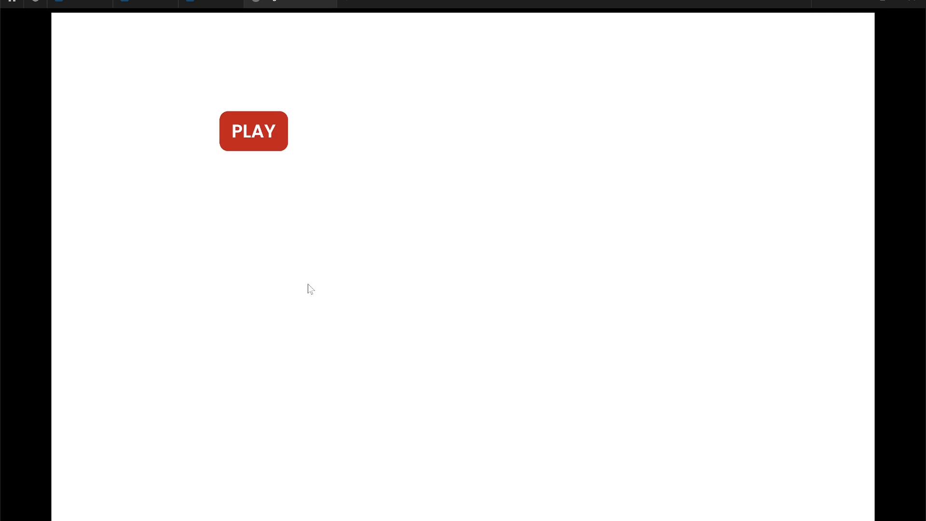
- Return to the editor and delete the hover interaction connecting Master to Darker
mouse_move(358, 12)
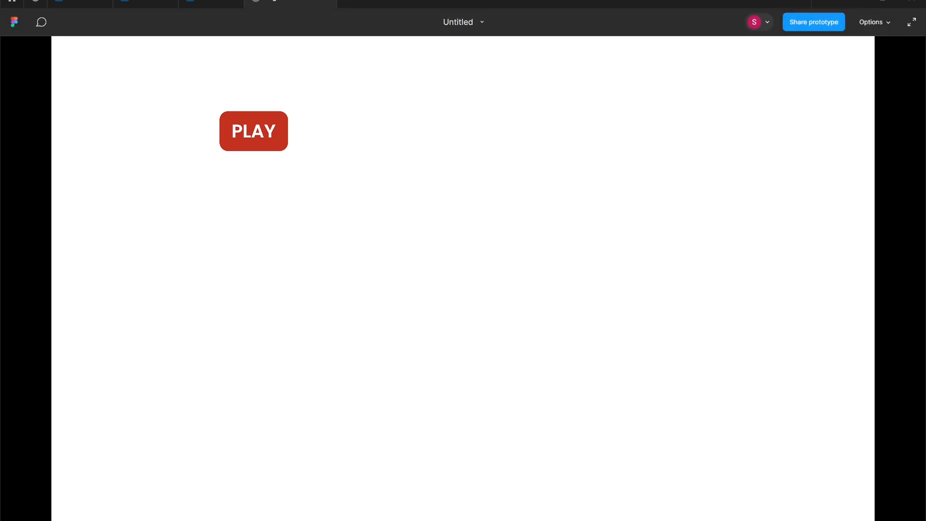
click(324, 2)
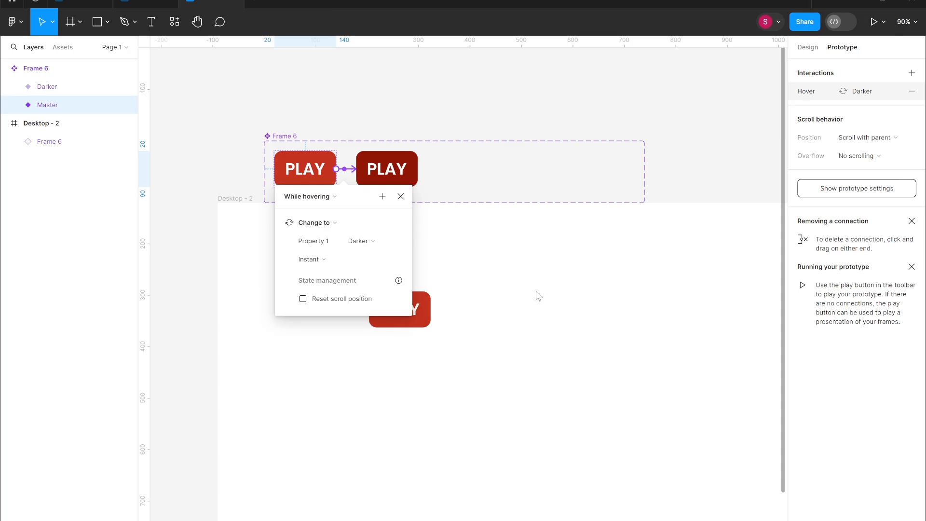
click(401, 196)
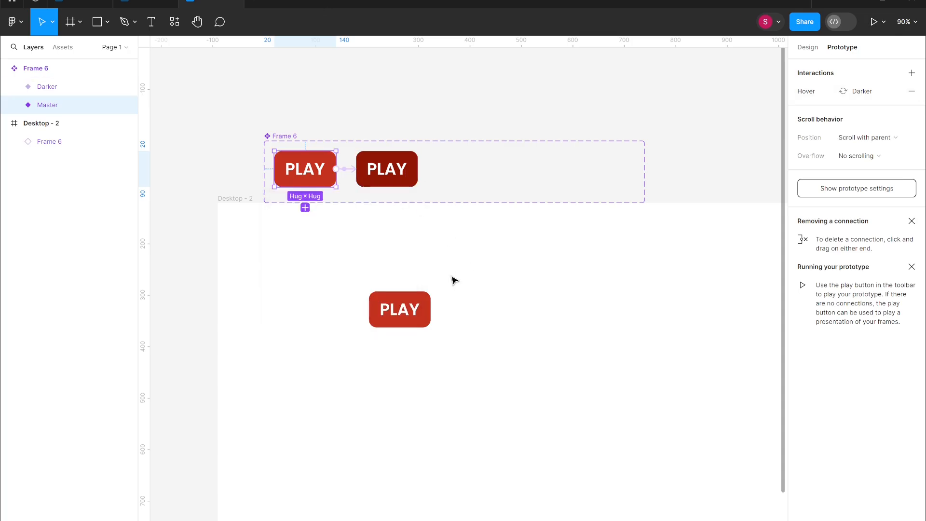
click(345, 171)
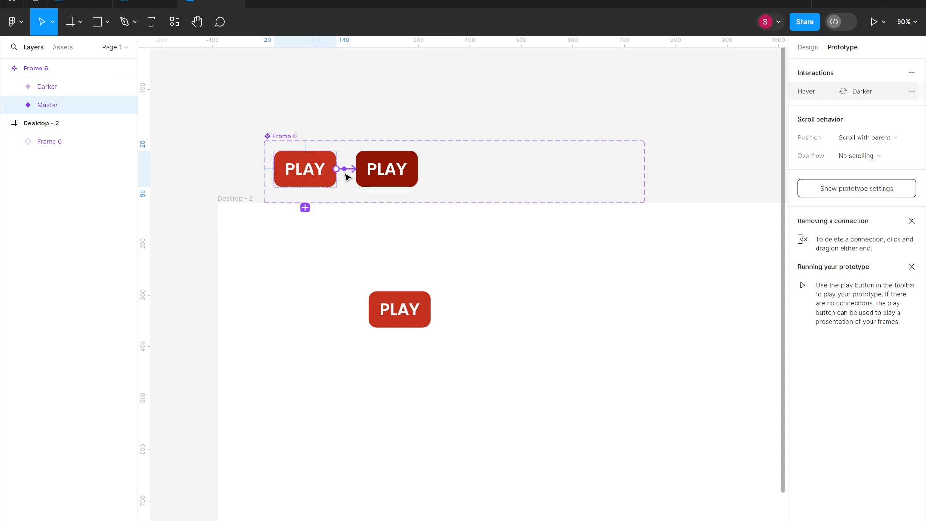
key(Delete)
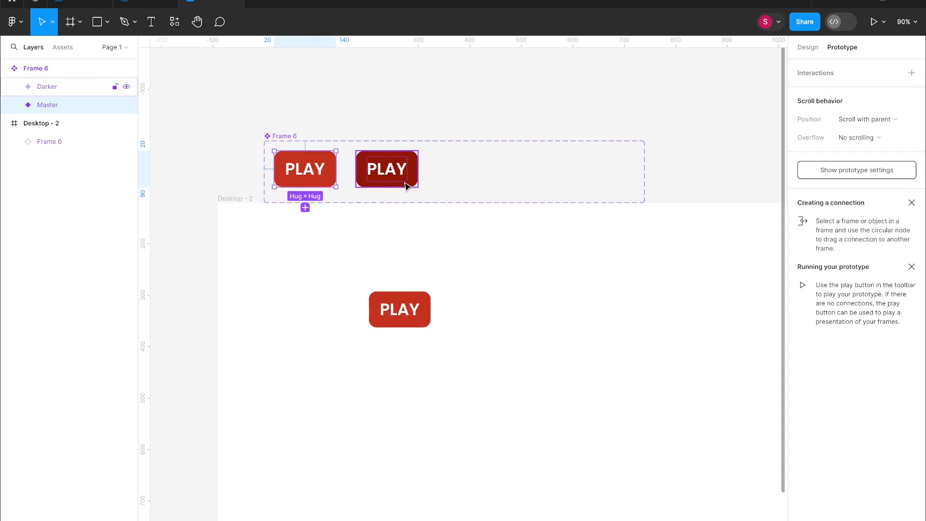
- Rename the Darker variant's value to Hover
double_click(61, 91)
double_click(96, 90)
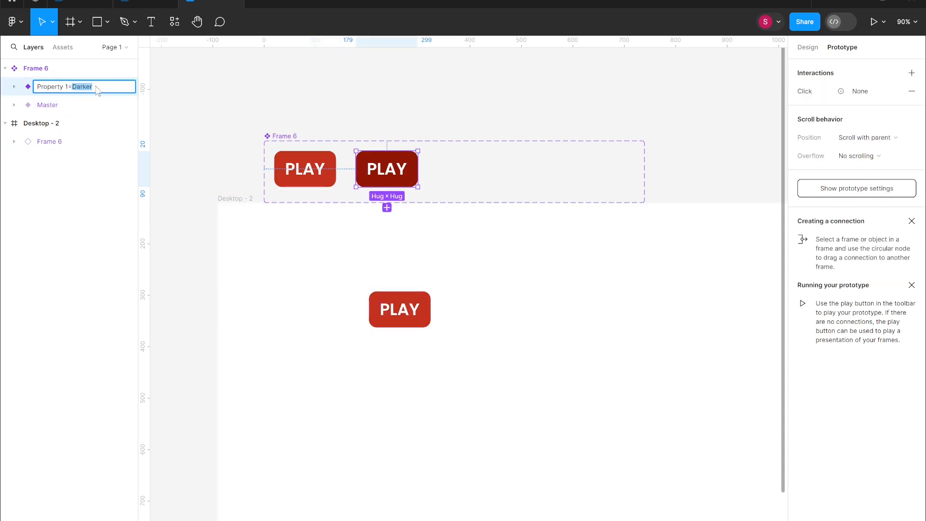
key(BackSpace)
click(519, 118)
- Duplicate the Hover variant beside it and rename the copy Pressed
click(386, 182)
drag(386, 181, 470, 177)
double_click(74, 89)
click(111, 88)
text(Pressed)
click(477, 258)
click(496, 186)
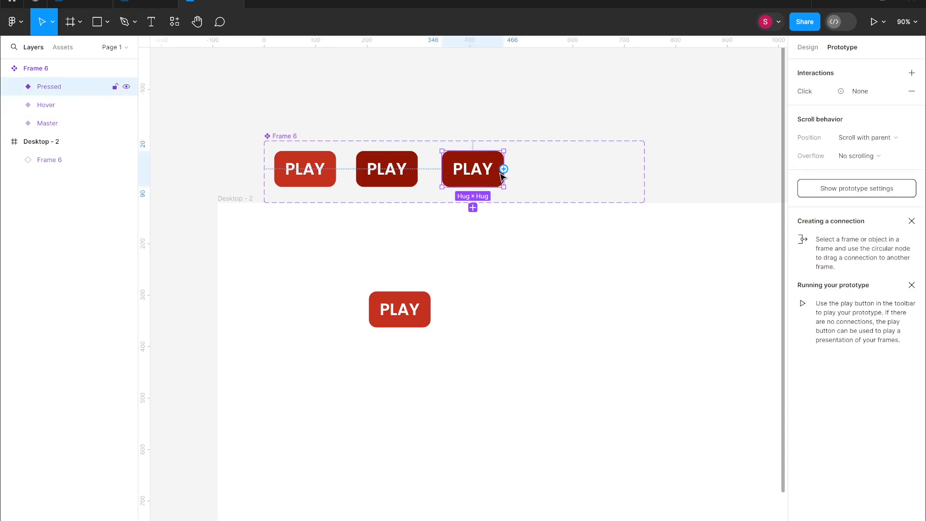
- Open the Pressed variant's fill colour in the design properties to inspect it
click(807, 48)
click(803, 520)
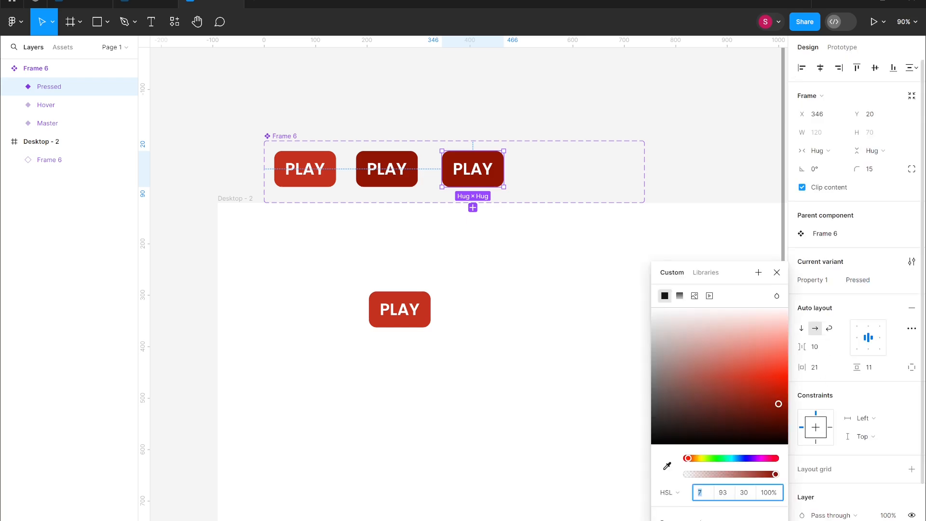
click(678, 520)
scroll(814, 492, down, 3)
click(706, 197)
click(472, 175)
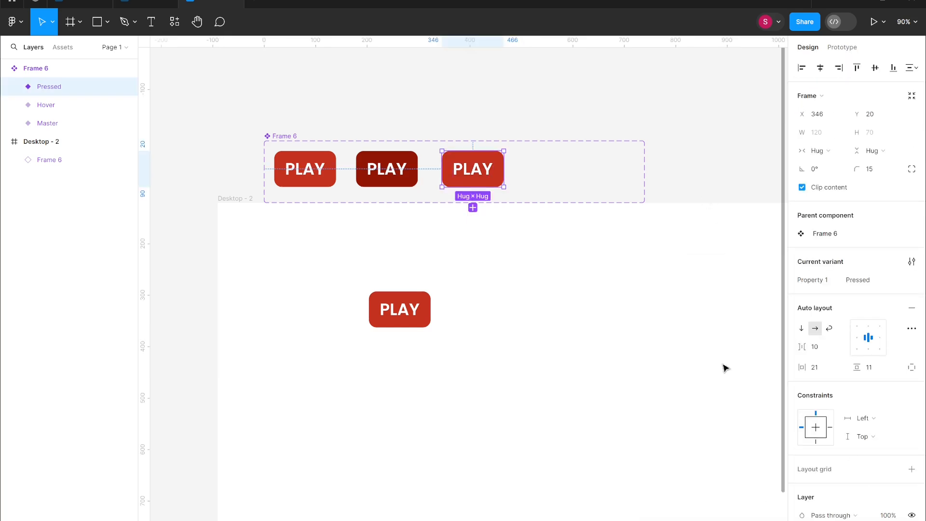
- Add an inside stroke to the Pressed variant with individual sides, left about 6 and top 2
scroll(858, 425, down, 3)
click(911, 439)
click(911, 476)
click(912, 476)
click(893, 476)
click(889, 513)
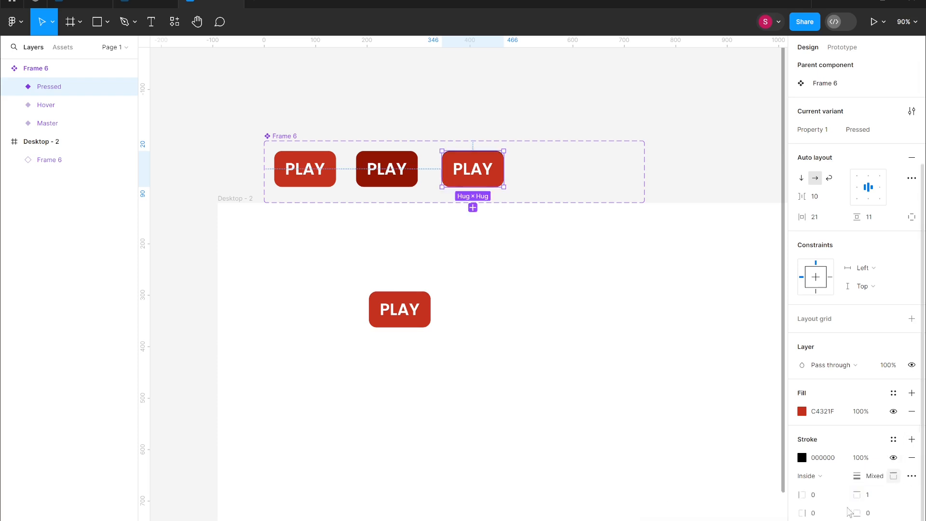
drag(806, 495, 857, 495)
- Darken the Pressed variant's stroke colour toward a deep red
click(802, 457)
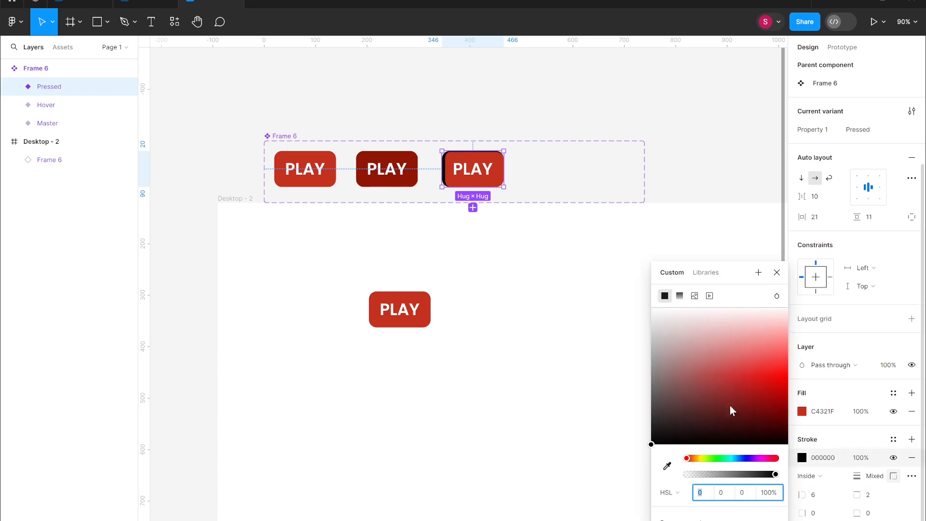
drag(730, 405, 778, 422)
click(645, 431)
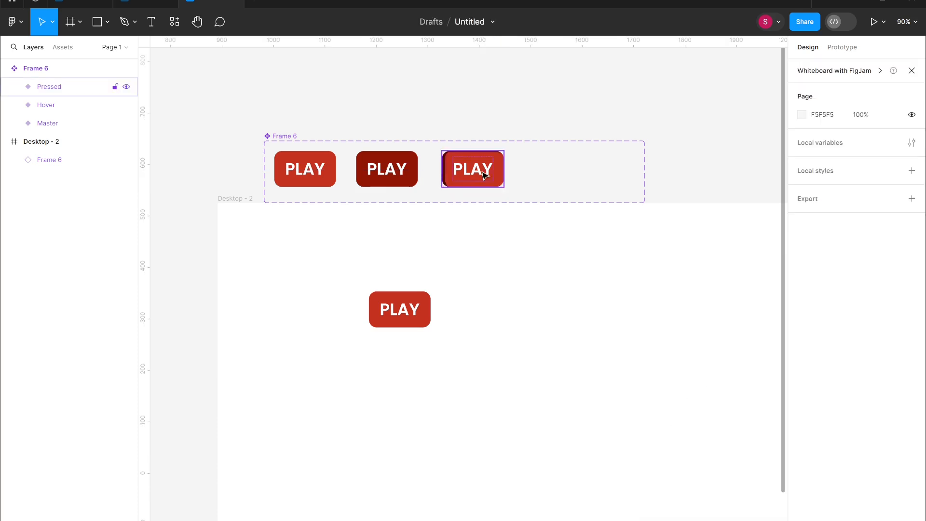
- Add a fourth variant from Master and set its property value to Disabled
click(305, 169)
click(306, 208)
key(BackSpace)
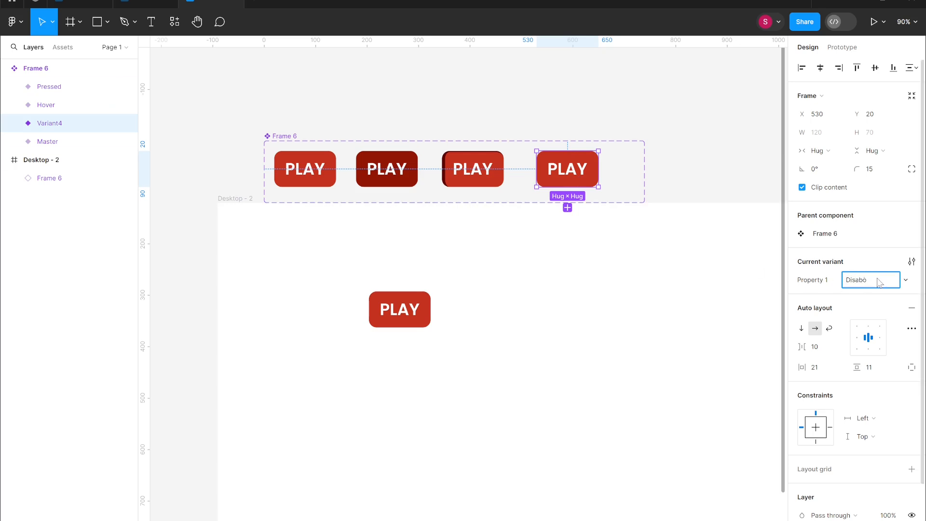
- Set the Disabled variant's fill to a pale, desaturated red (HSL 7, 19, 70)
click(801, 520)
mouse_move(694, 353)
mouse_down()
mouse_move(683, 366)
mouse_move(676, 351)
mouse_up()
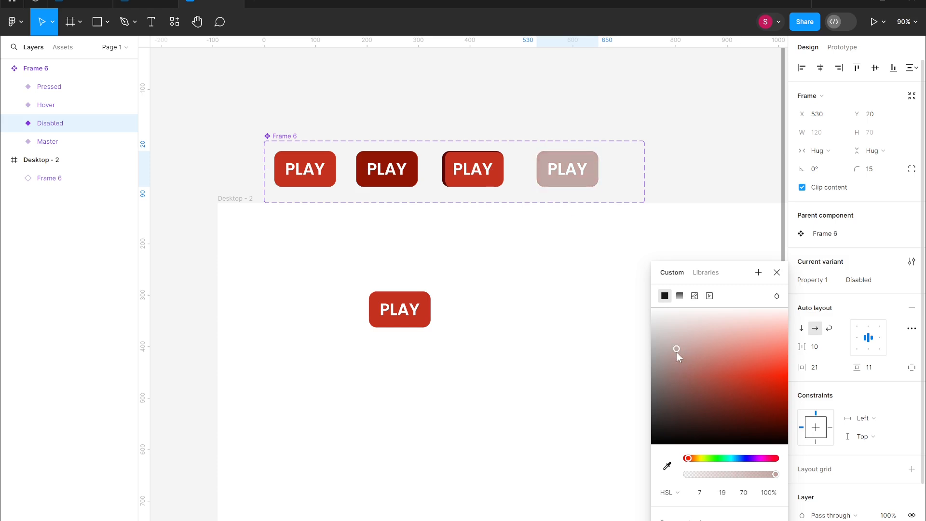
click(548, 346)
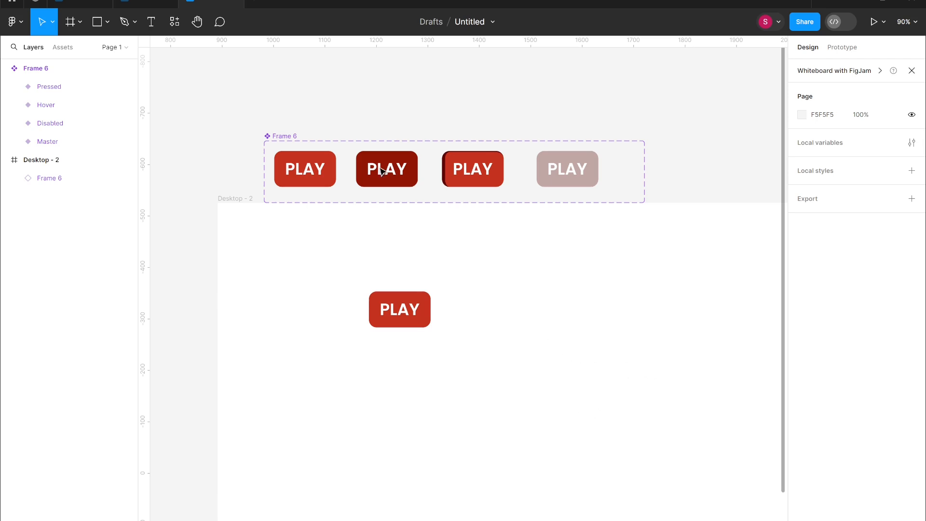
- Open the component set's variant property editor to review its values
click(43, 74)
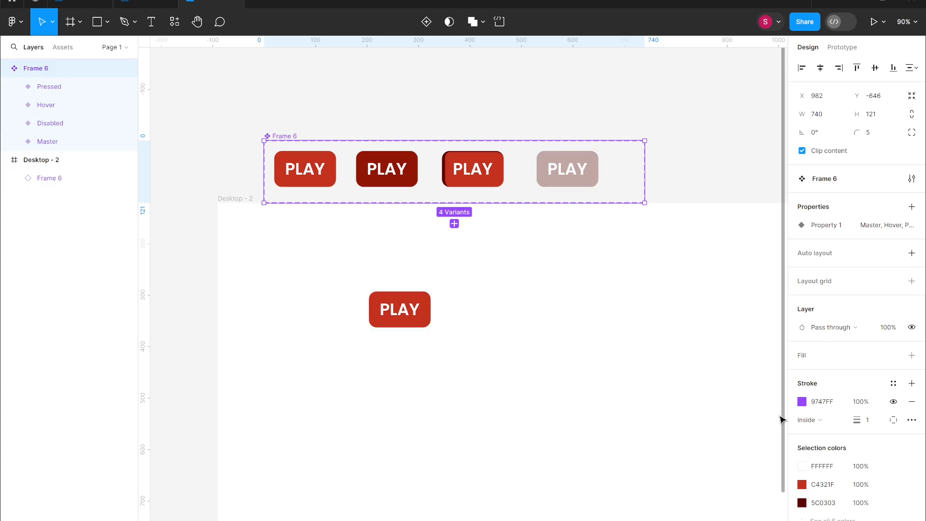
click(876, 230)
double_click(874, 229)
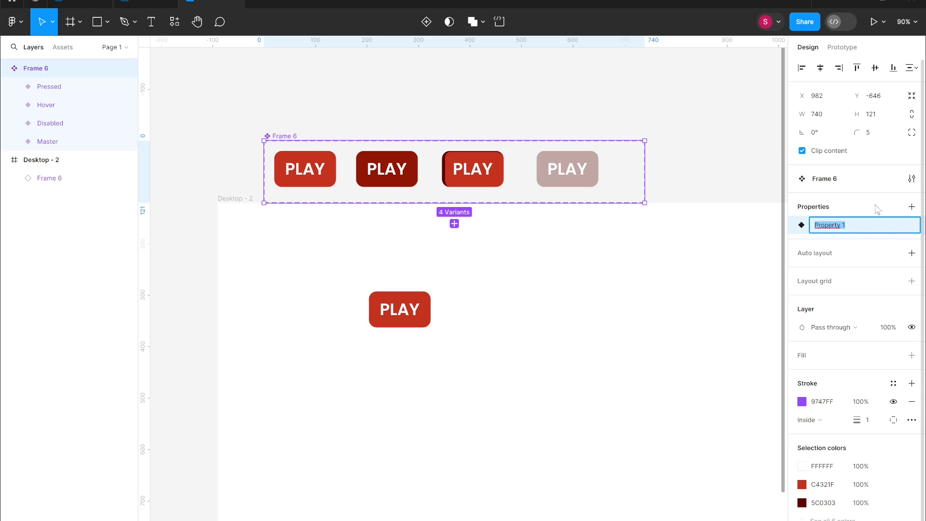
click(875, 206)
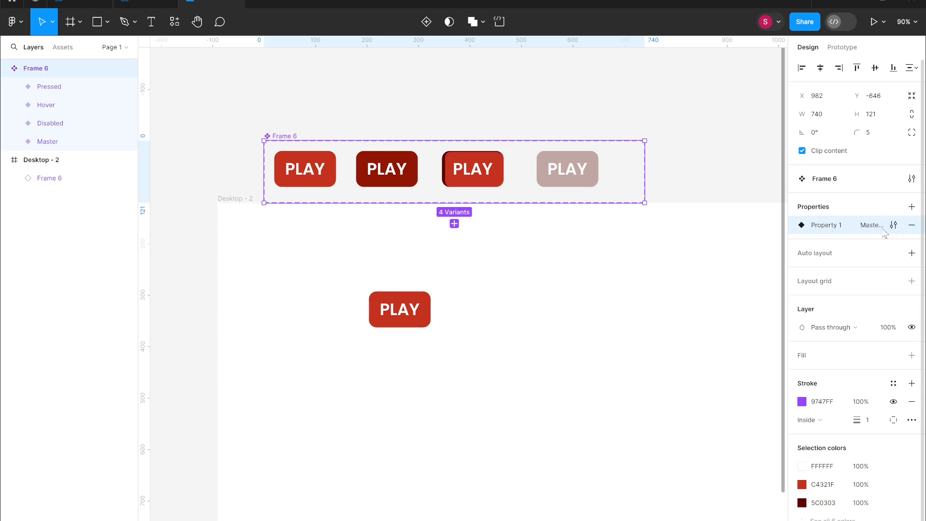
click(893, 227)
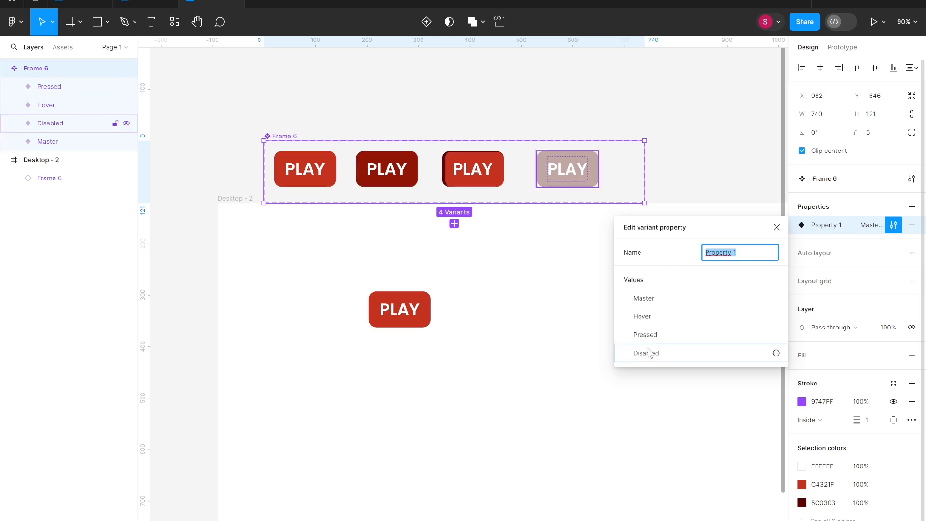
click(710, 199)
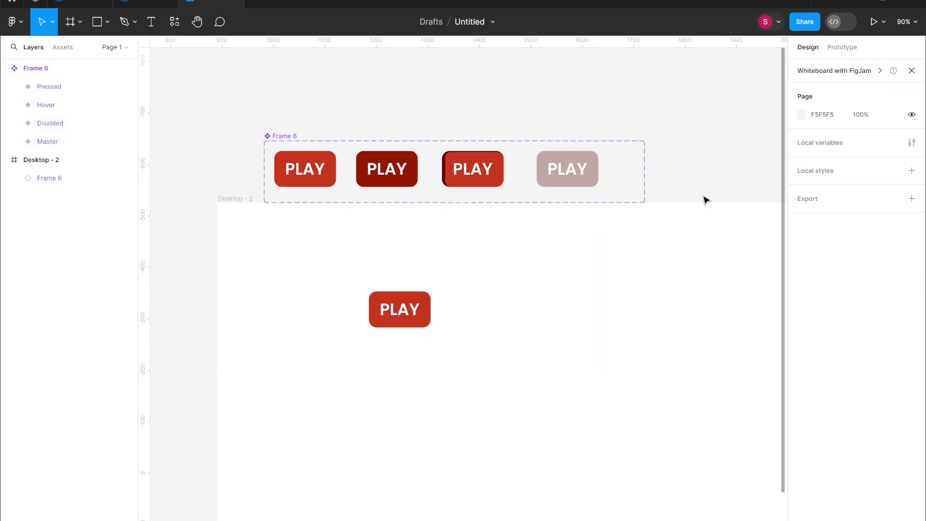
click(51, 66)
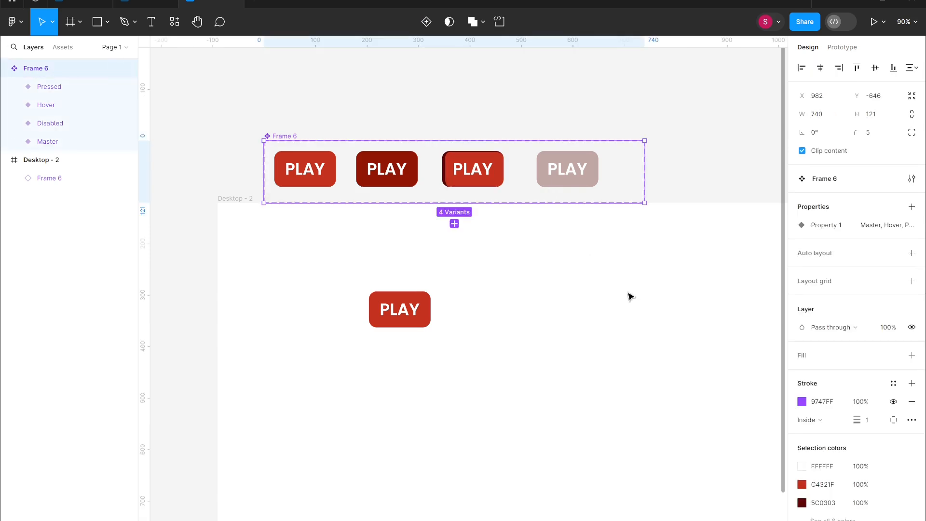
click(912, 208)
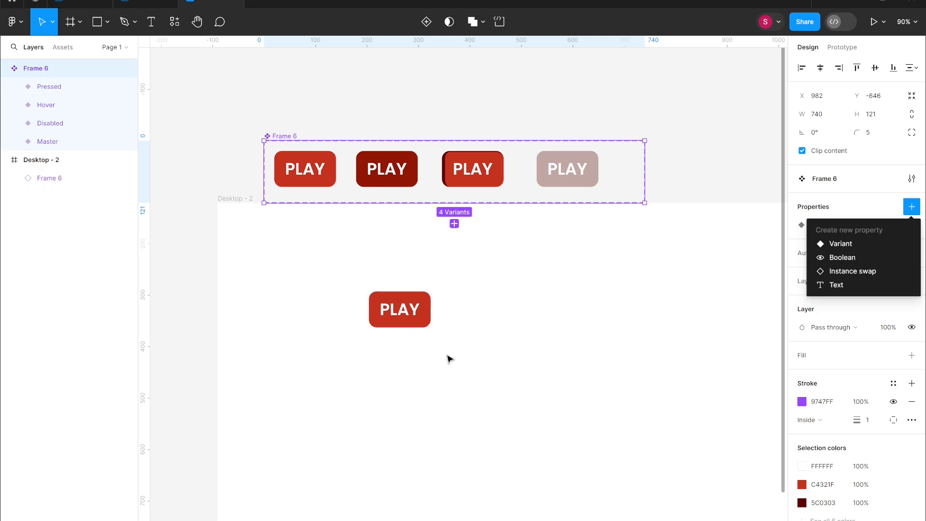
click(823, 189)
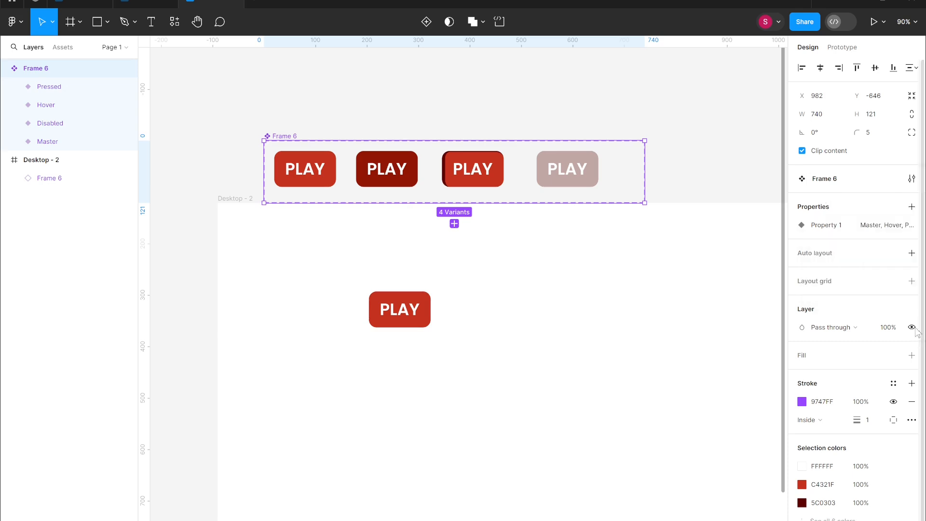
- Rename the component set's Property 1 to State
double_click(833, 225)
key(BackSpace)
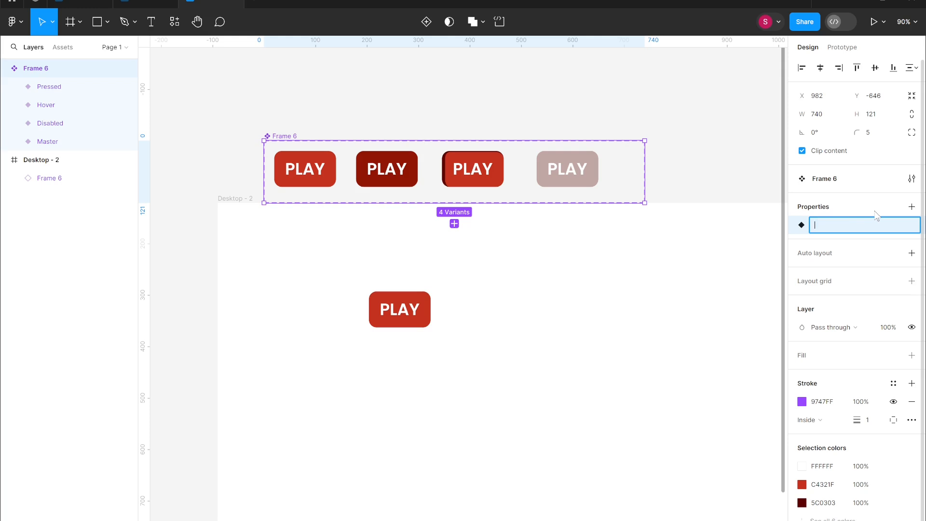
text(State)
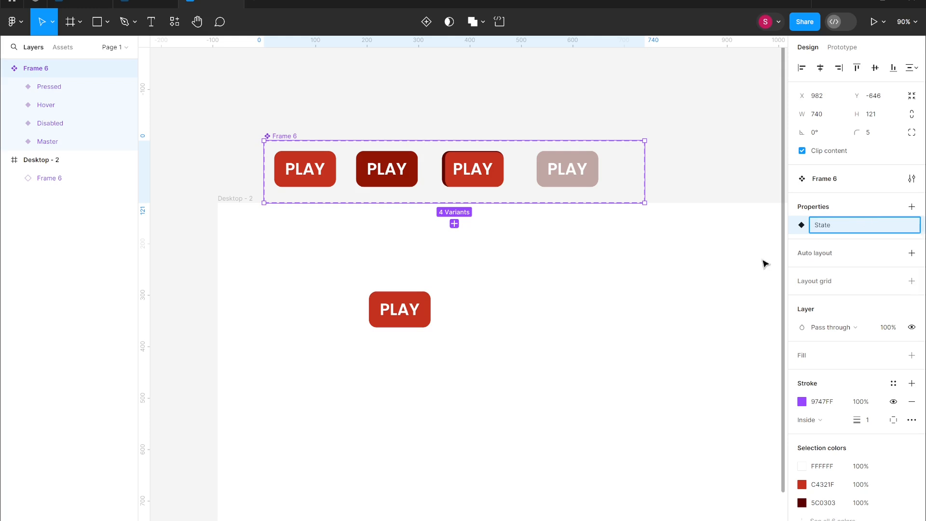
click(749, 271)
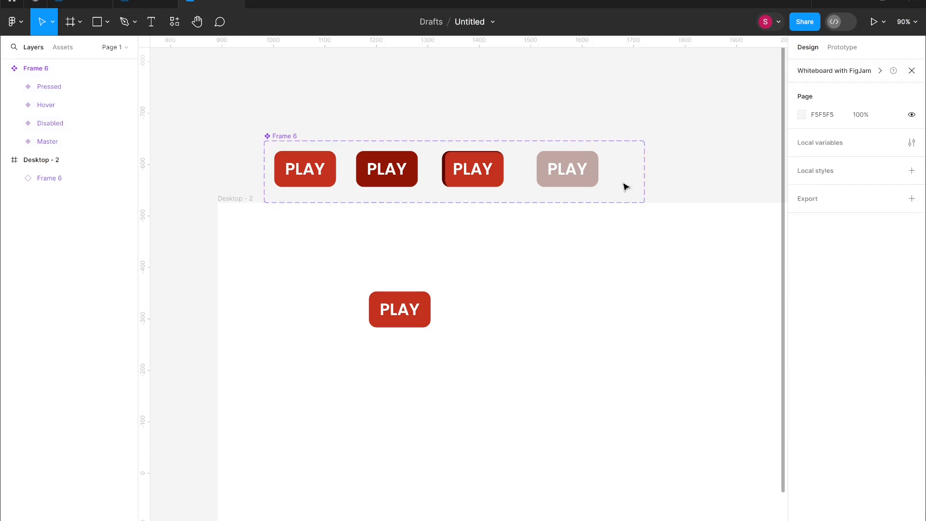
- Create a new variant property named Size with the value Big
click(60, 68)
click(912, 207)
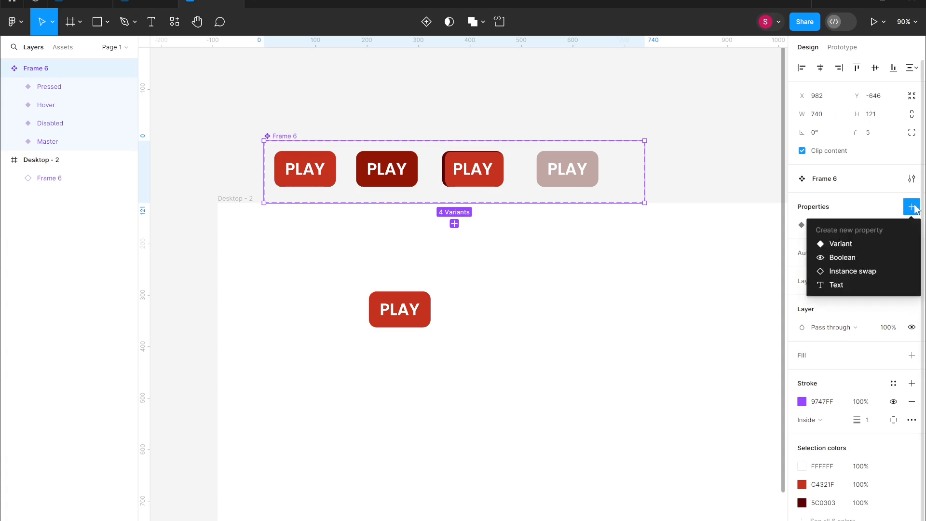
click(852, 242)
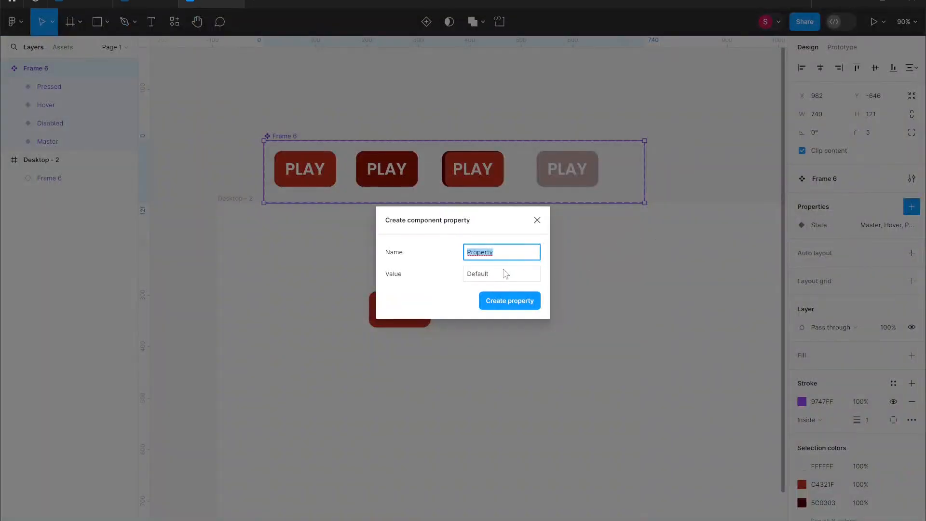
key(BackSpace)
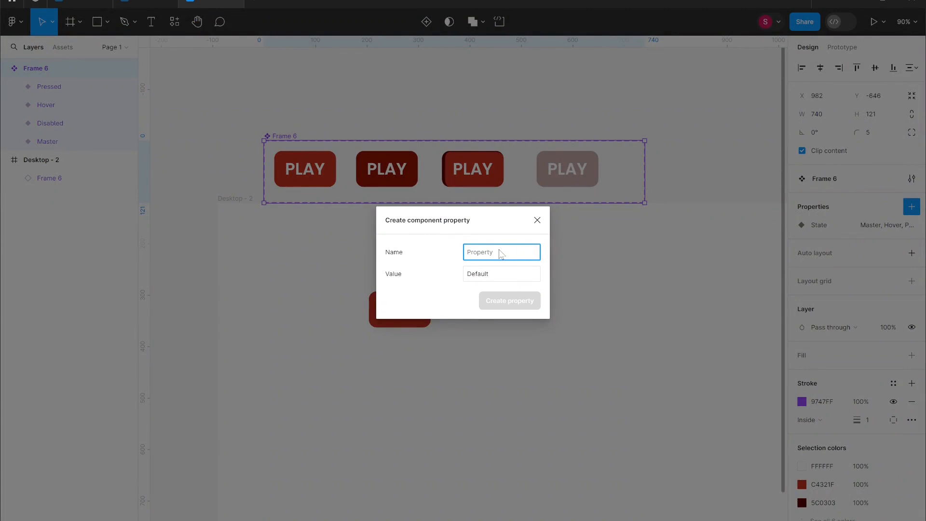
text(Size)
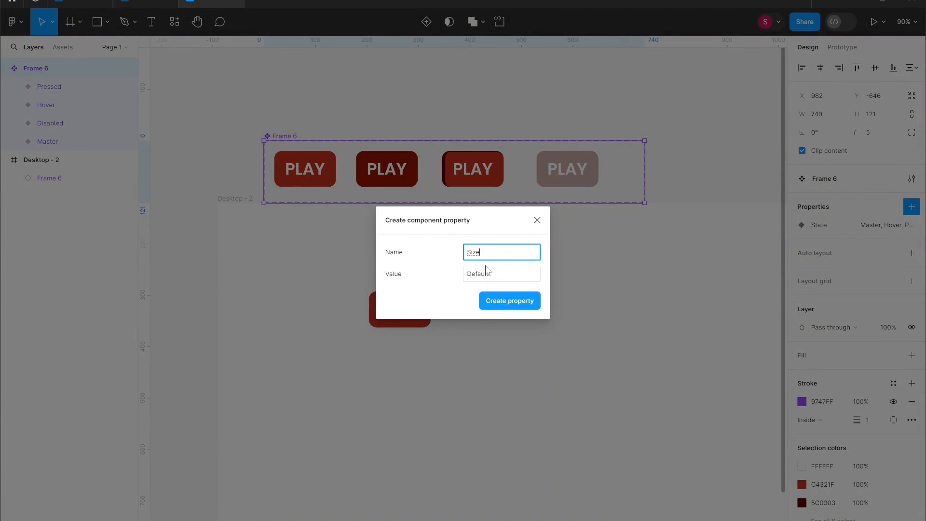
click(493, 273)
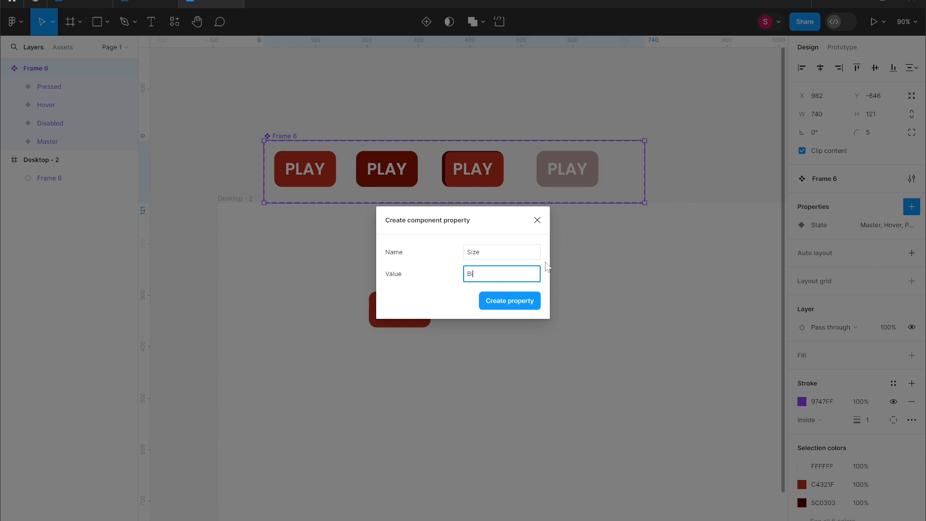
click(513, 306)
- Set the second small button's State to Hover and match its fill to the large Hover variant with the eyedropper
drag(307, 162, 476, 167)
mouse_move(394, 166)
mouse_down()
mouse_move(576, 171)
mouse_move(399, 169)
mouse_up()
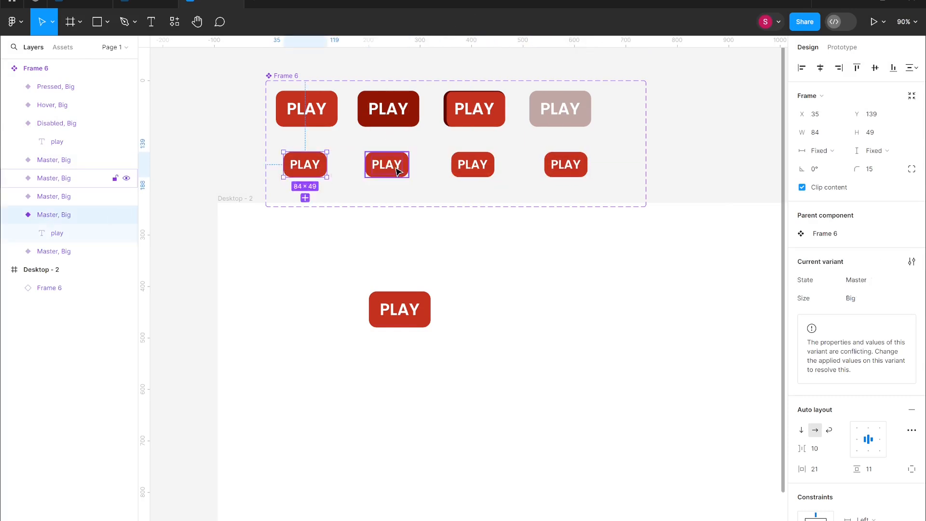
click(868, 279)
click(864, 292)
scroll(858, 385, down, 4)
click(802, 491)
click(667, 466)
click(388, 120)
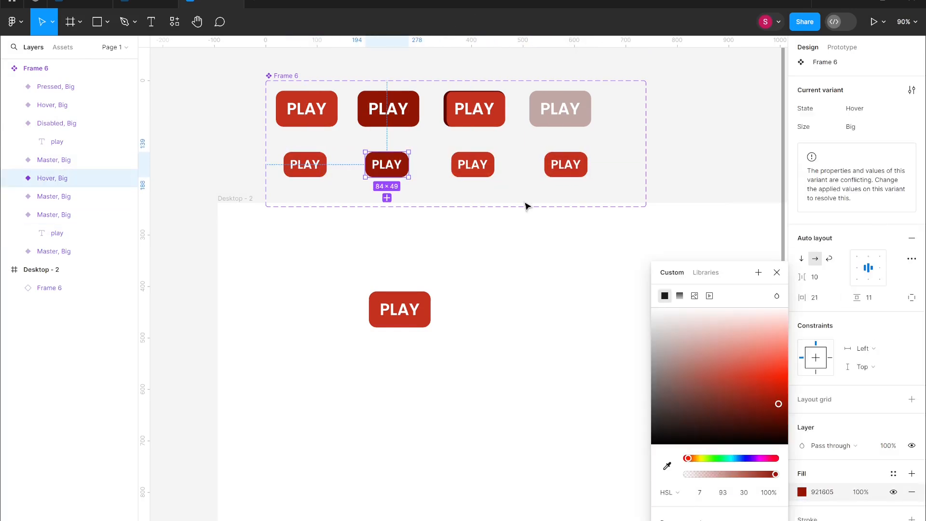
- Replace the third small button with a copy of the Pressed variant and set its text size to 20
click(476, 170)
key(Delete)
drag(498, 125, 498, 178)
double_click(475, 162)
click(901, 309)
click(892, 294)
- Set the text size of the small Hover, Master and Disabled buttons to 20 and align the small Pressed button
click(507, 189)
double_click(388, 165)
click(899, 311)
click(888, 294)
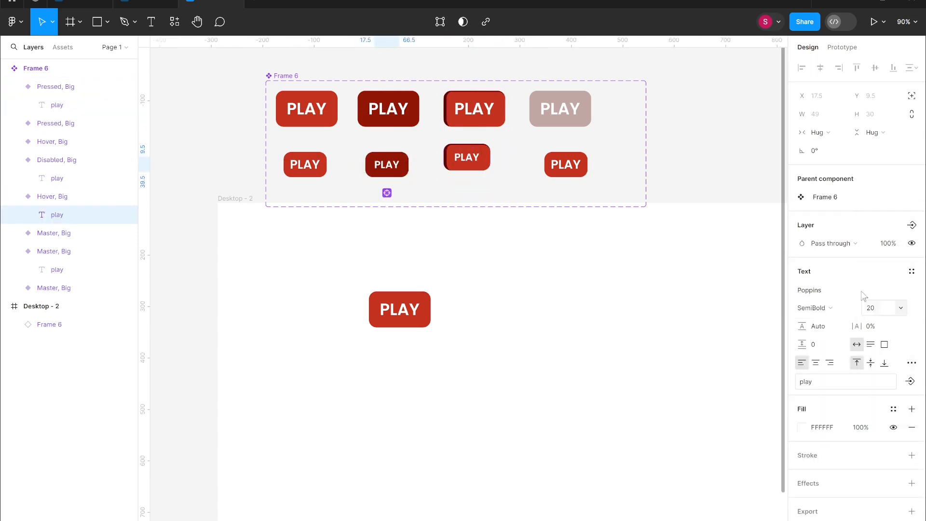
double_click(305, 164)
click(901, 308)
click(888, 295)
double_click(566, 165)
click(901, 309)
click(889, 295)
drag(477, 163, 477, 176)
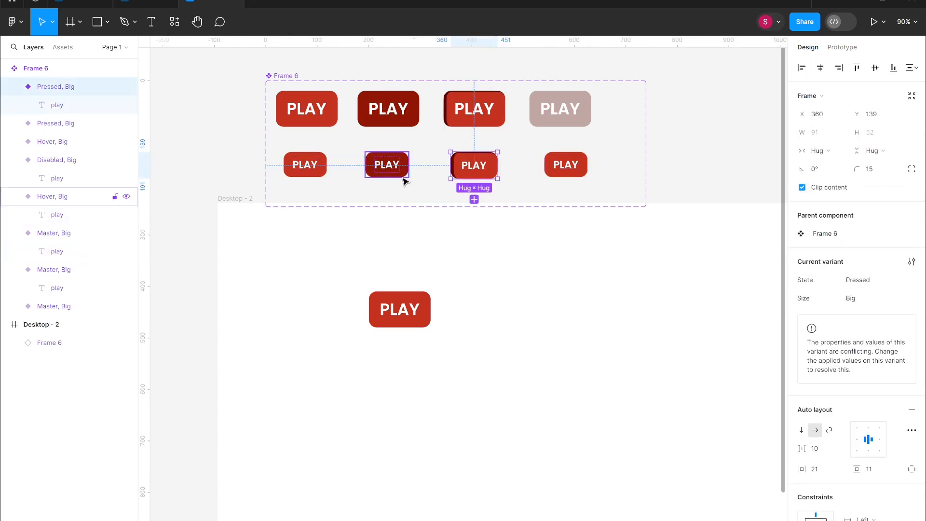
- Set the small Master and Hover buttons to hug their contents with 12 horizontal and 6 vertical padding
click(308, 166)
click(878, 154)
click(872, 165)
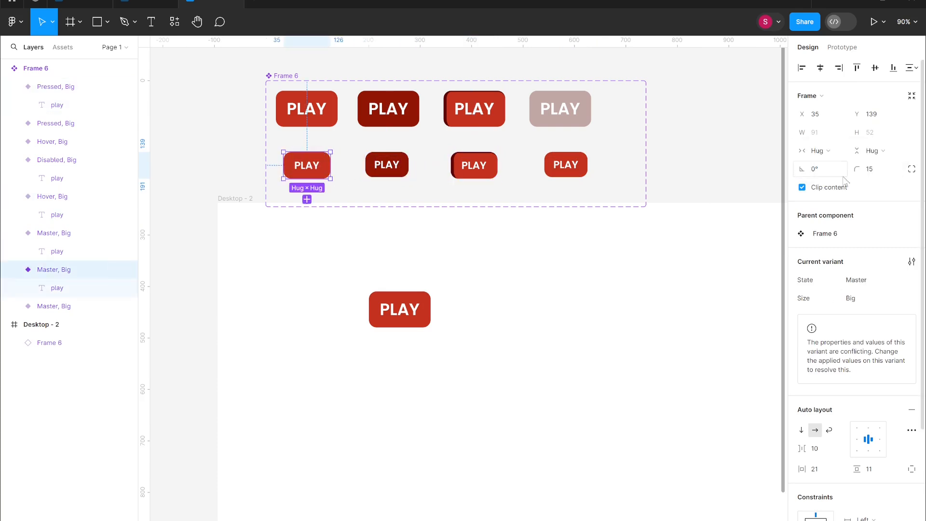
drag(802, 470, 795, 471)
drag(857, 470, 844, 471)
click(387, 165)
click(815, 470)
click(822, 151)
click(819, 165)
drag(877, 152, 873, 166)
click(819, 472)
text(12)
key(Tab)
text(6)
- Set the padding of the small Pressed and Disabled buttons to 12 horizontal and 6 vertical
click(478, 166)
click(820, 470)
text(12)
click(878, 471)
text(6)
click(578, 165)
click(825, 473)
text(12)
click(875, 472)
text(6)
click(604, 199)
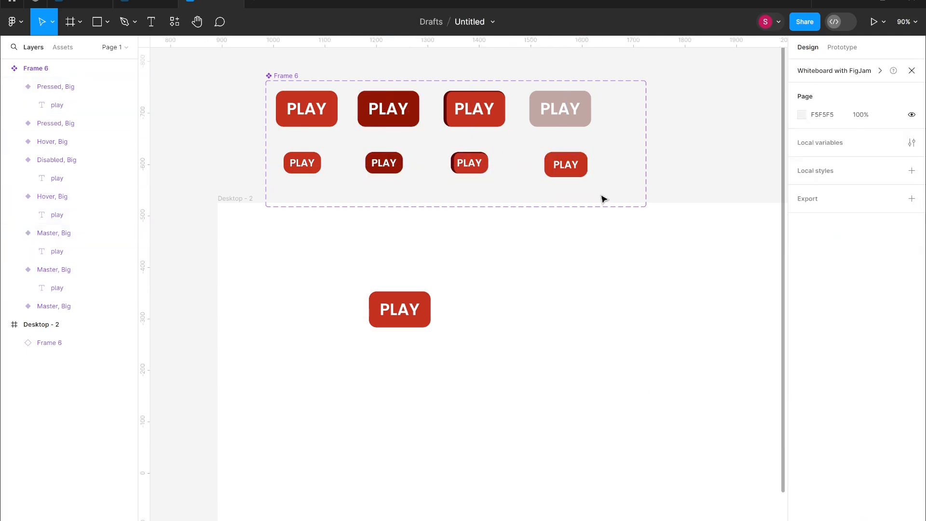
- Set the fourth small button's width and height to hug its contents
double_click(567, 165)
click(603, 195)
click(574, 166)
click(821, 152)
click(819, 166)
click(591, 195)
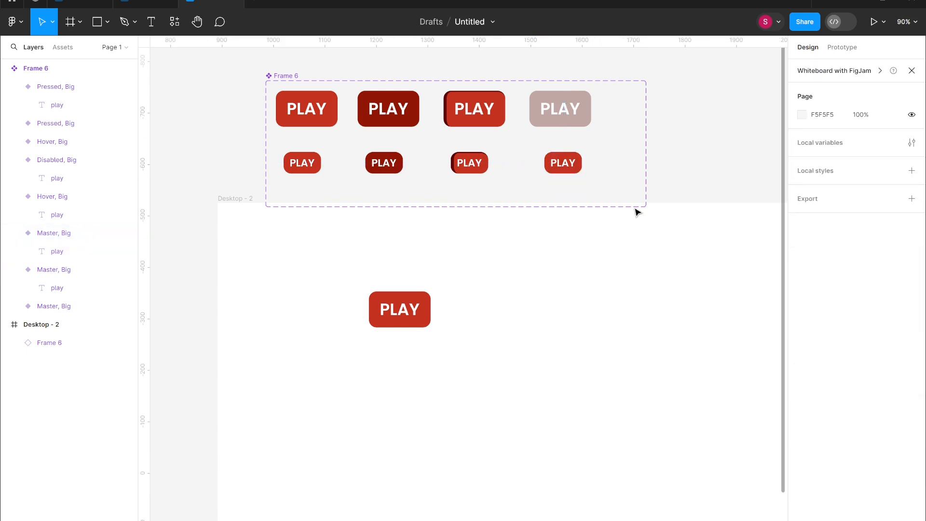
- Set the Size property of all four small buttons to Small
click(475, 163)
shift+click(559, 163)
shift+click(387, 164)
shift+click(306, 164)
click(905, 298)
click(886, 308)
text(Small)
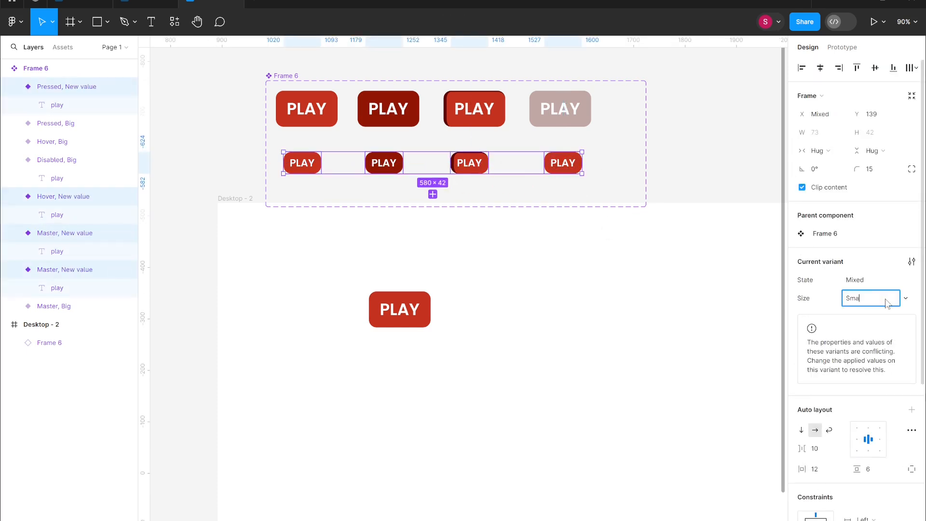
key(Return)
- Match the fourth small button's fill to the large Disabled variant with the eyedropper
click(562, 163)
key(i)
click(539, 119)
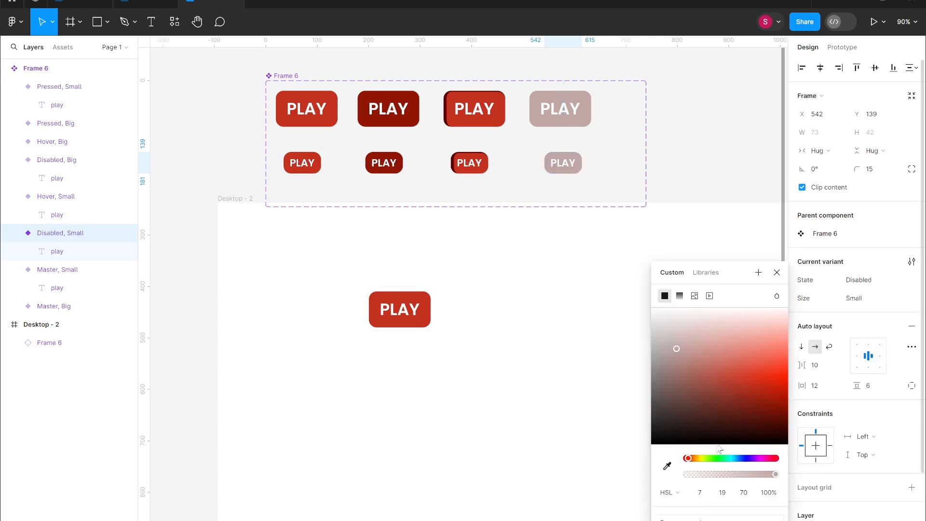
- Delete the PLAY instance placed on the Desktop frame
click(471, 165)
click(387, 169)
click(459, 289)
click(407, 309)
key(Delete)
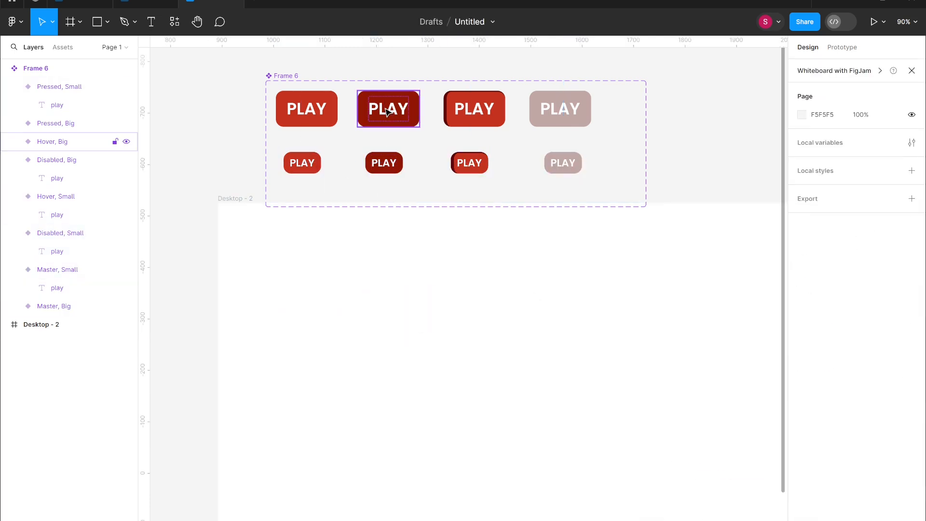
- Place a Master Big instance on the desktop and switch its State and Size options to test the variants
drag(320, 110, 406, 318)
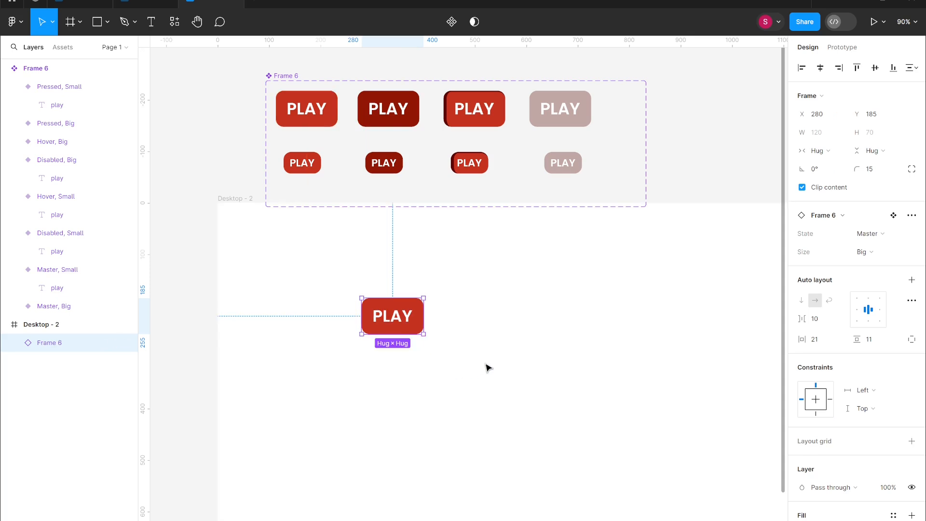
click(881, 240)
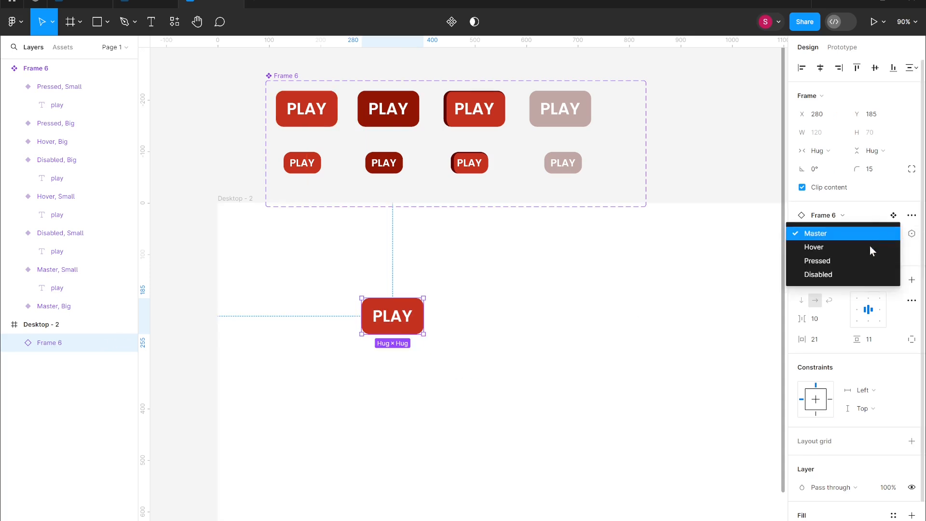
click(863, 274)
click(864, 253)
click(863, 266)
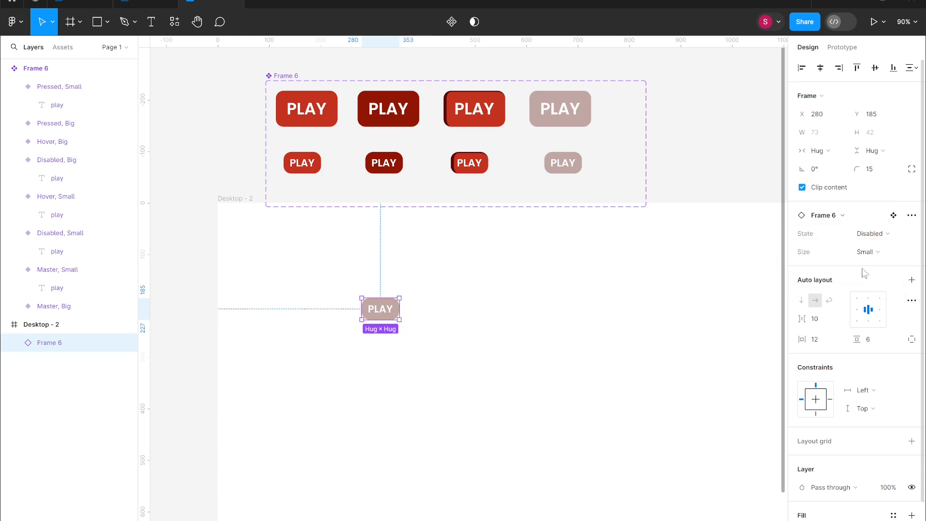
click(870, 240)
click(868, 219)
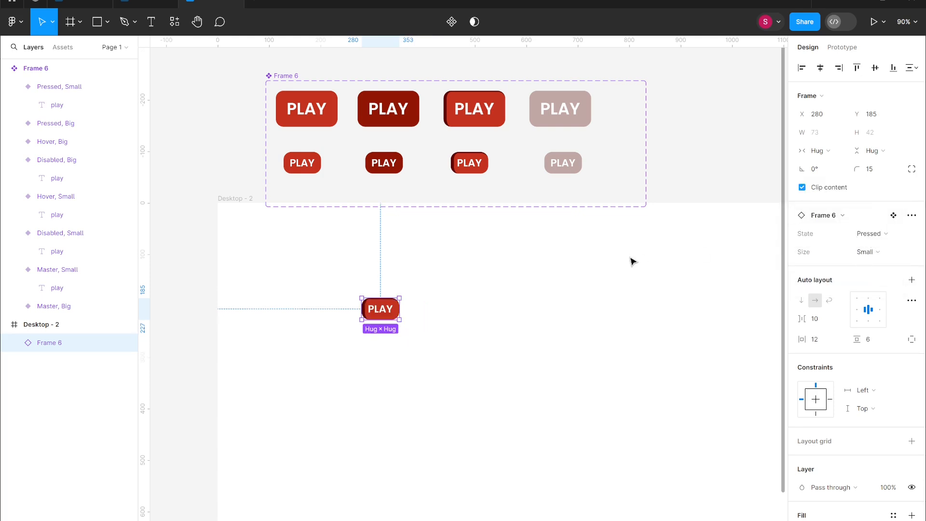
click(887, 251)
click(866, 234)
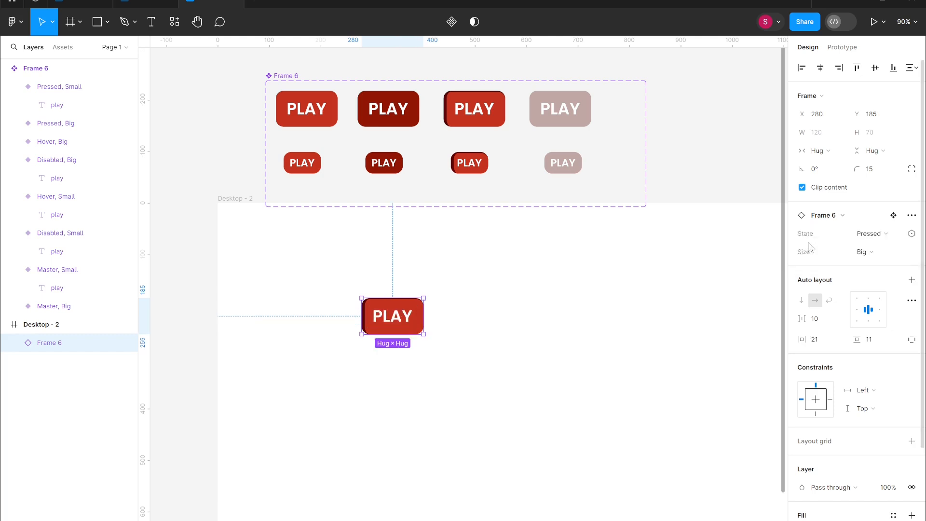
click(647, 281)
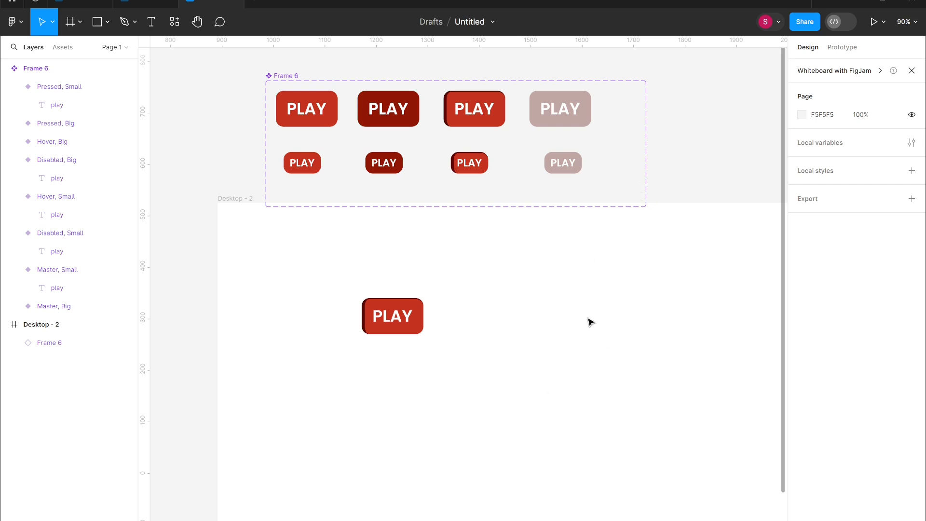
- Delete the test instance from the desktop
scroll(592, 309, up, 3)
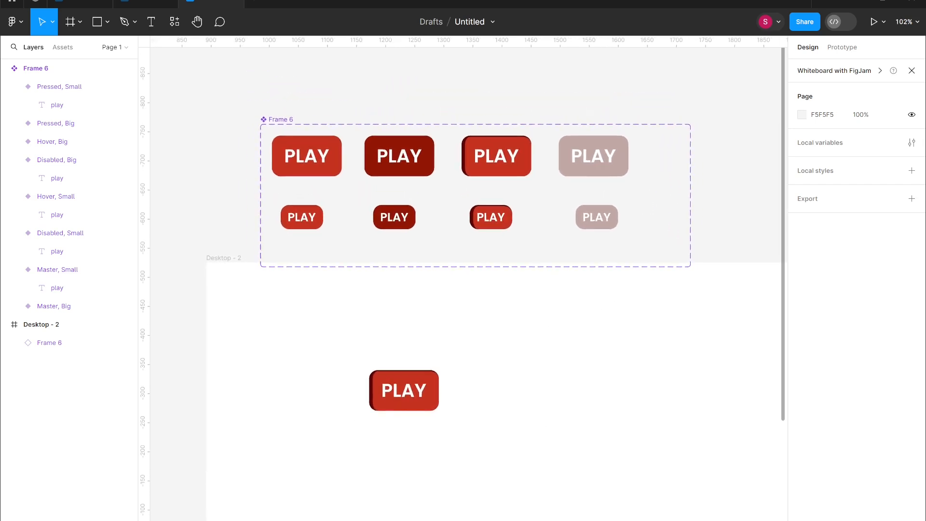
click(280, 153)
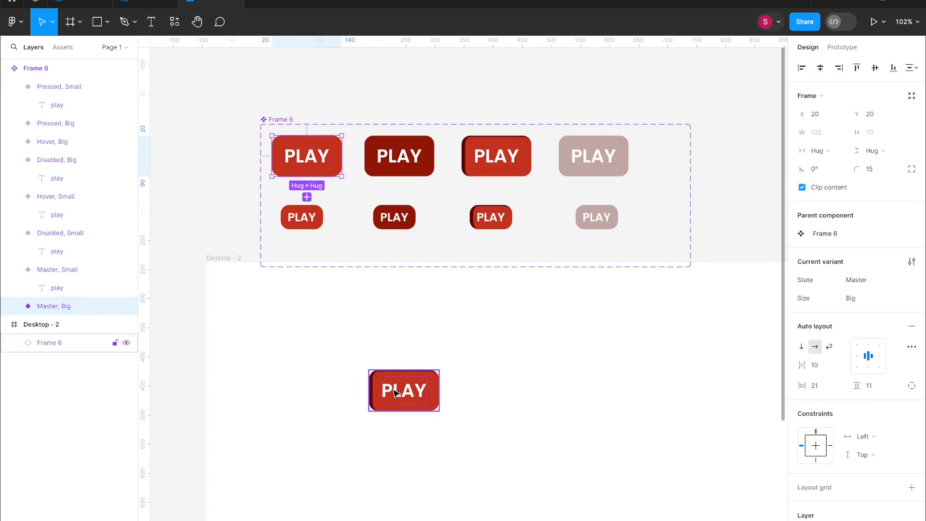
click(399, 405)
key(Delete)
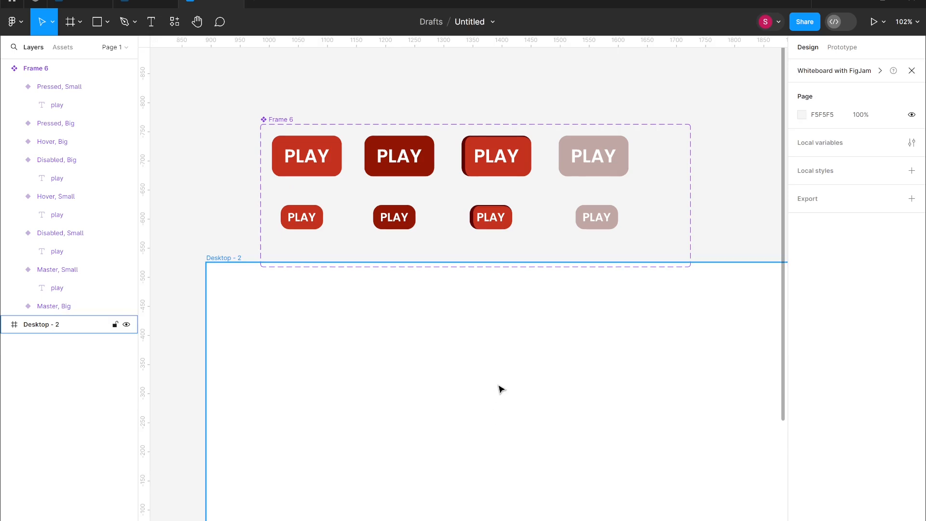
- Open the Content Reel plugin, search its icons for play, and insert a play icon and a play-pause icon
click(173, 30)
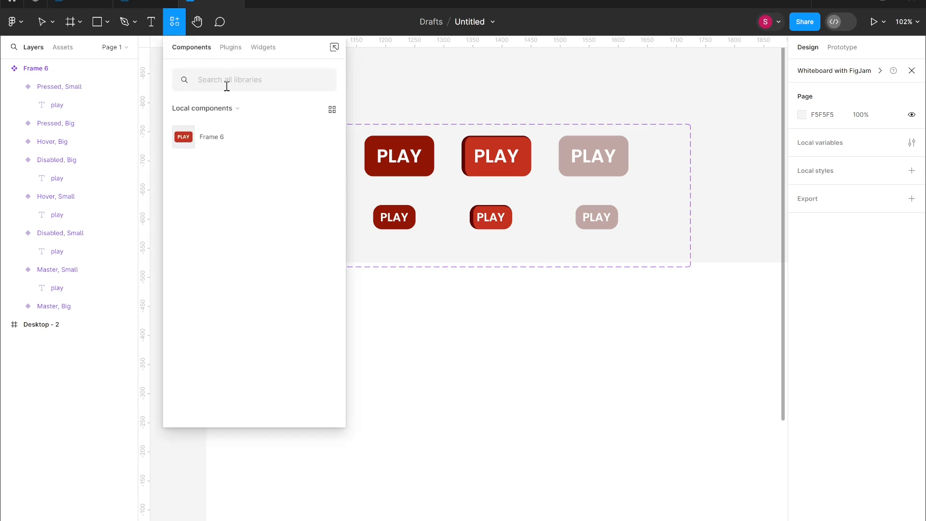
click(233, 47)
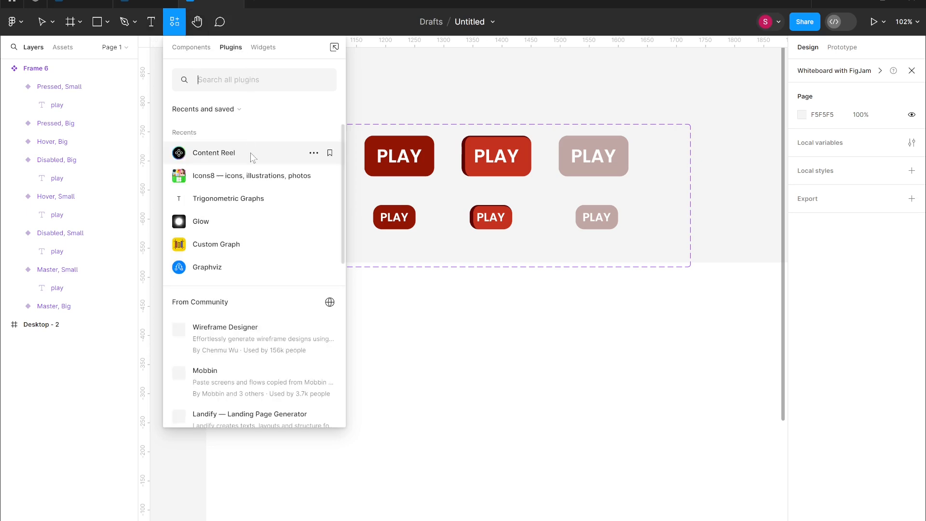
key(Escape)
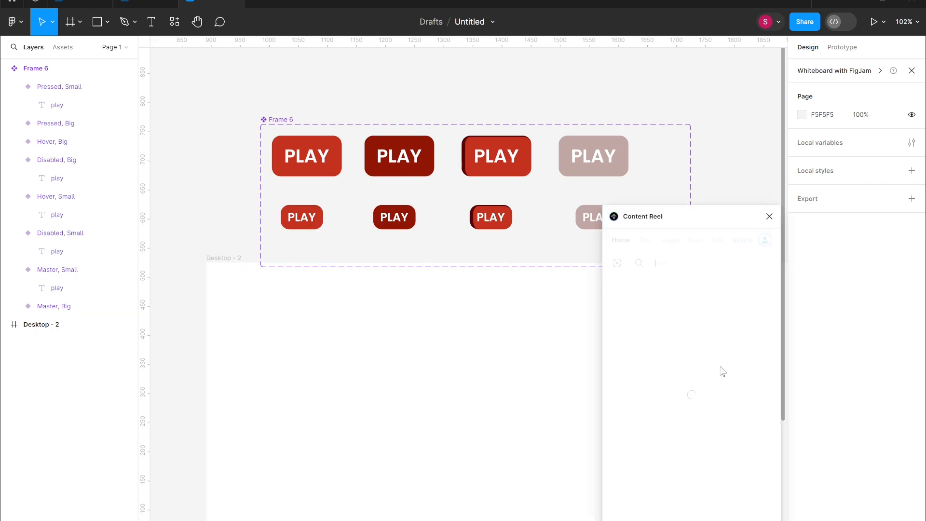
click(693, 246)
click(675, 358)
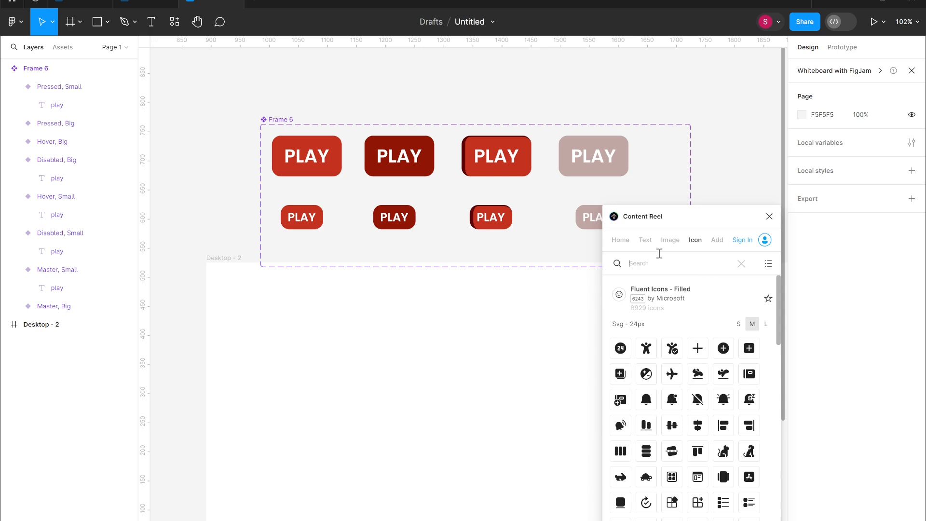
text(play)
click(697, 348)
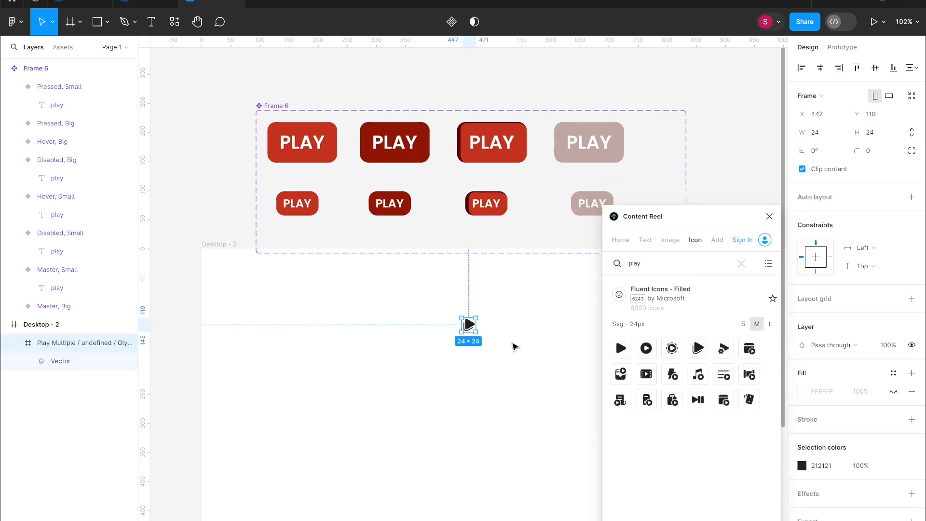
click(698, 399)
- Rename the play-pause icon frame to play and the play icon frame to play pause
drag(470, 330, 469, 326)
double_click(91, 342)
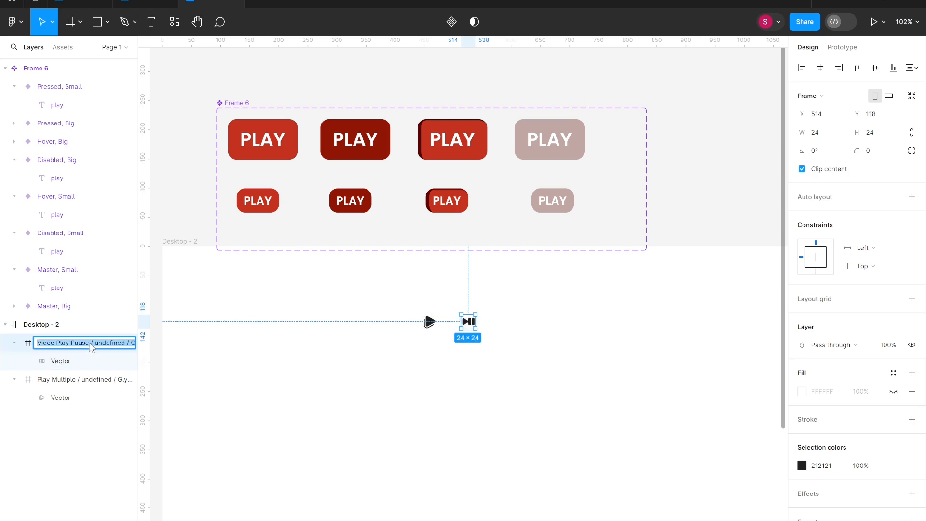
text(play)
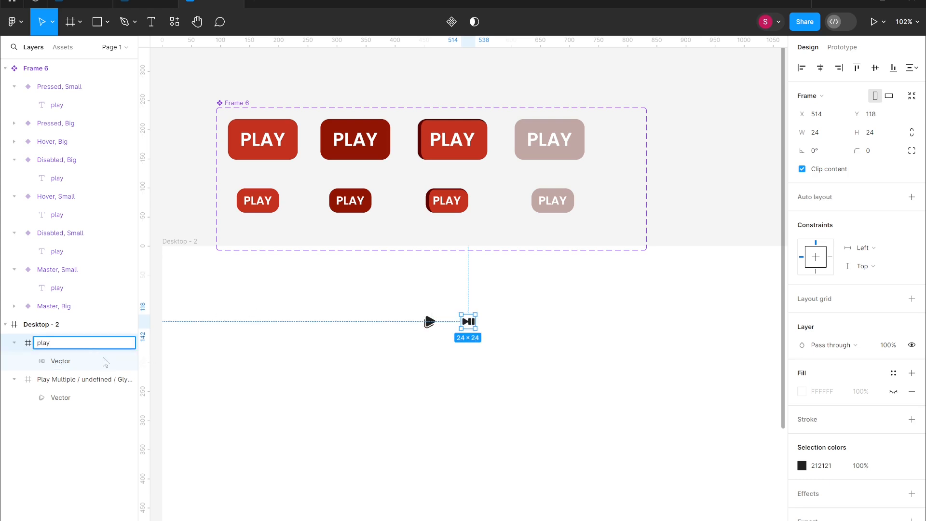
double_click(96, 379)
text(play pause)
click(255, 426)
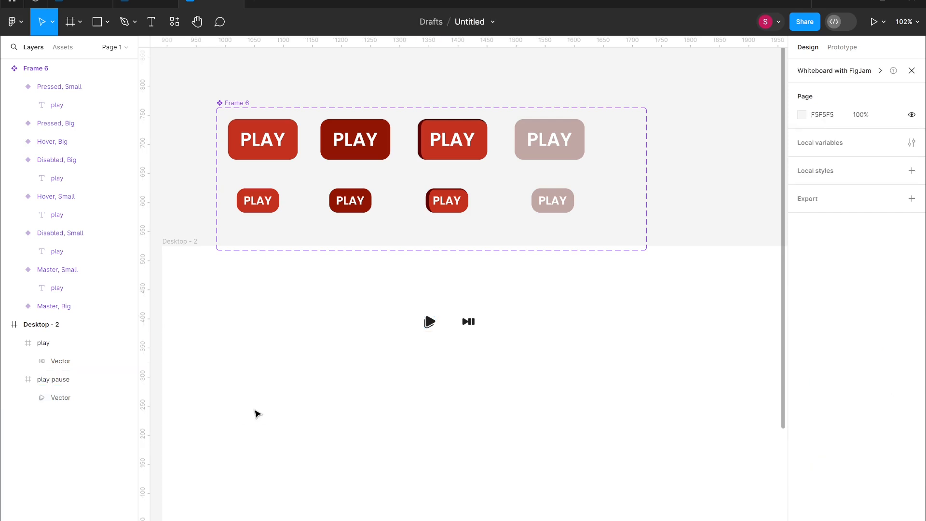
- Turn both icon frames into components
click(469, 321)
key(ctrl+alt+k)
click(429, 321)
key(ctrl+alt+k)
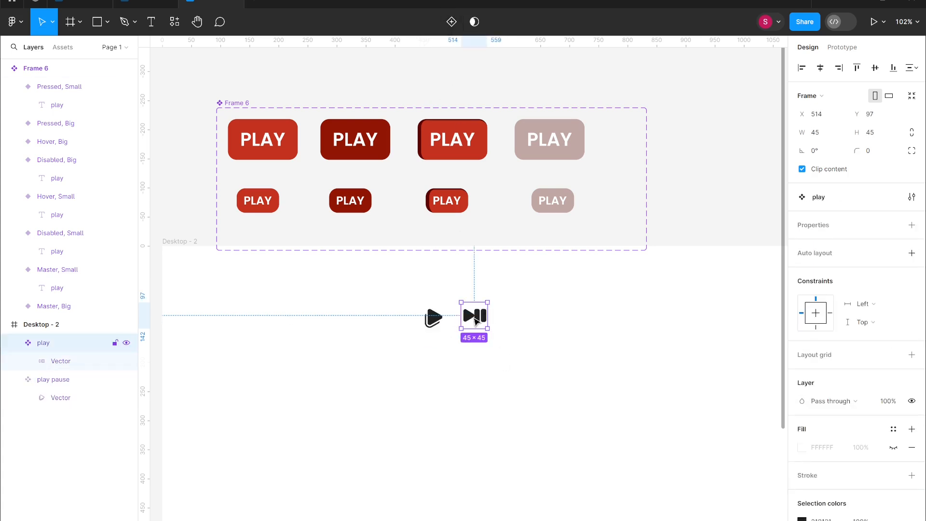
- Enlarge the play component to 50×50 and insert a play pause instance into the large Master button
drag(476, 322, 492, 304)
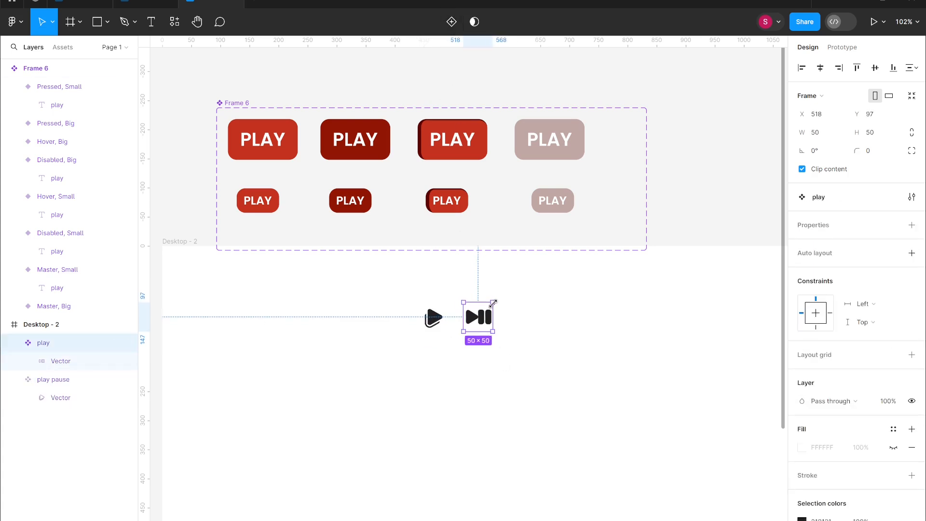
click(439, 321)
drag(439, 323, 308, 143)
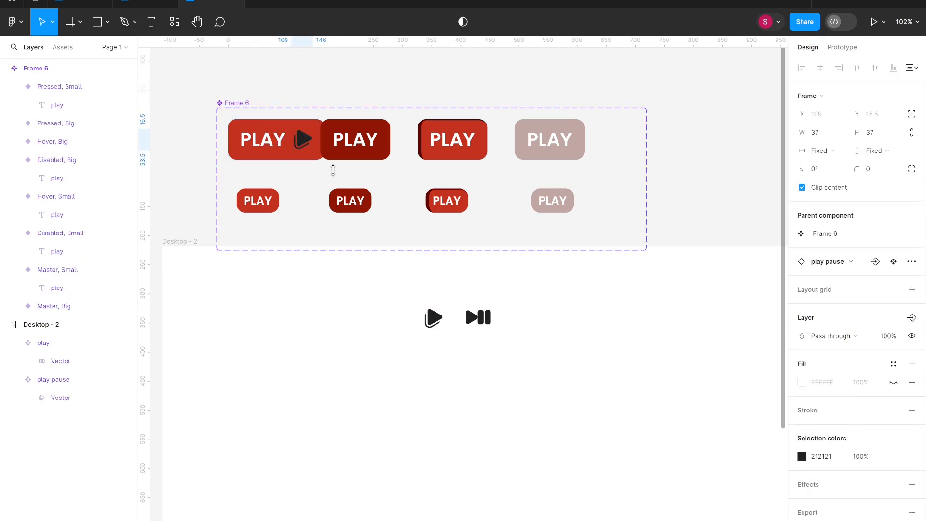
- Set the inserted icon's color to white (FFFFFF)
click(802, 457)
drag(656, 434, 638, 308)
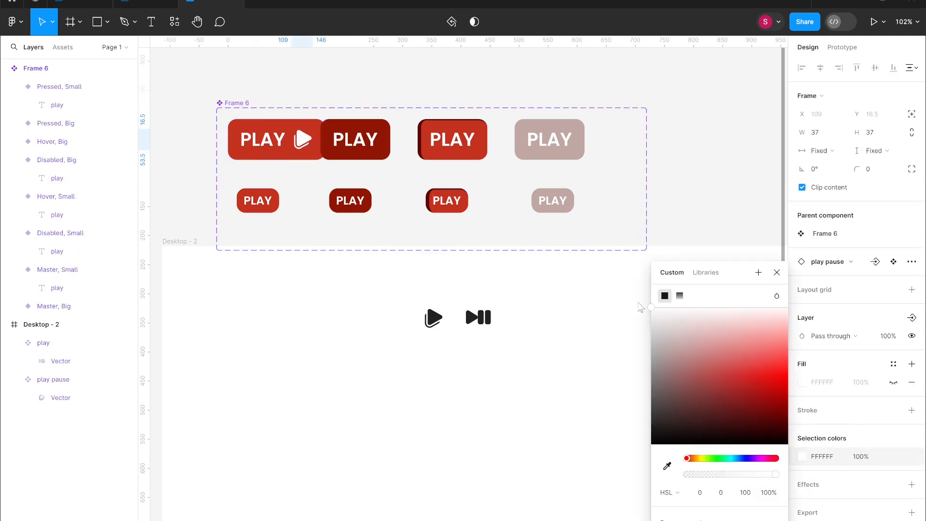
key(Left)
- Rearrange the large variants so the Hover button sits next to the Master button
drag(349, 153, 365, 156)
drag(568, 152, 624, 154)
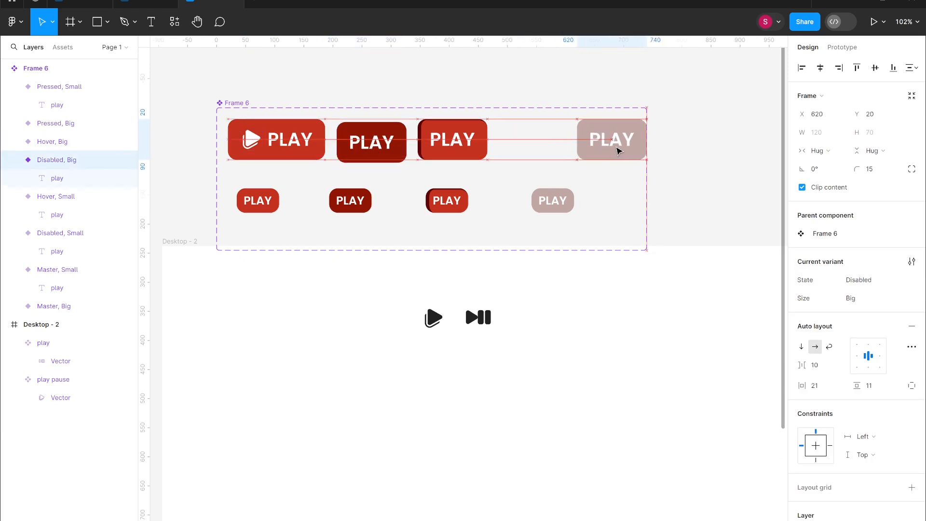
drag(420, 153, 460, 153)
drag(387, 140, 418, 156)
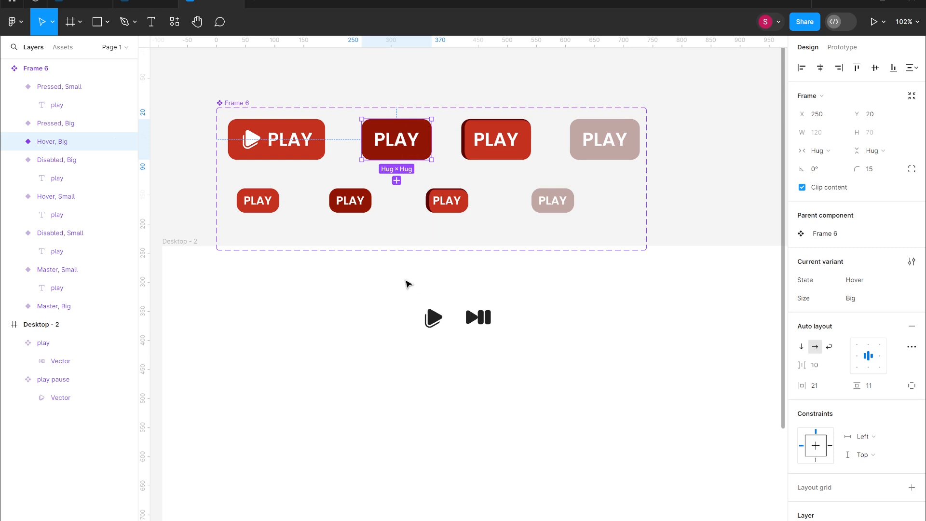
- Copy the play pause icon into the large Hover button
click(250, 147)
click(249, 147)
drag(247, 144, 381, 148)
drag(436, 159, 420, 160)
click(507, 157)
mouse_move(507, 156)
mouse_down()
mouse_move(525, 161)
mouse_move(506, 149)
mouse_up()
key(ctrl+v)
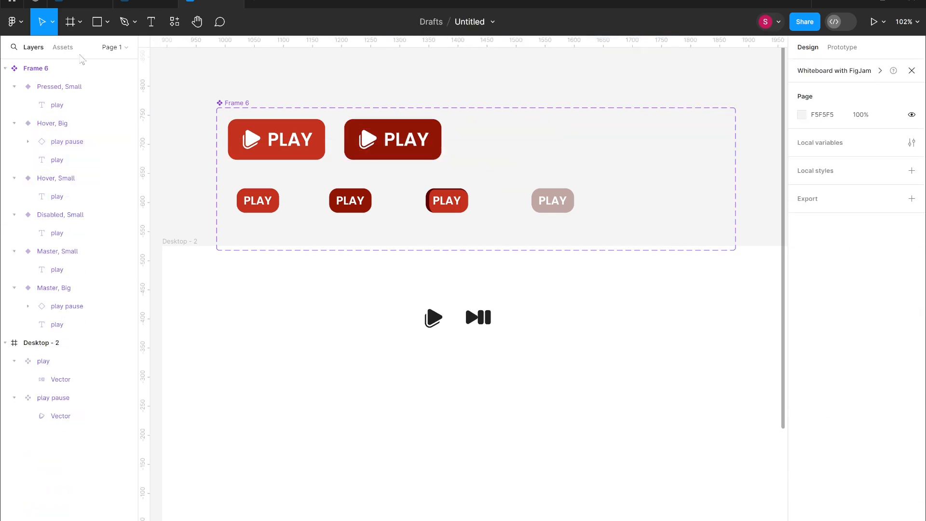
- Delete the Pressed and Disabled variants and shrink the component set frame to fit the rest
click(72, 87)
key(Delete)
click(72, 178)
key(Delete)
click(58, 68)
drag(739, 200, 495, 201)
click(433, 319)
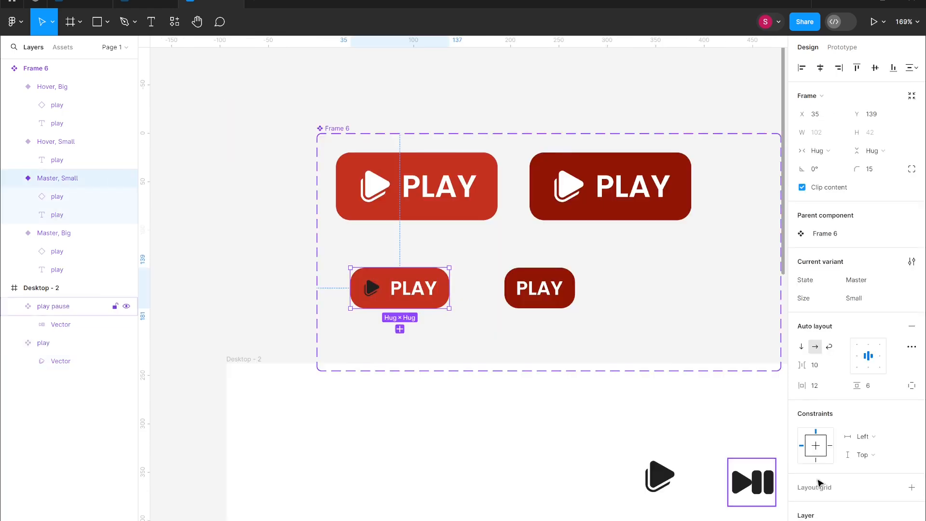
- Inspect the icon's fill color inside the small Master button
click(57, 197)
click(801, 457)
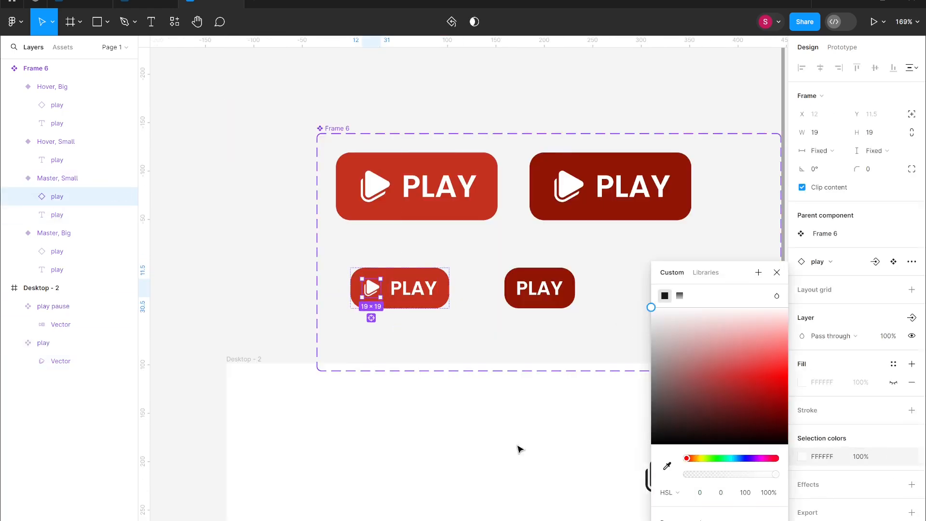
click(520, 450)
- Copy the icon from the small Master button into the small Hover button
double_click(377, 289)
key(ctrl+c)
click(540, 291)
key(ctrl+v)
click(680, 335)
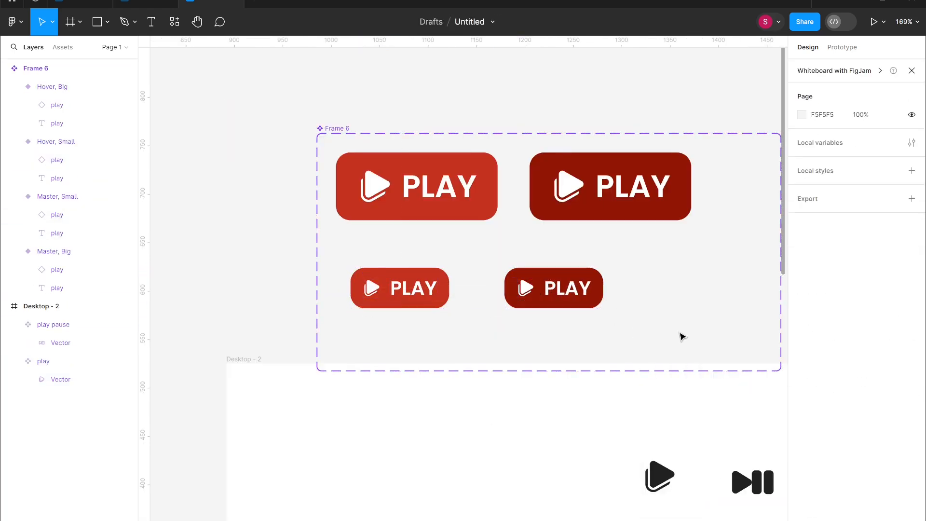
- Create an instance swap property named icon on the large Master button's play icon, keeping only play as a preferred value
double_click(376, 290)
click(478, 210)
click(381, 195)
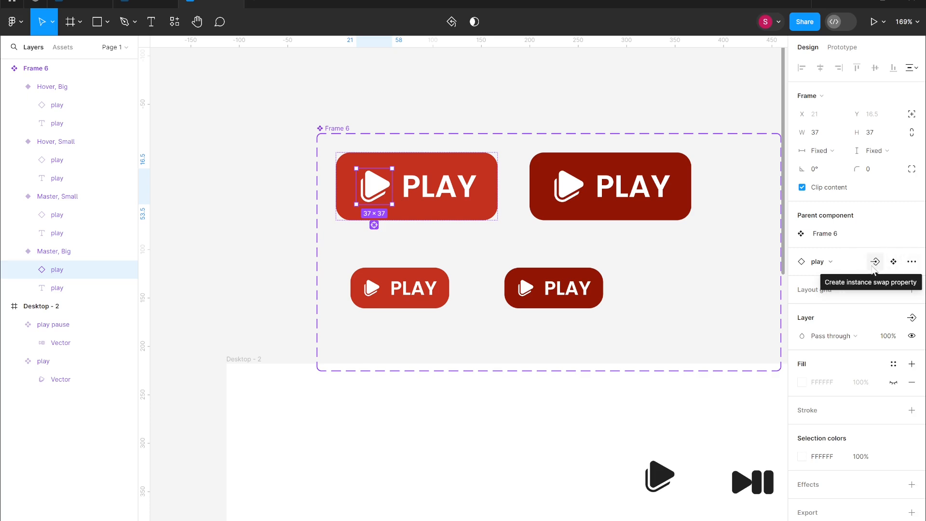
click(832, 264)
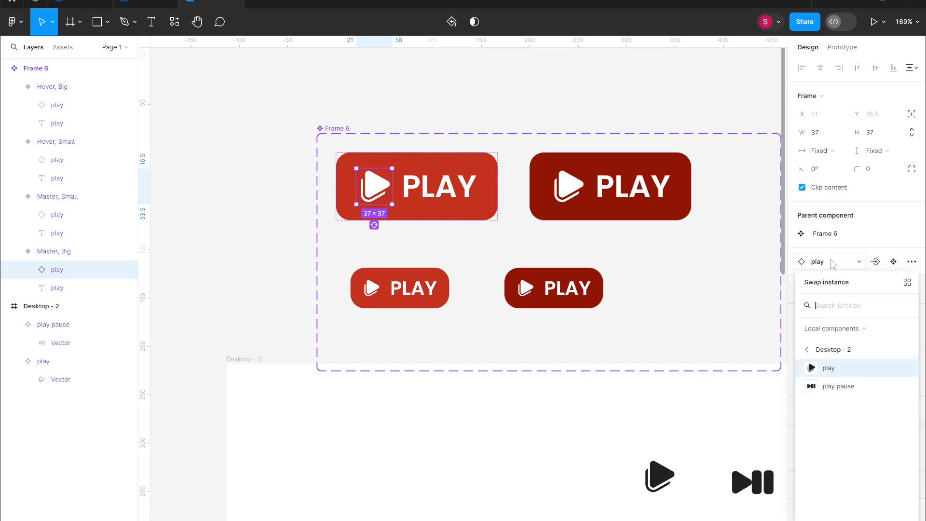
click(878, 247)
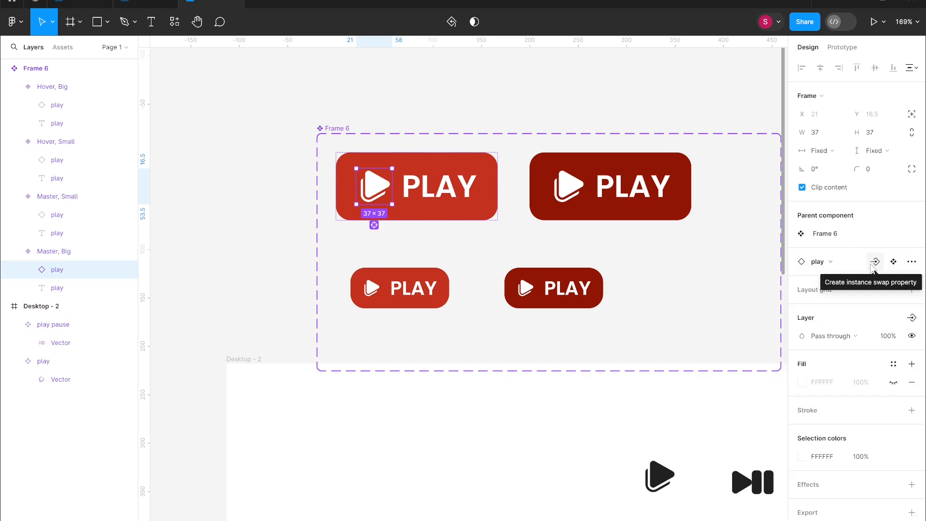
click(874, 264)
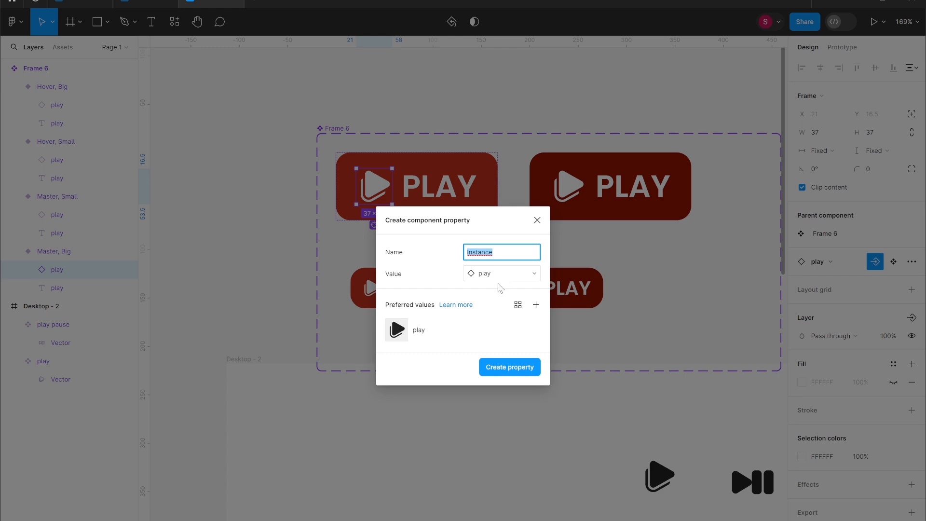
key(BackSpace)
text(id)
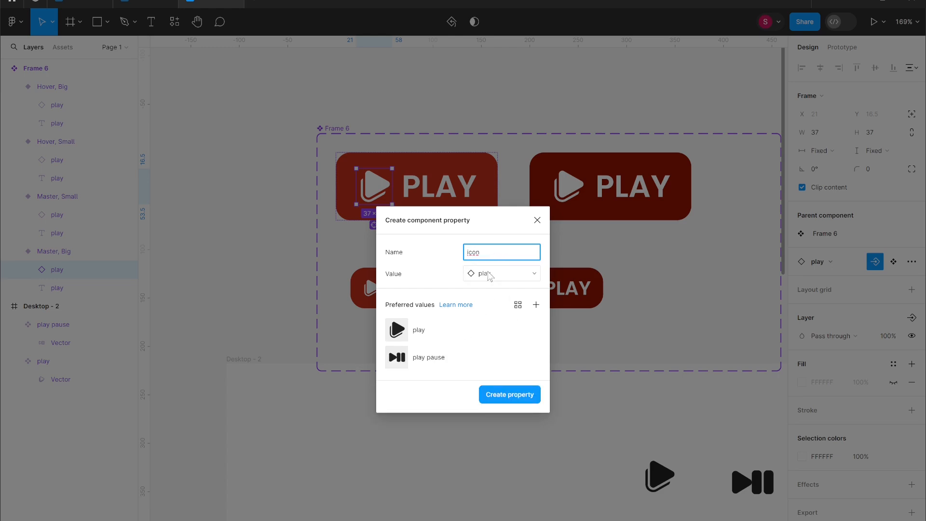
click(489, 273)
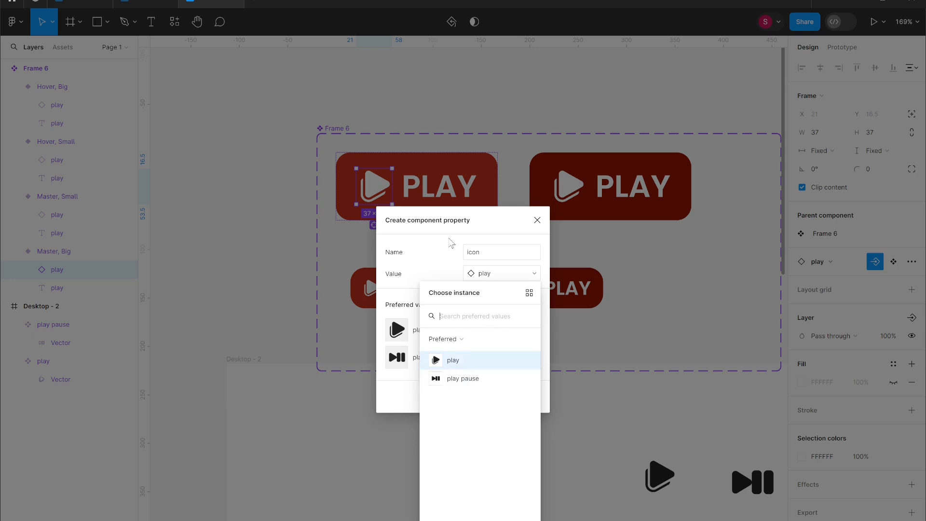
click(436, 268)
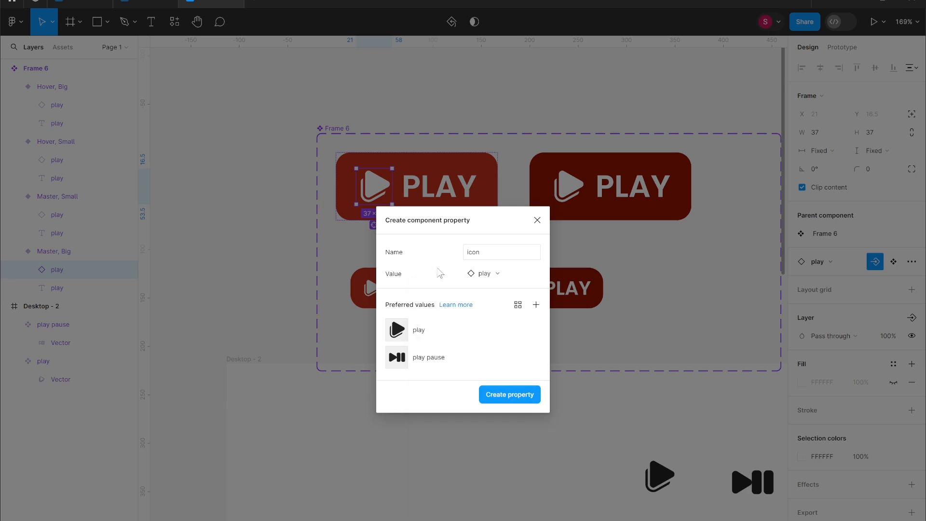
click(535, 358)
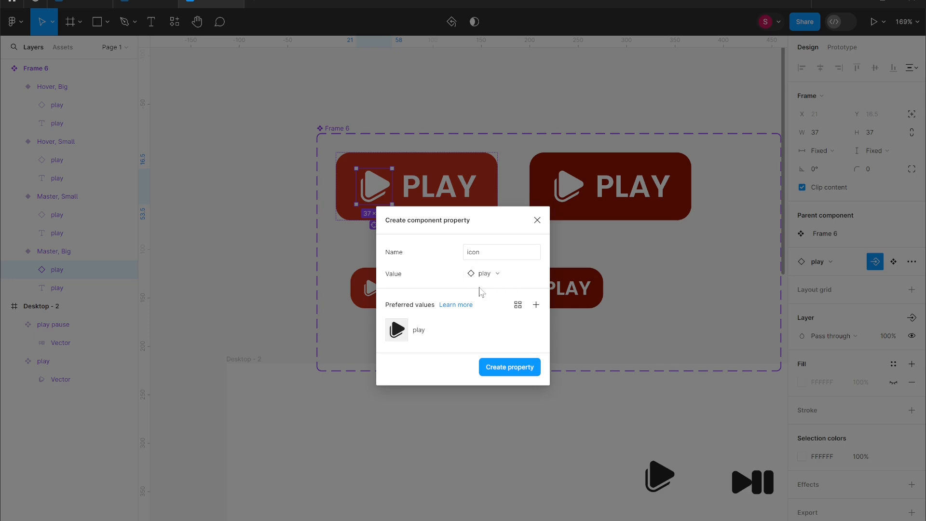
click(525, 369)
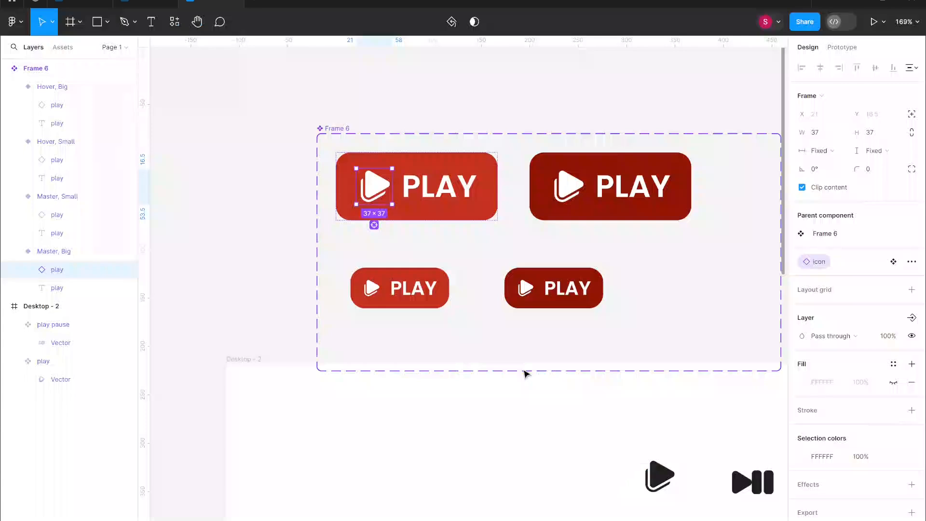
- Apply the icon property to the play icons in the large Hover, small Master and small Hover buttons
click(579, 194)
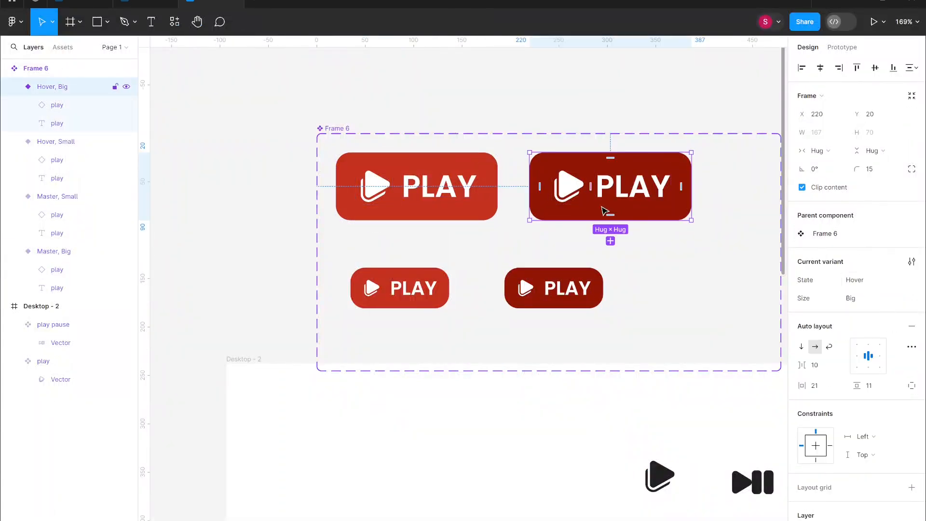
click(575, 197)
click(876, 262)
click(831, 287)
double_click(368, 286)
click(875, 262)
click(832, 286)
click(522, 288)
click(522, 288)
click(875, 261)
click(830, 285)
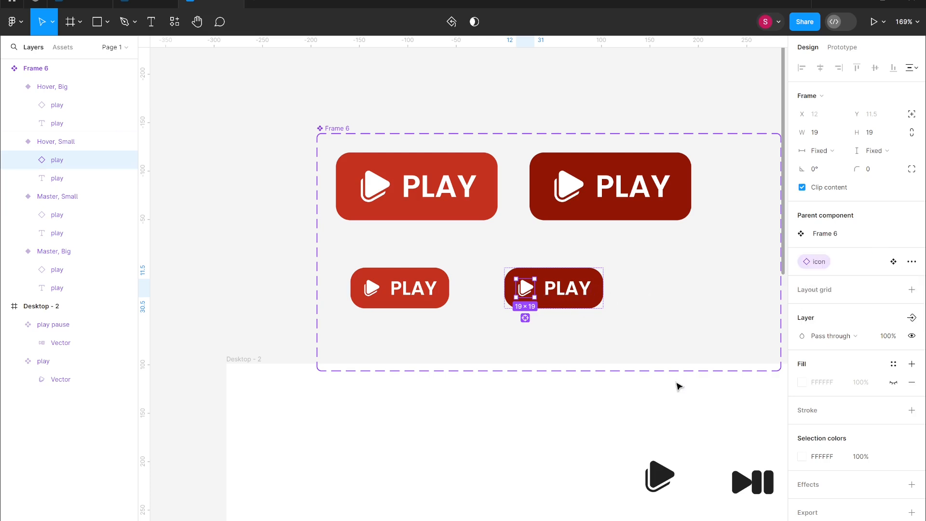
- Place an instance of the button on the Desktop frame below and swap its icon to play pause
click(499, 341)
drag(458, 199, 442, 505)
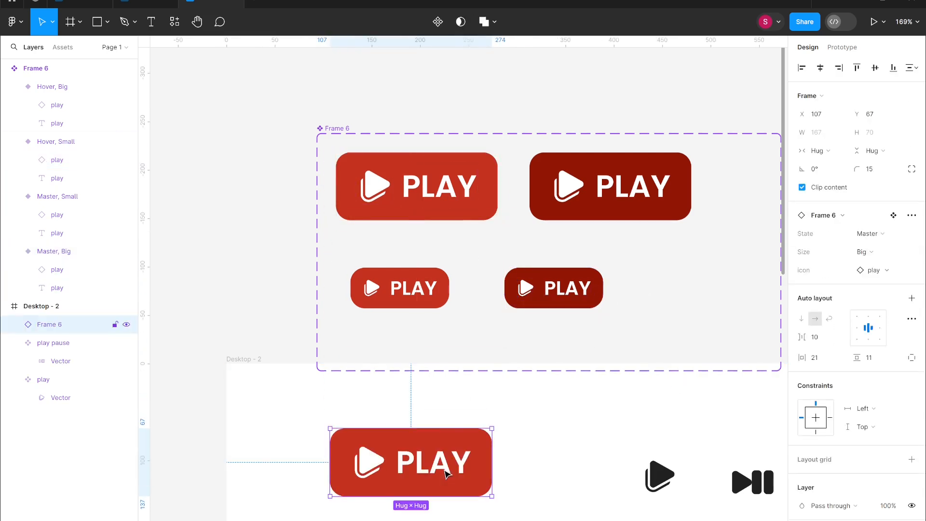
click(880, 270)
click(855, 394)
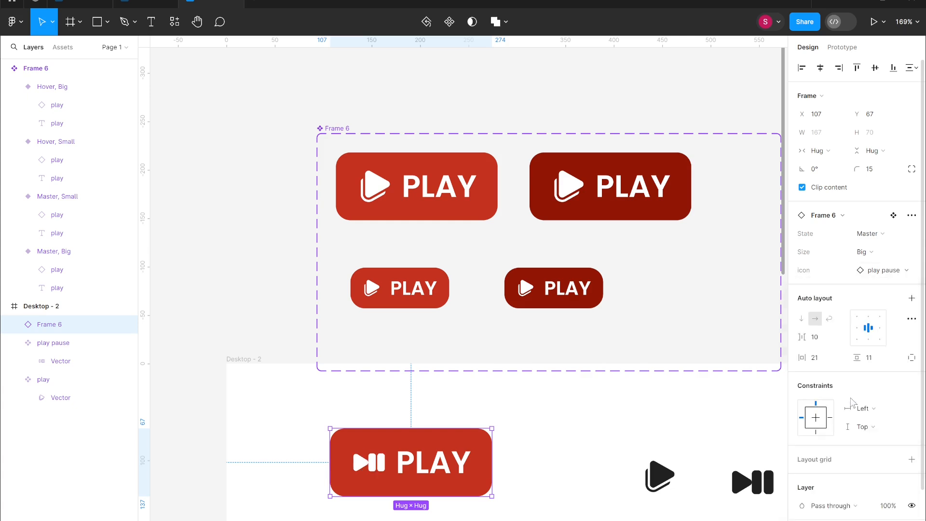
- Set the instance's Size to Small and its State to Hover
click(863, 252)
click(868, 270)
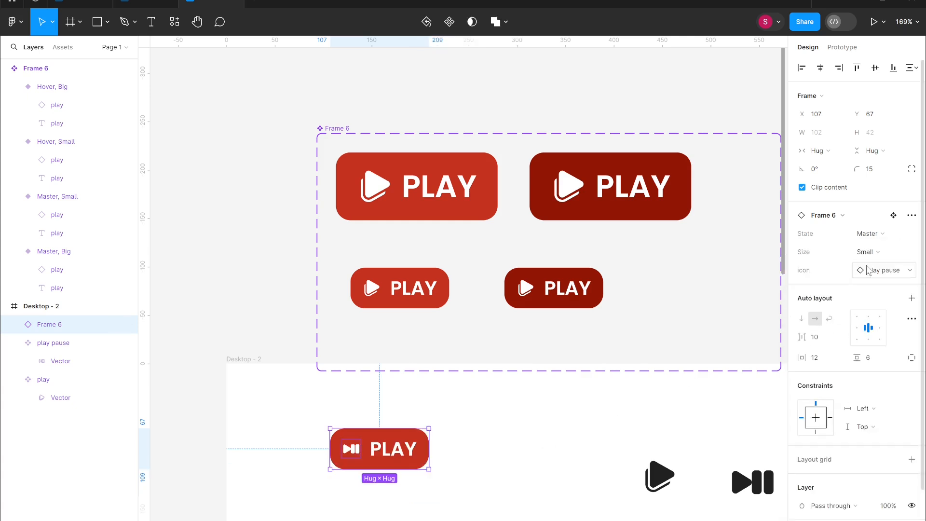
click(868, 233)
click(869, 245)
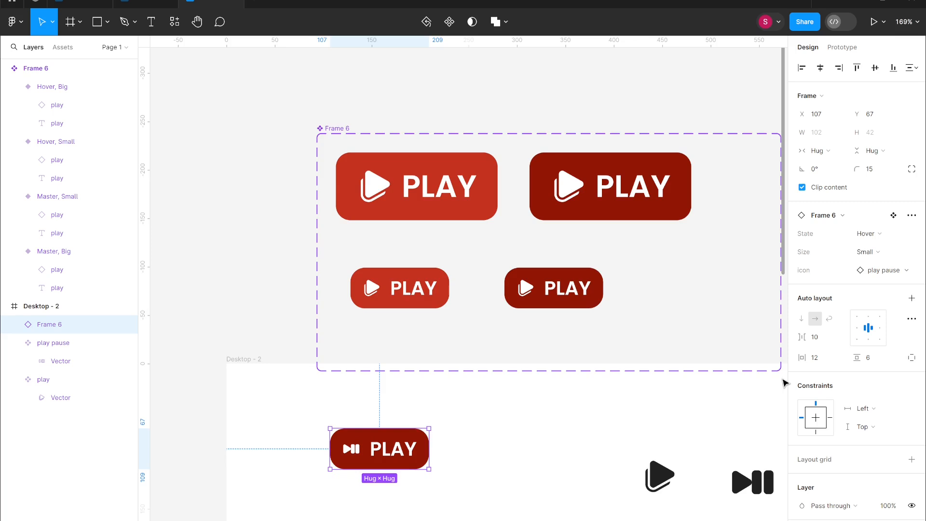
- Create a text property named Label from the PLAY text in the large Master button
scroll(785, 383, down, 2)
drag(467, 398, 638, 295)
click(458, 416)
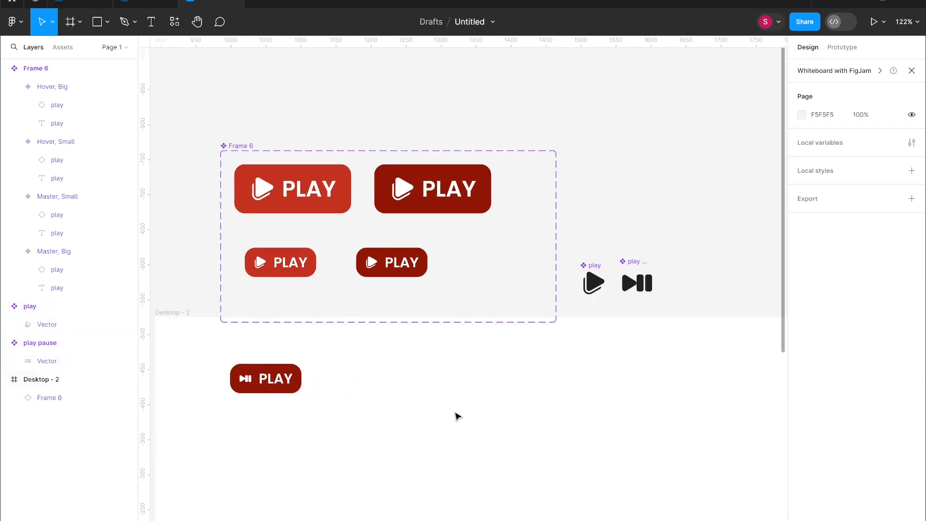
click(304, 186)
double_click(304, 186)
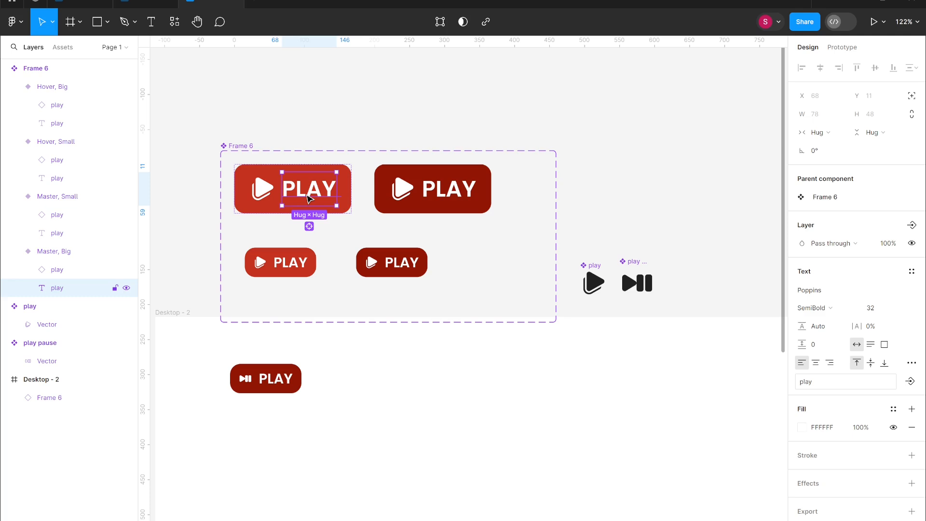
double_click(308, 198)
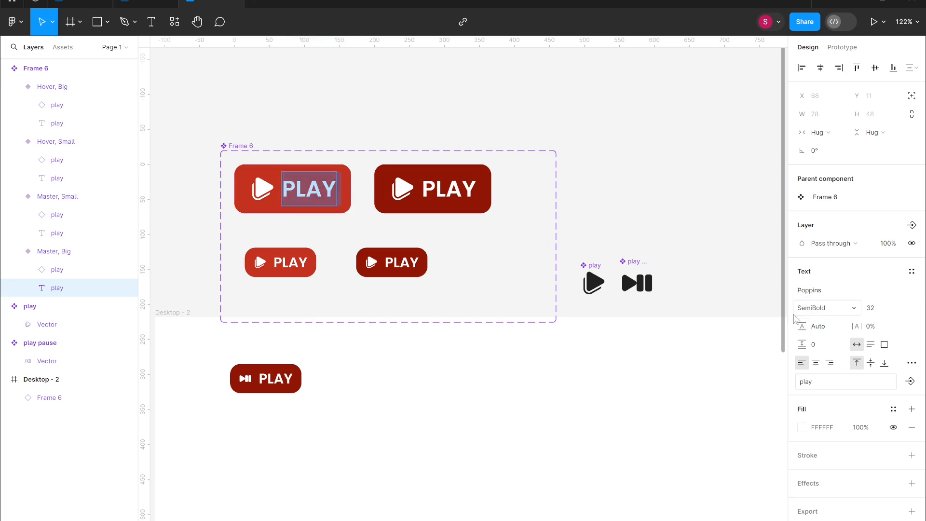
click(910, 382)
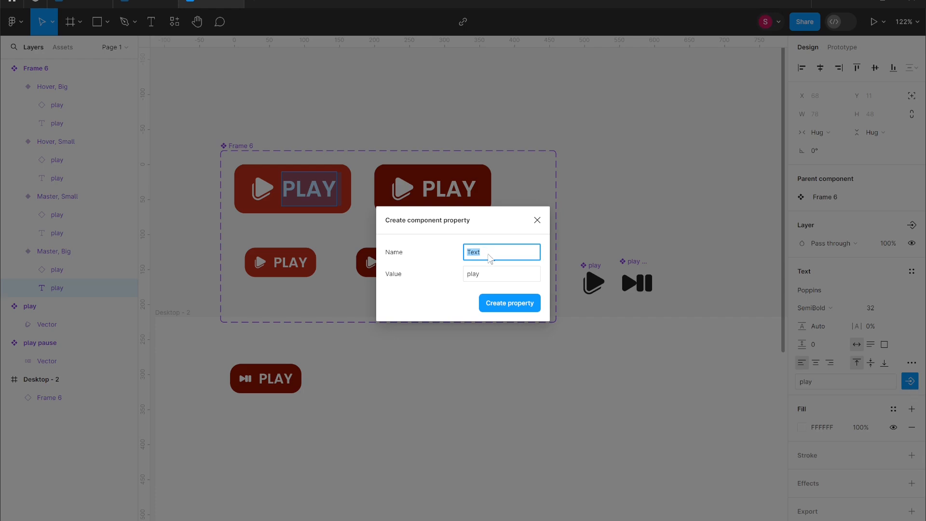
key(BackSpace)
click(517, 304)
- Apply the Label property to the PLAY text in the large Hover, small Master and small Hover buttons
click(449, 188)
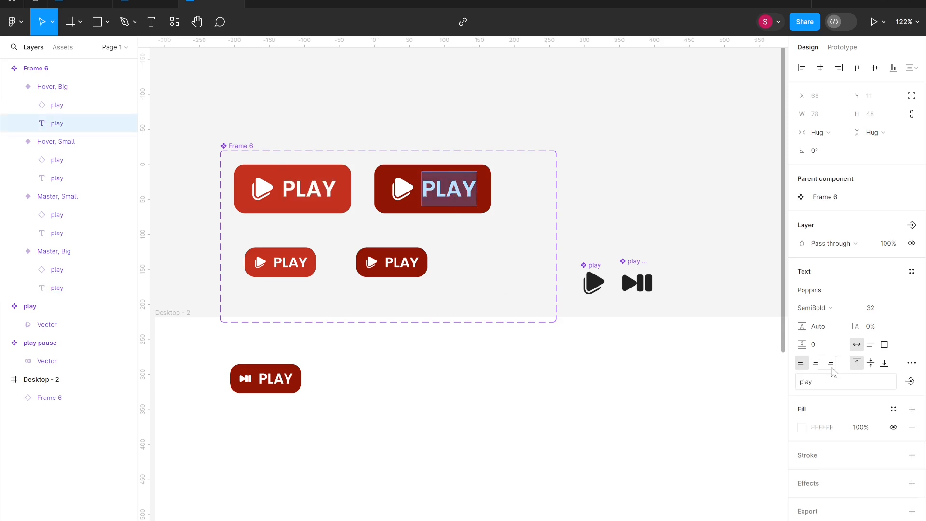
click(910, 381)
click(820, 403)
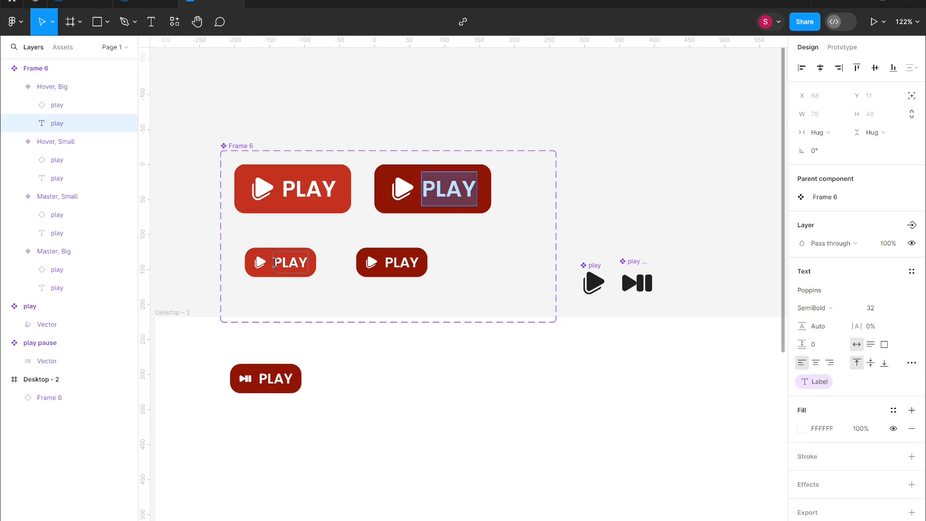
click(295, 264)
click(910, 381)
click(820, 403)
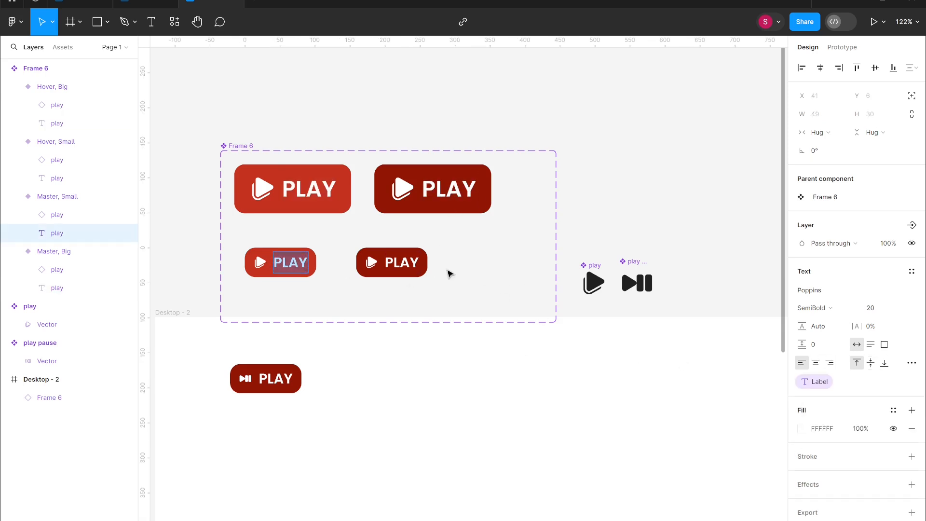
click(408, 264)
click(910, 381)
click(820, 403)
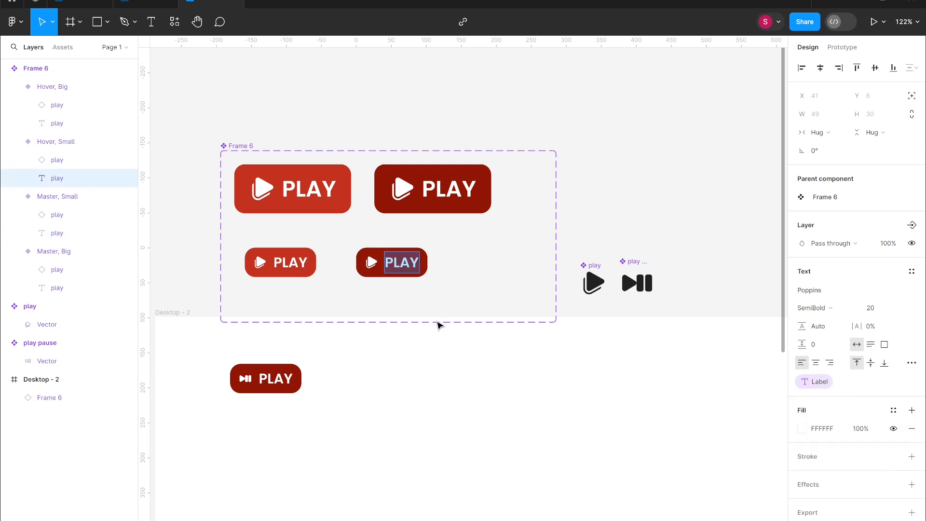
- Set the instance's Label text to PAUSE
click(264, 379)
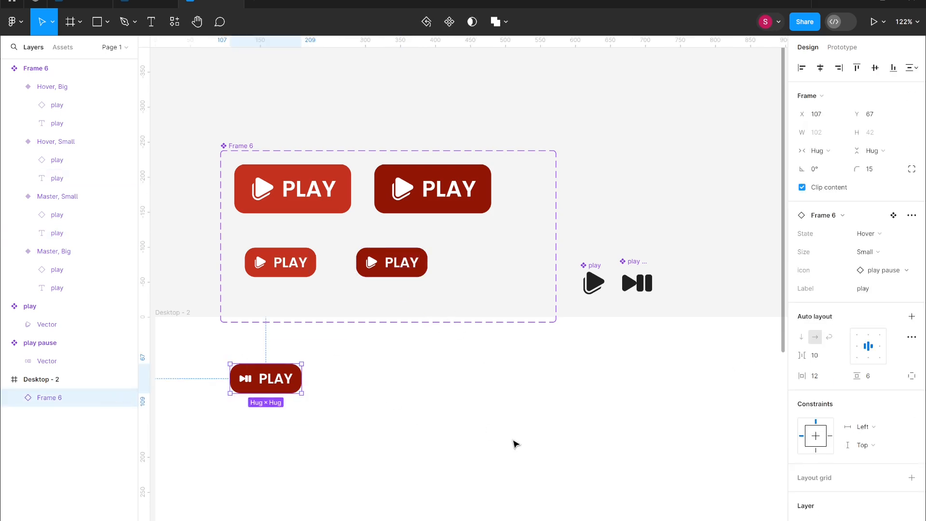
click(878, 292)
key(ctrl+a)
key(BackSpace)
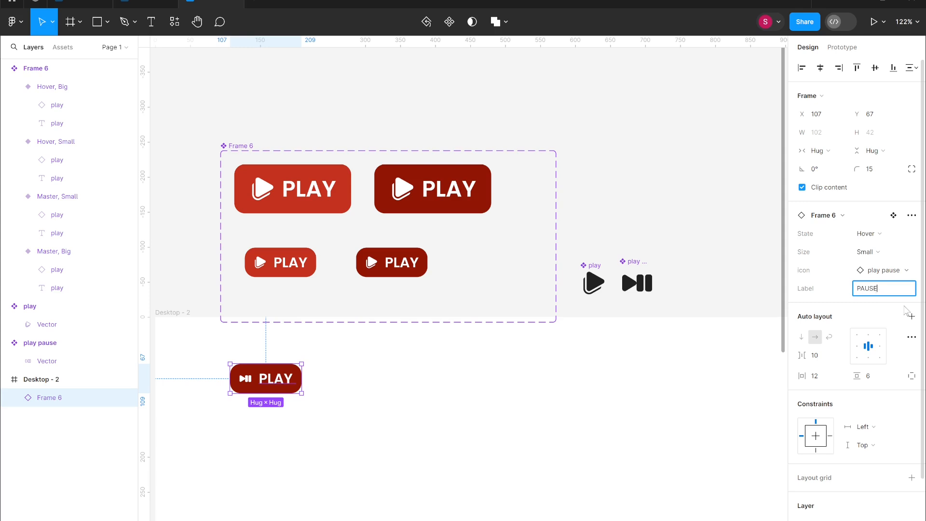
click(693, 379)
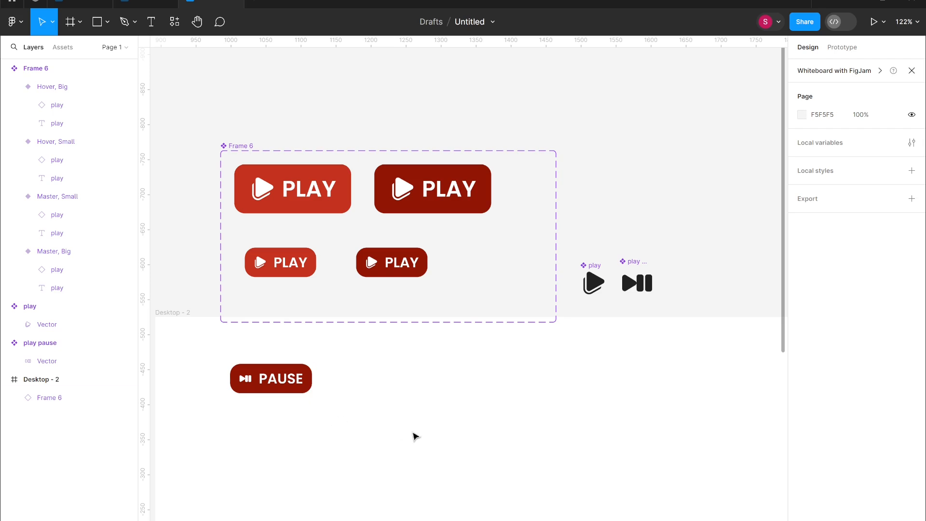
click(343, 177)
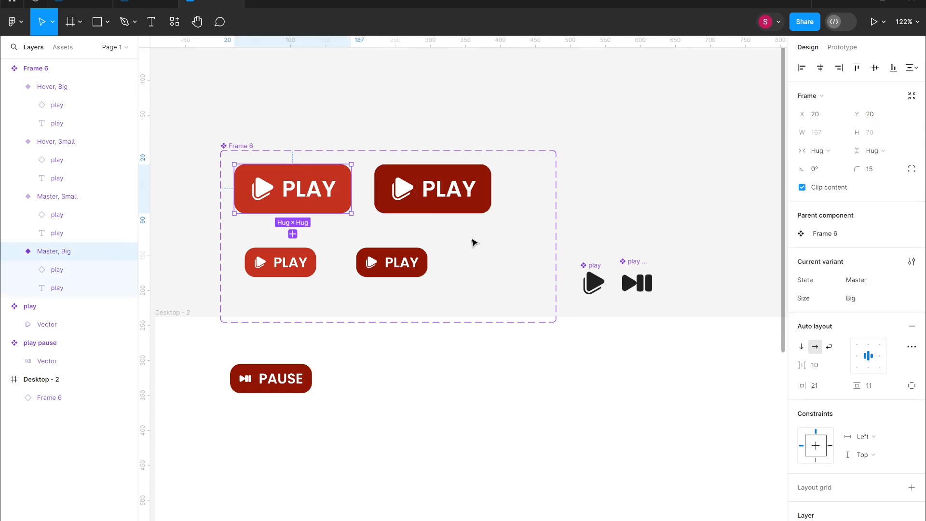
scroll(405, 224, up, 1)
drag(406, 224, 469, 237)
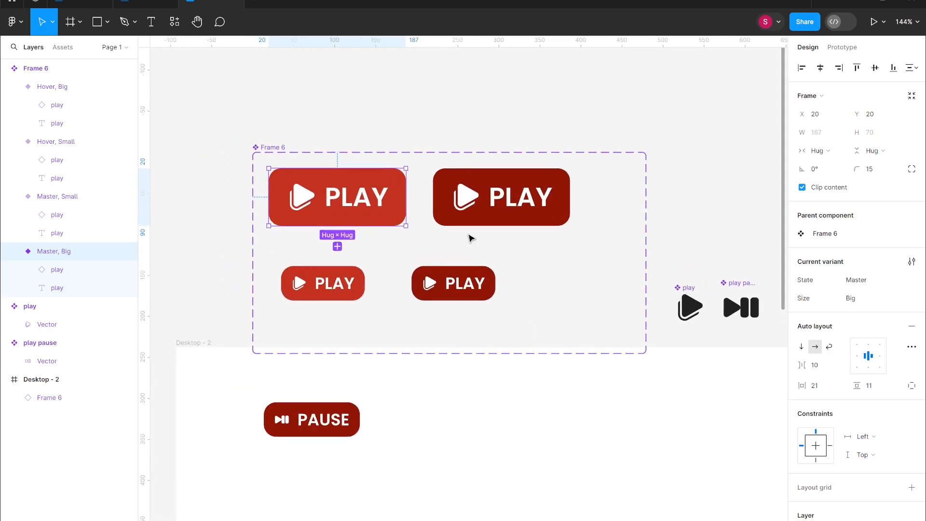
click(912, 264)
click(776, 263)
click(65, 72)
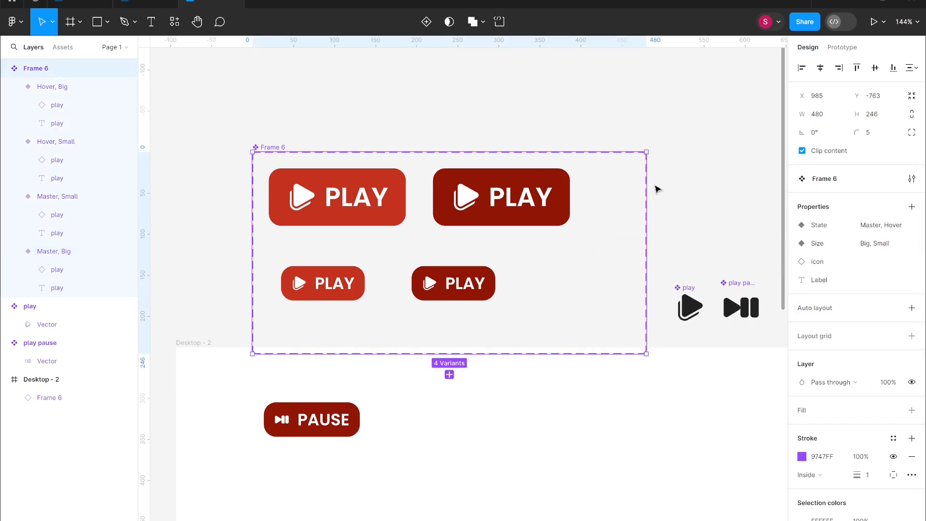
click(912, 206)
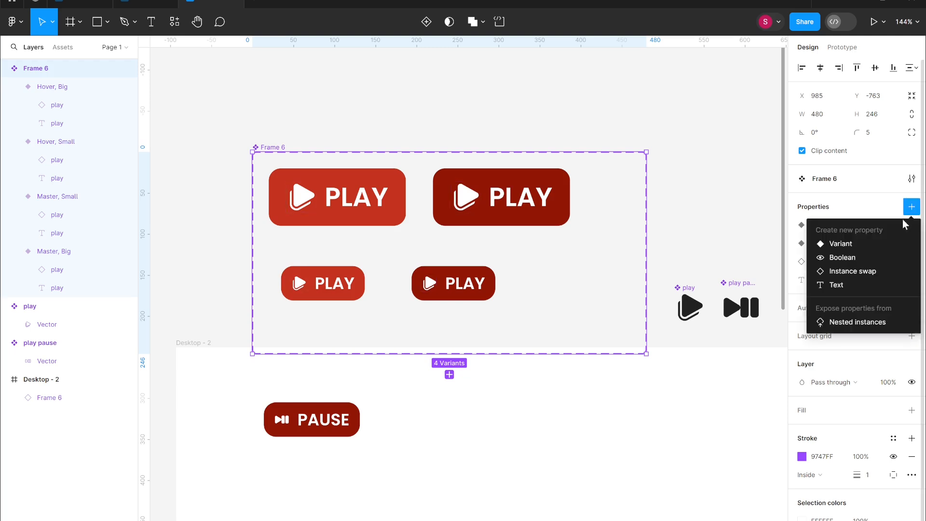
click(844, 256)
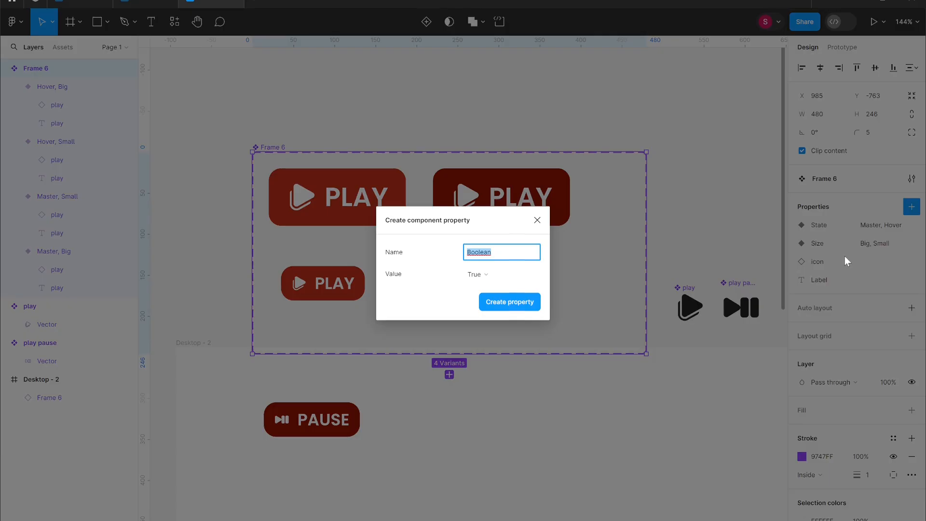
click(392, 206)
- Create a boolean property named has text controlling the visibility of the PLAY text in the large Master button
double_click(375, 206)
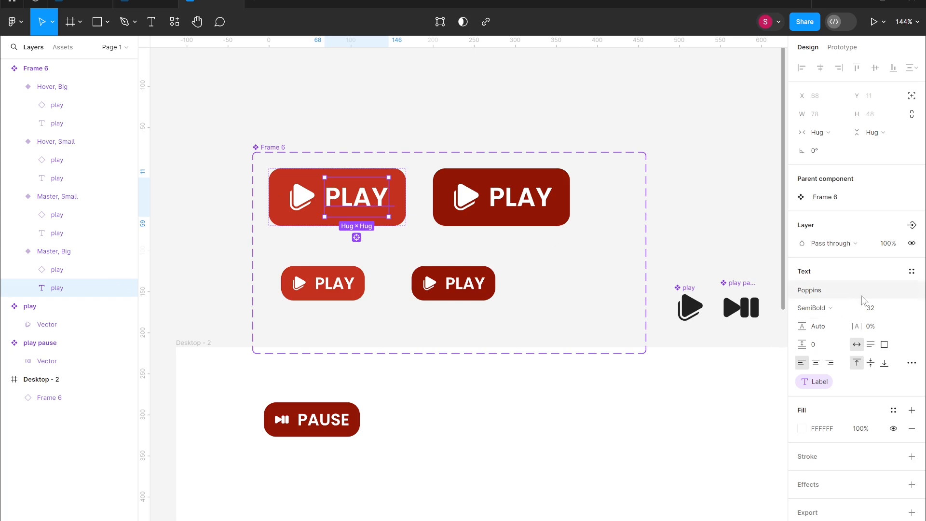
click(912, 225)
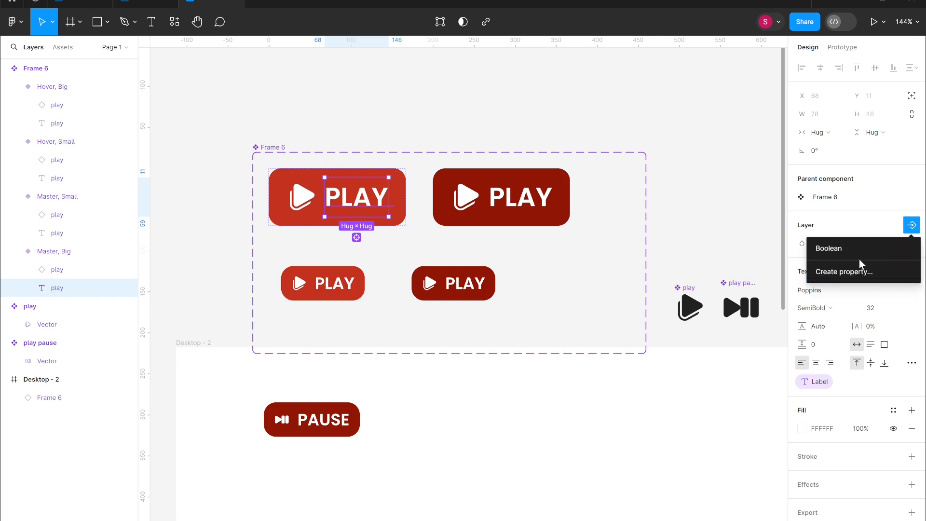
click(847, 271)
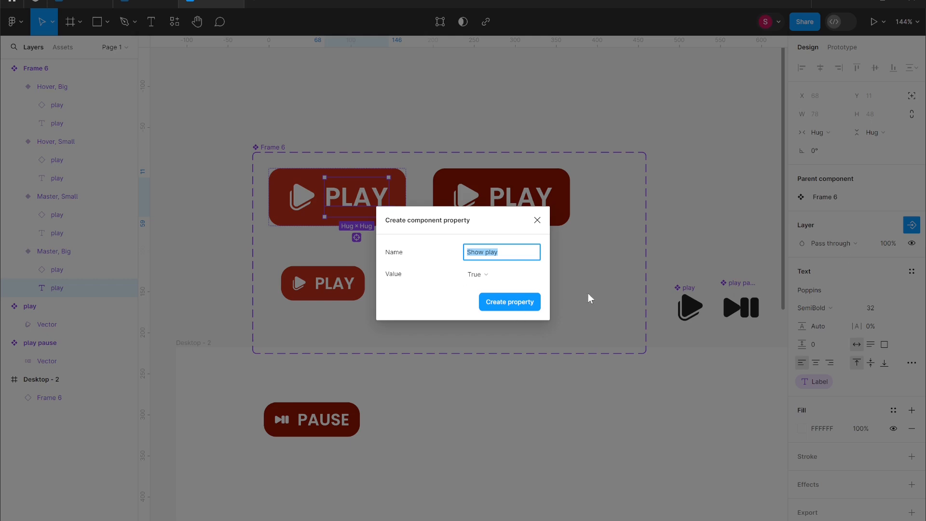
click(512, 253)
key(BackSpace)
key(BackSpace)
key(BackSpace)
key(BackSpace)
key(BackSpace)
key(BackSpace)
key(BackSpace)
key(BackSpace)
text(has text)
click(510, 301)
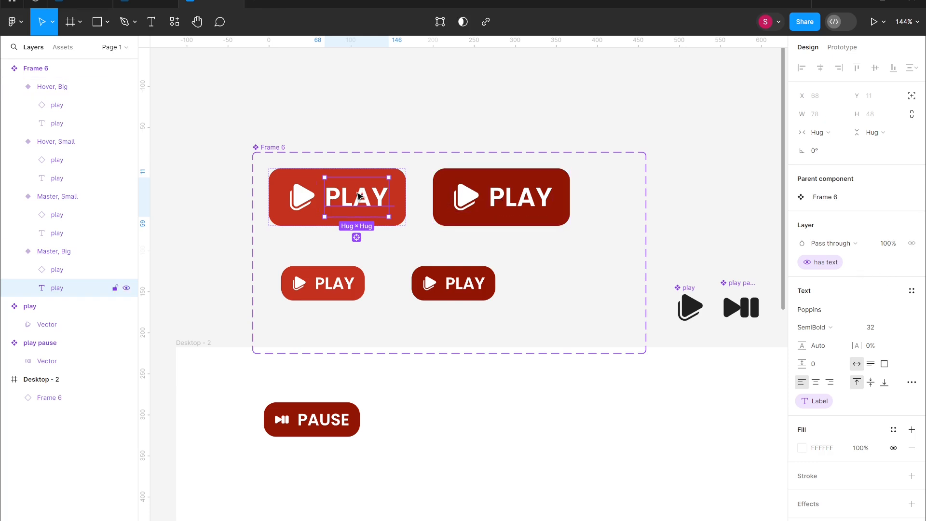
- Apply the has text property to the PLAY text in the large Hover, small Master and small Hover buttons
click(537, 208)
click(538, 208)
click(910, 225)
click(827, 263)
click(340, 290)
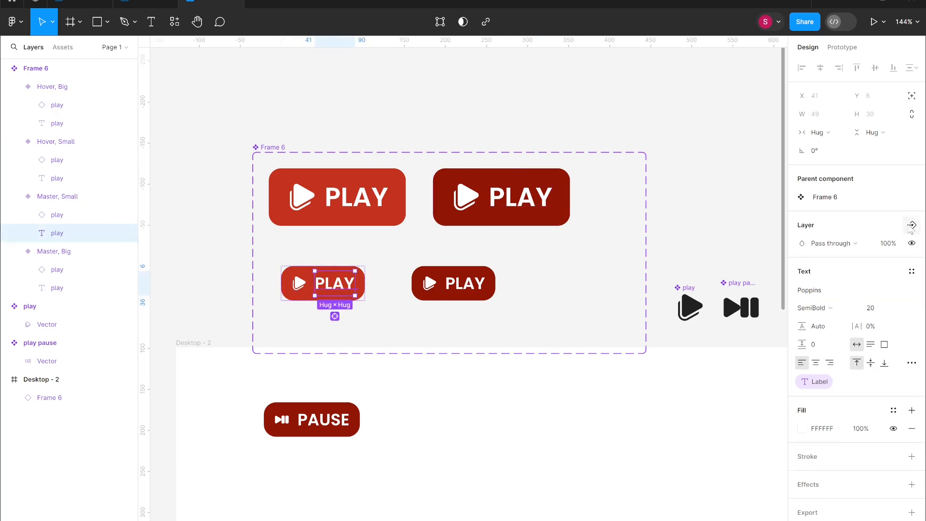
click(464, 284)
click(331, 169)
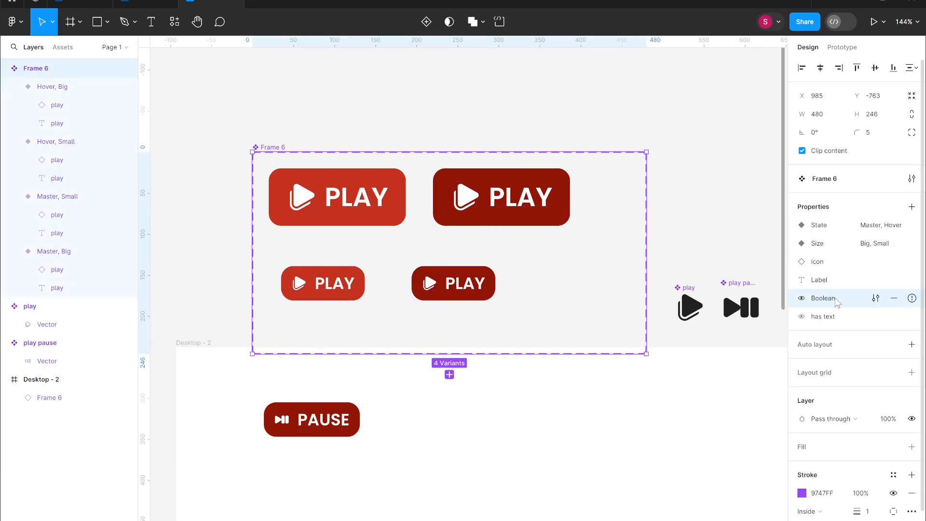
- Test the instance's has text property by switching it off and back on
click(344, 424)
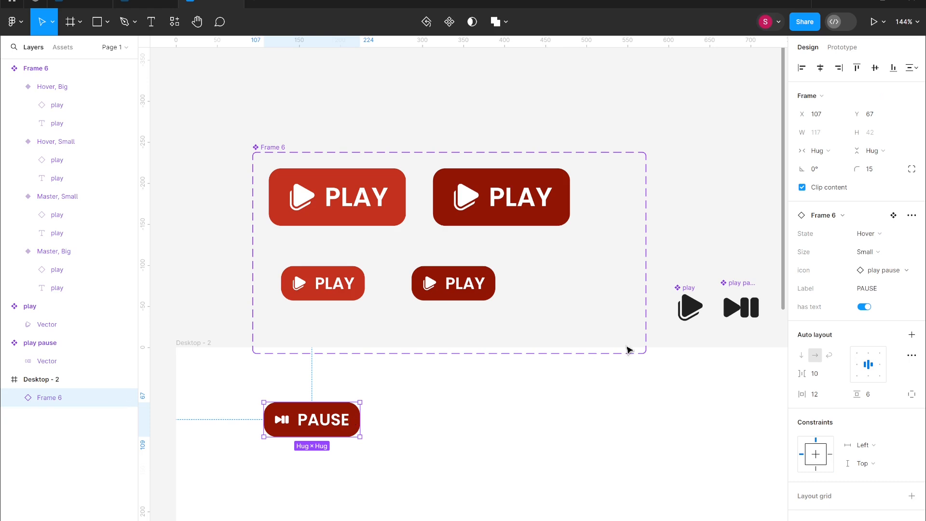
click(864, 307)
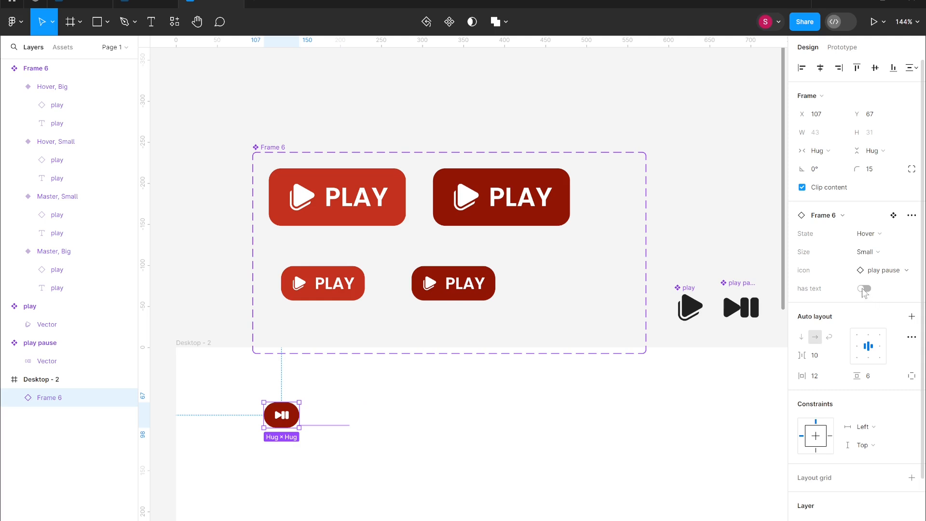
click(864, 288)
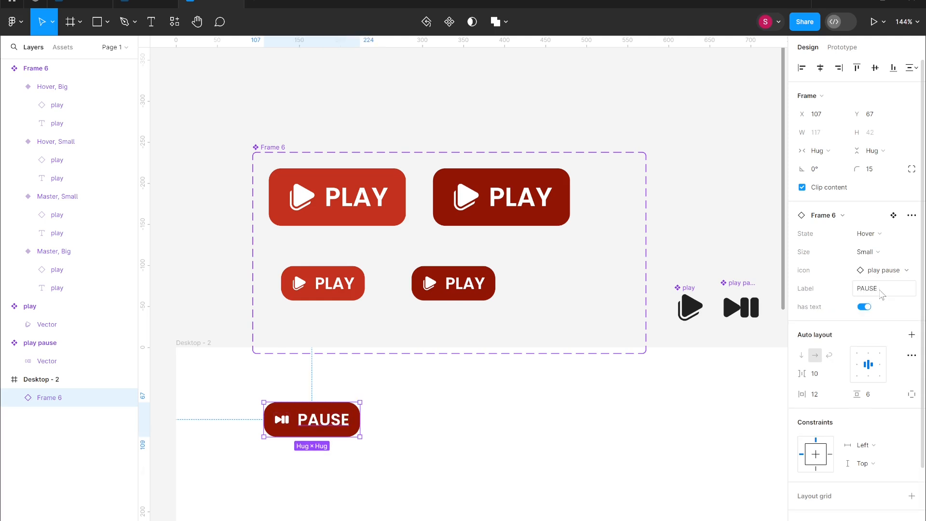
- Reset the instance's Label text to its default play
click(883, 289)
key(BackSpace)
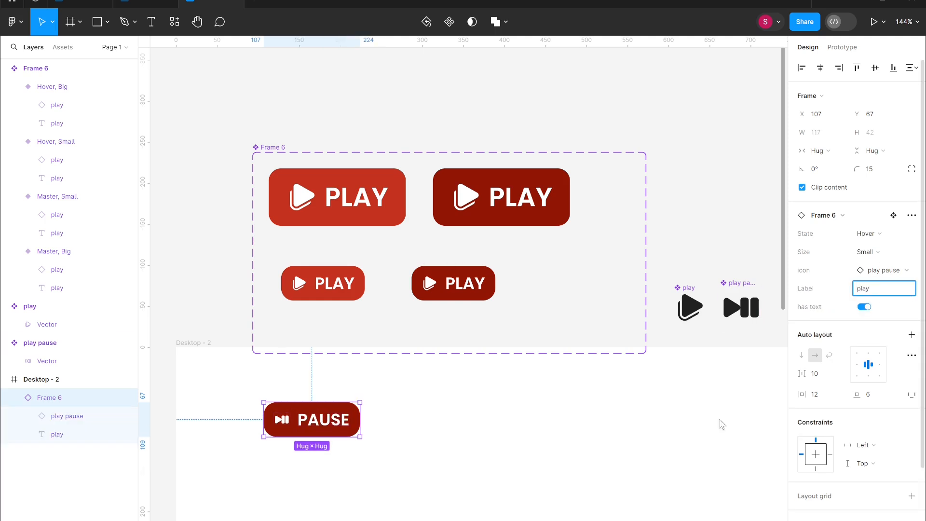
click(606, 477)
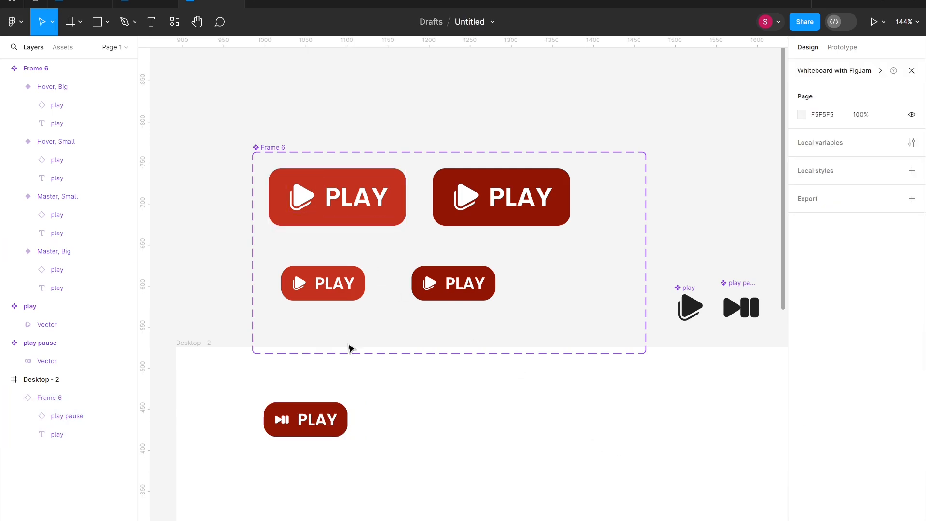
- Create a boolean property named has icon with default value False for the icon in the large Master button
double_click(307, 196)
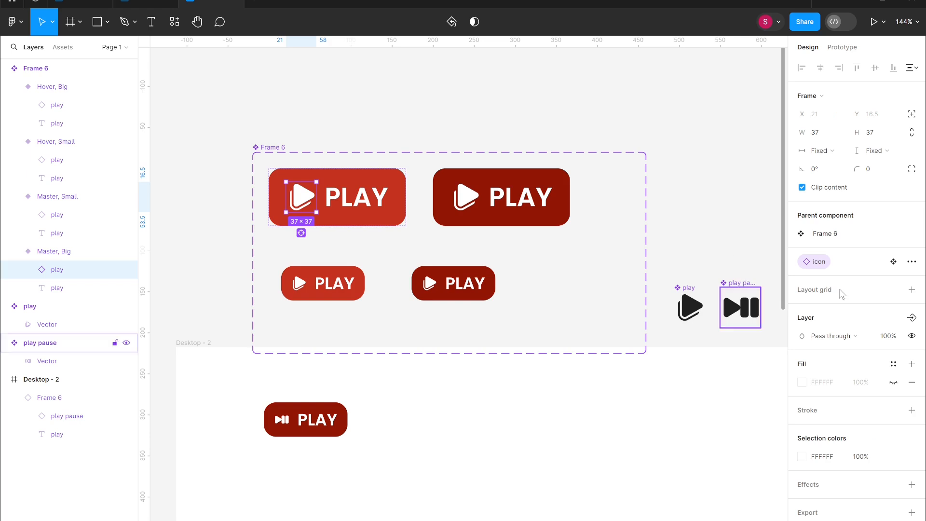
click(913, 320)
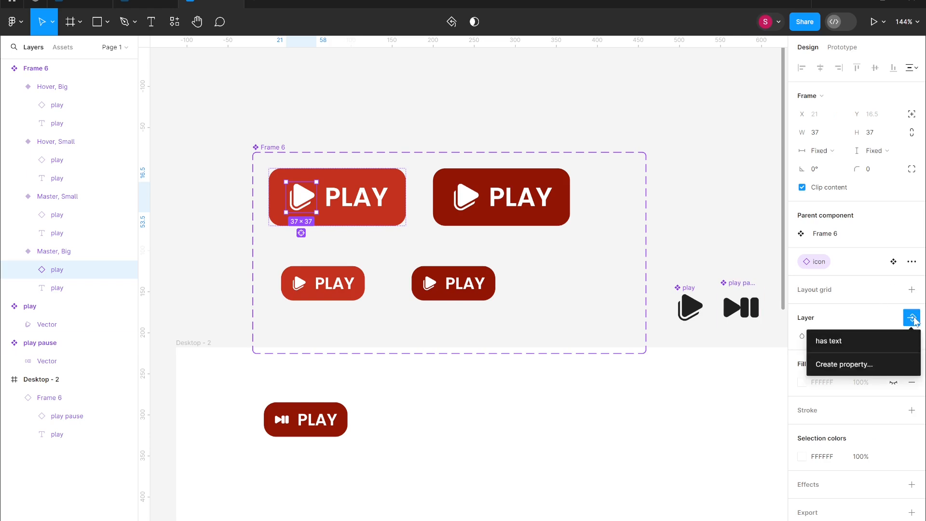
click(884, 364)
key(BackSpace)
text(has ico)
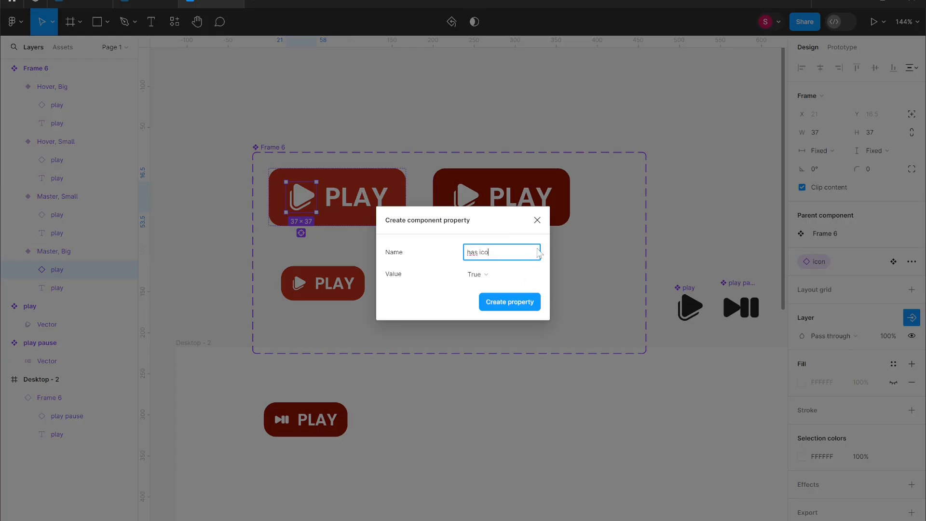
text(n)
click(516, 275)
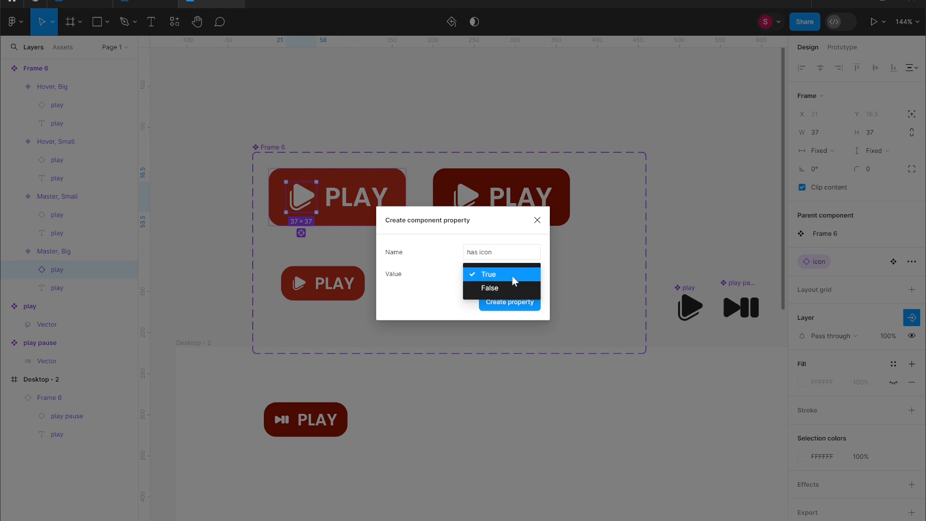
click(516, 290)
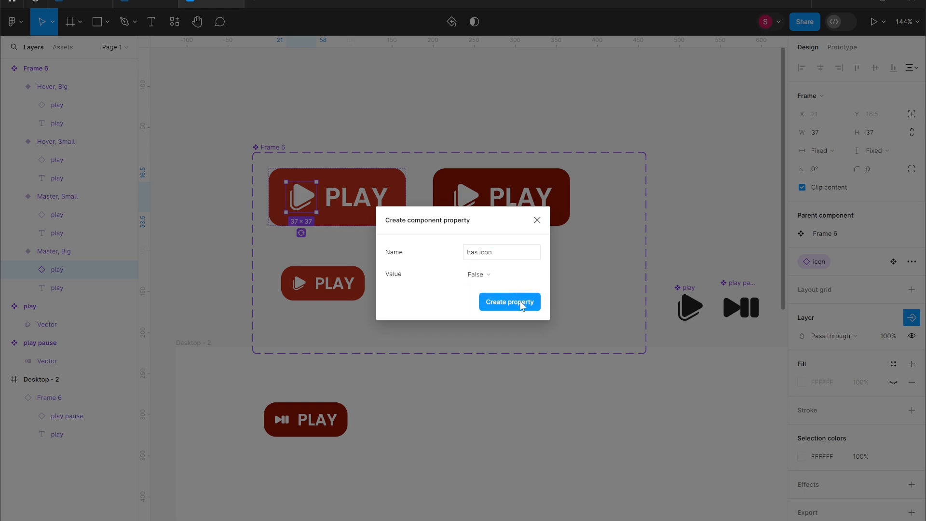
click(521, 303)
- Apply the has icon property to the play icon in the large Hover button
click(471, 203)
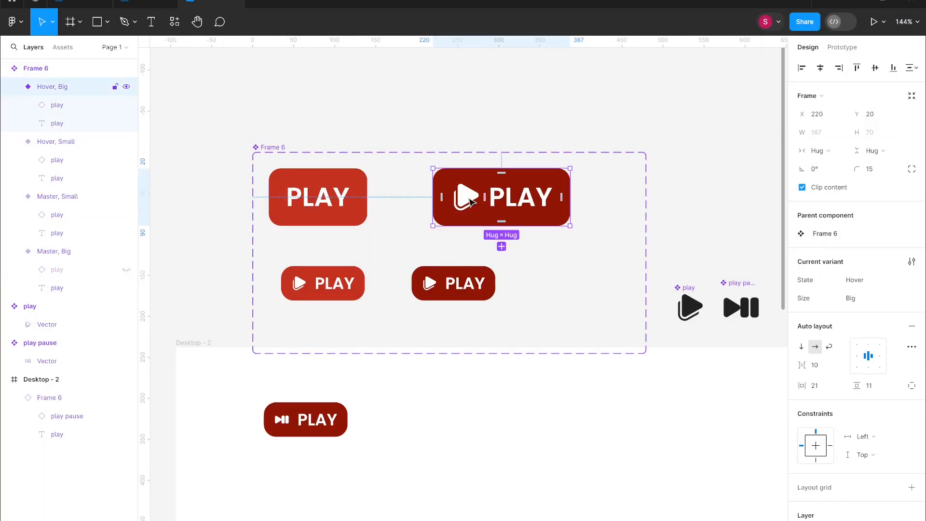
double_click(475, 201)
click(620, 280)
click(467, 204)
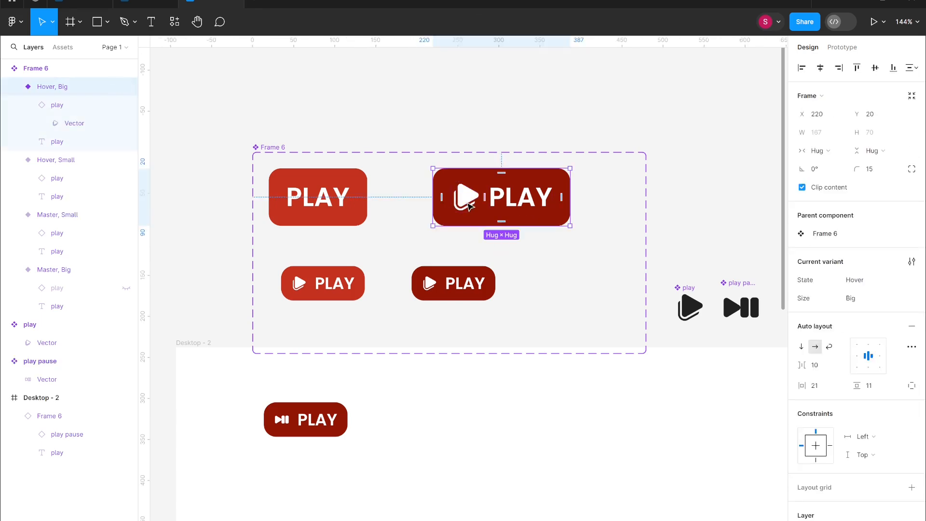
double_click(468, 203)
click(912, 318)
click(872, 341)
- Apply the has icon property to the icons in the small Master and small Hover buttons
click(296, 289)
double_click(297, 283)
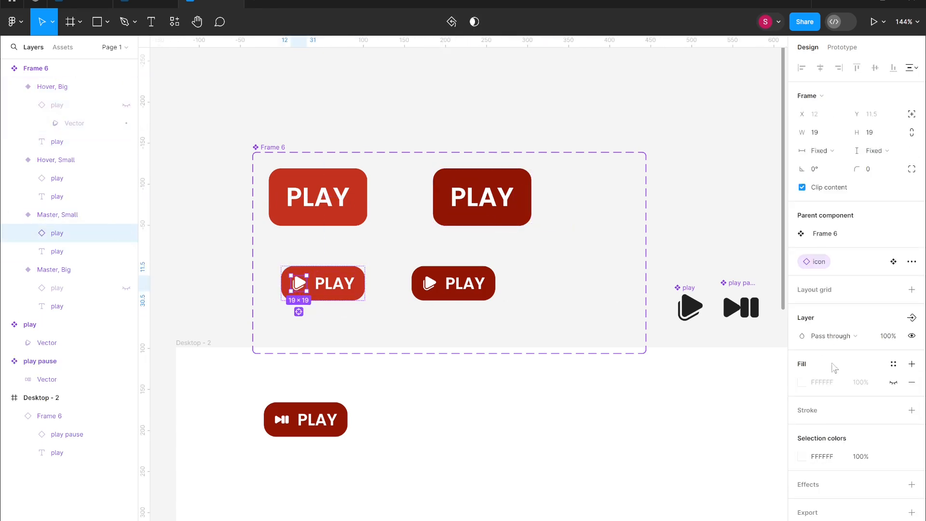
click(912, 320)
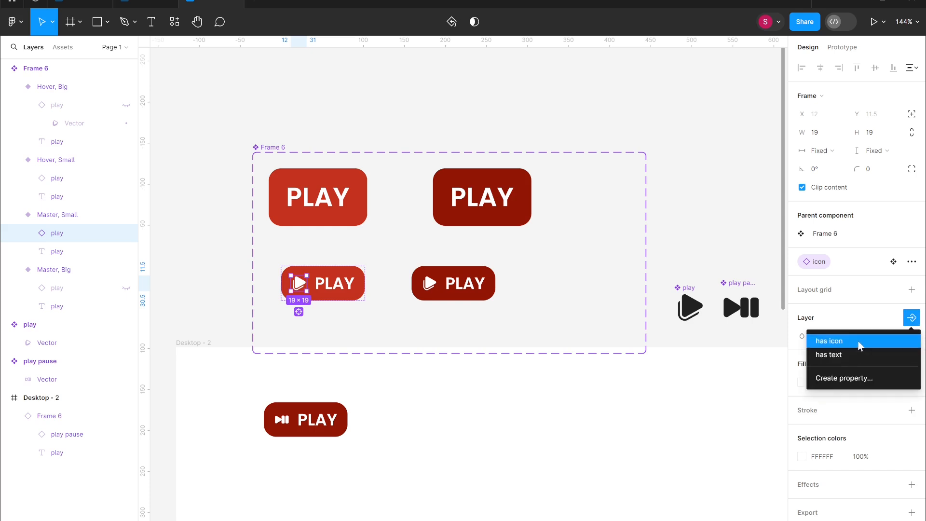
click(854, 339)
click(424, 280)
double_click(430, 283)
click(912, 317)
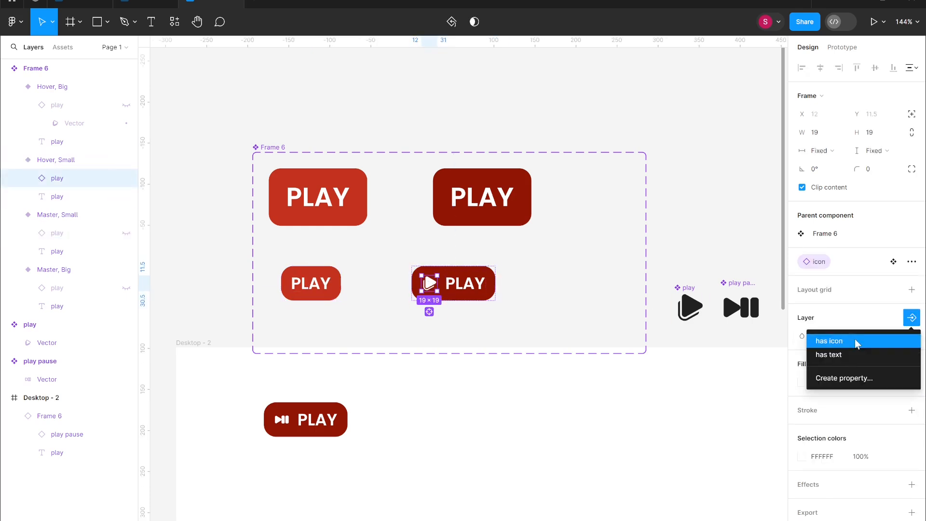
click(854, 338)
click(414, 401)
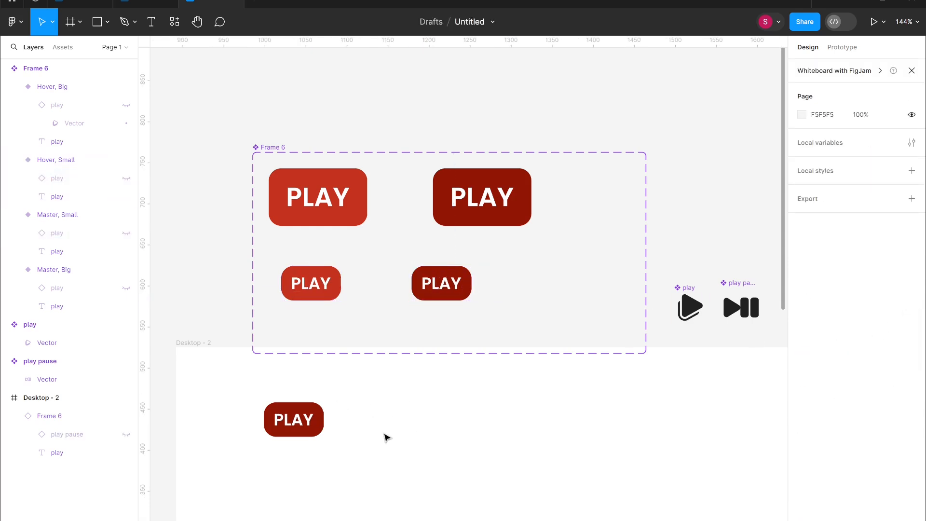
- Turn on the instance's has icon property and set its State to Master and Size to Big
click(295, 420)
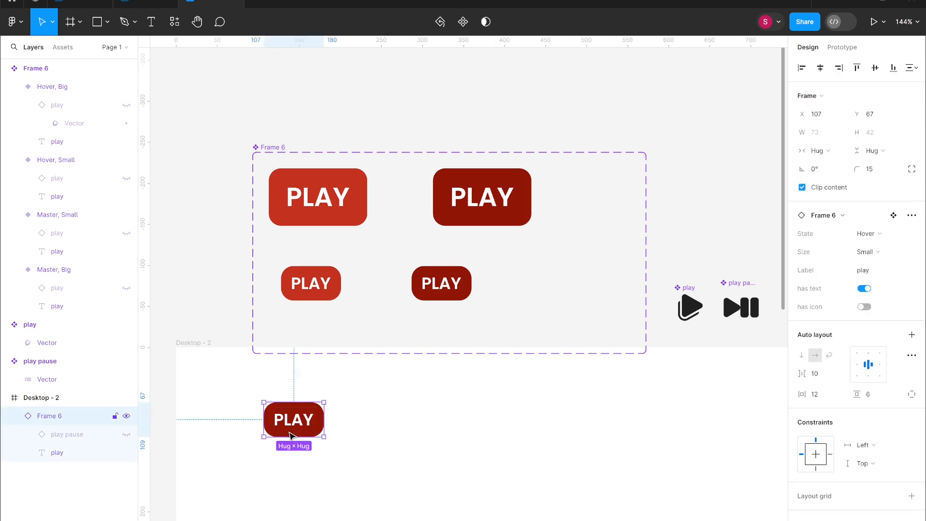
click(864, 306)
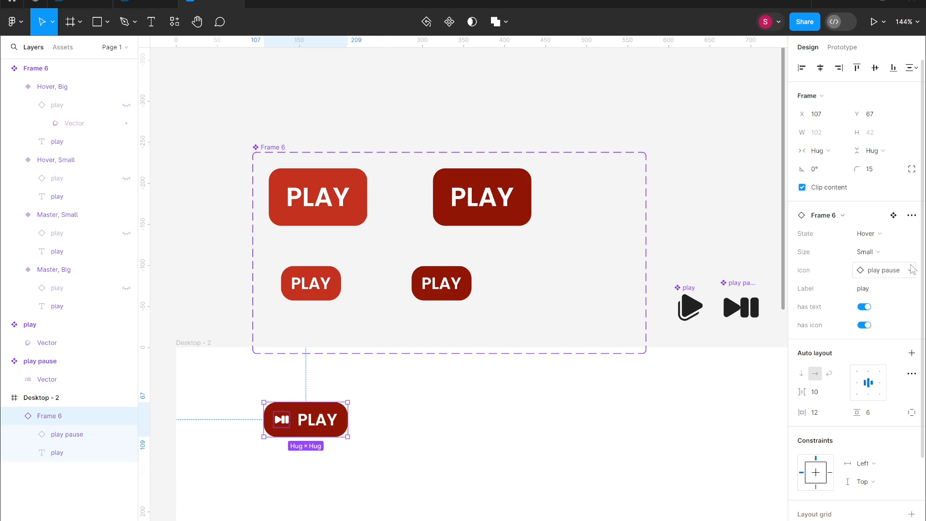
click(865, 233)
click(861, 215)
click(865, 252)
click(866, 239)
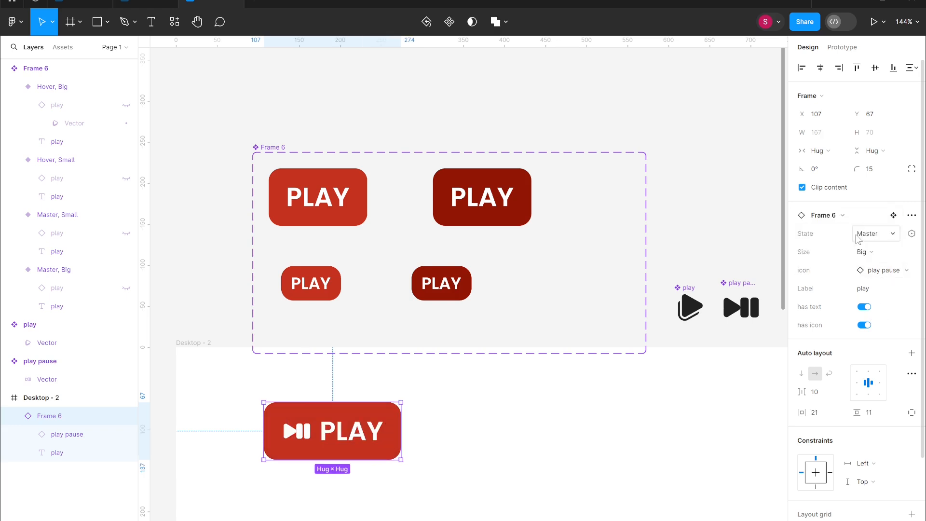
- Swap the instance's icon to play
click(883, 268)
click(911, 272)
click(911, 272)
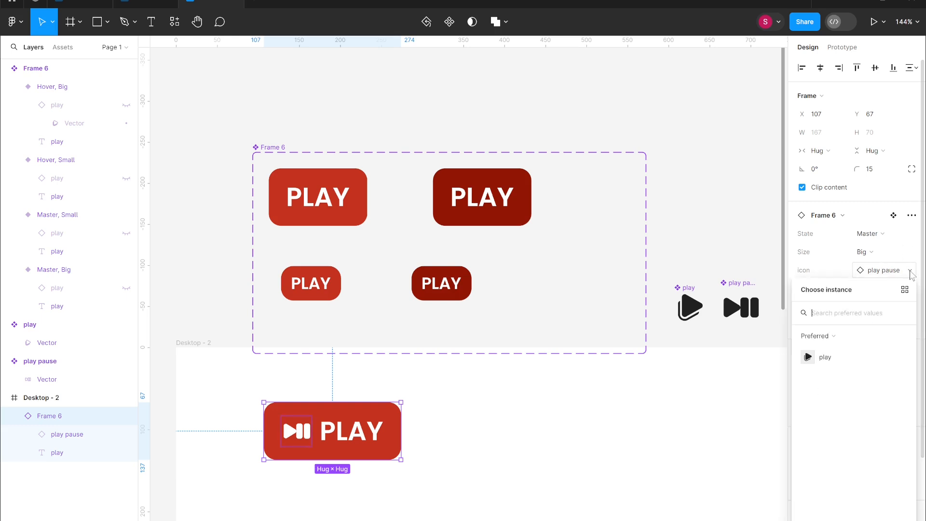
click(820, 361)
- Test the instance's has text and has icon properties by switching them off and back on
click(864, 306)
click(866, 306)
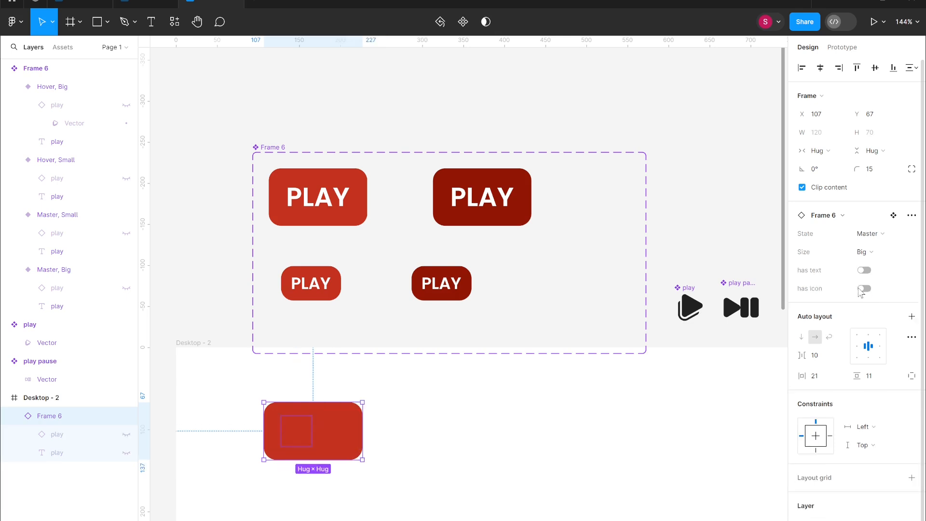
click(861, 288)
click(863, 290)
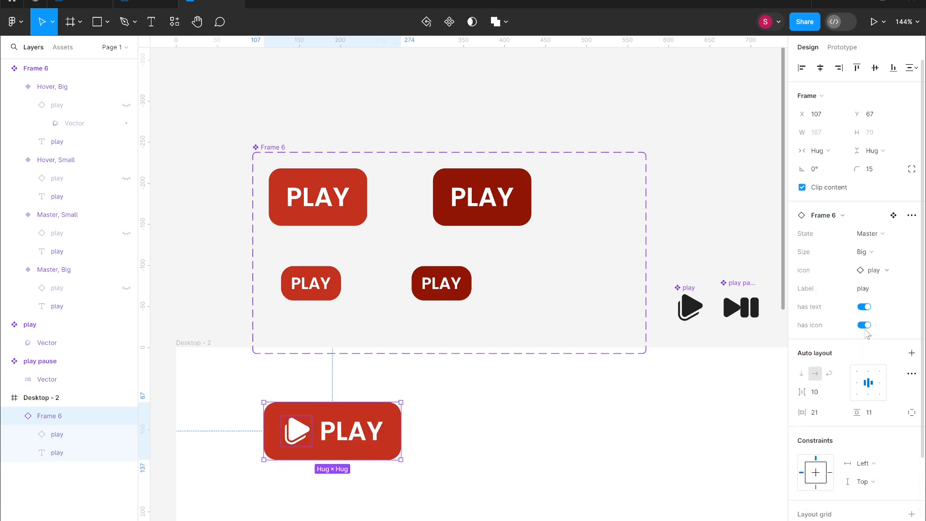
scroll(584, 427, down, 5)
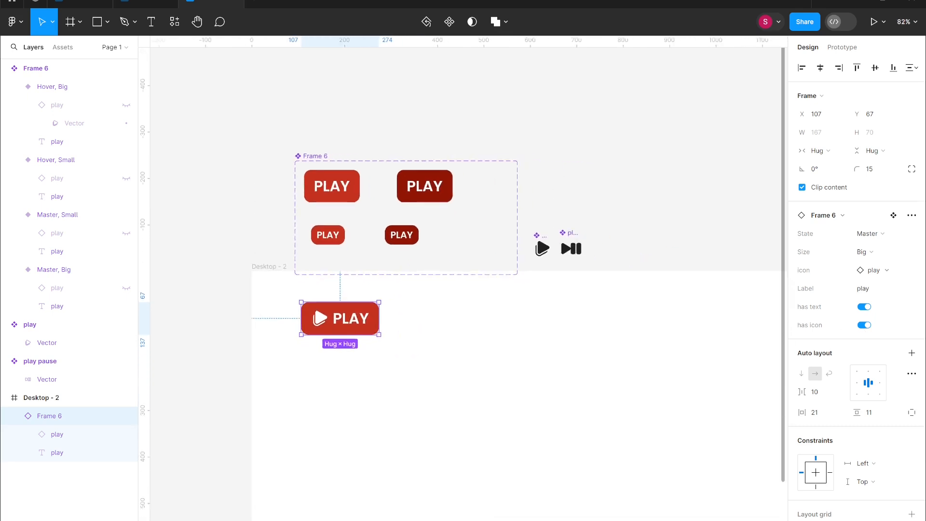